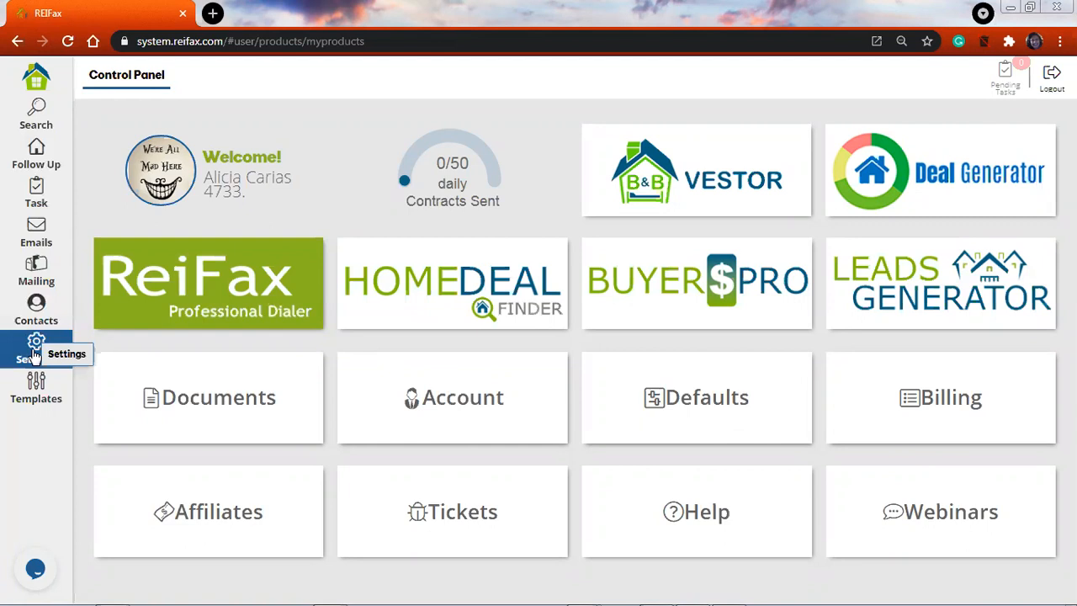
Open Settings and its Documents tab to see the XX Working FAR BAR template
{"action": "left_click", "coordinate": [34, 355]}
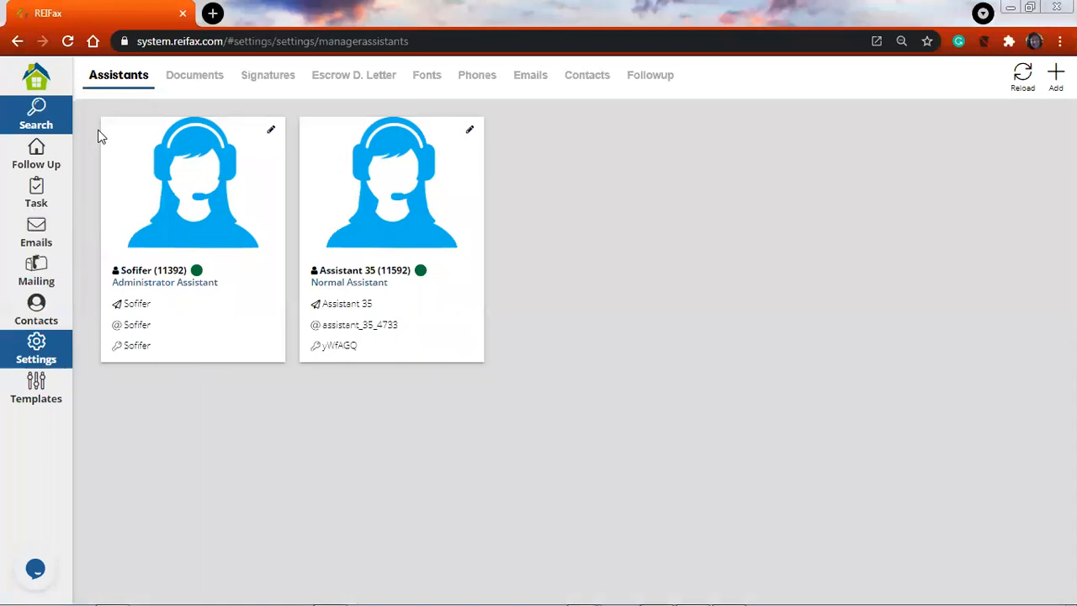
{"action": "left_click", "coordinate": [194, 77]}
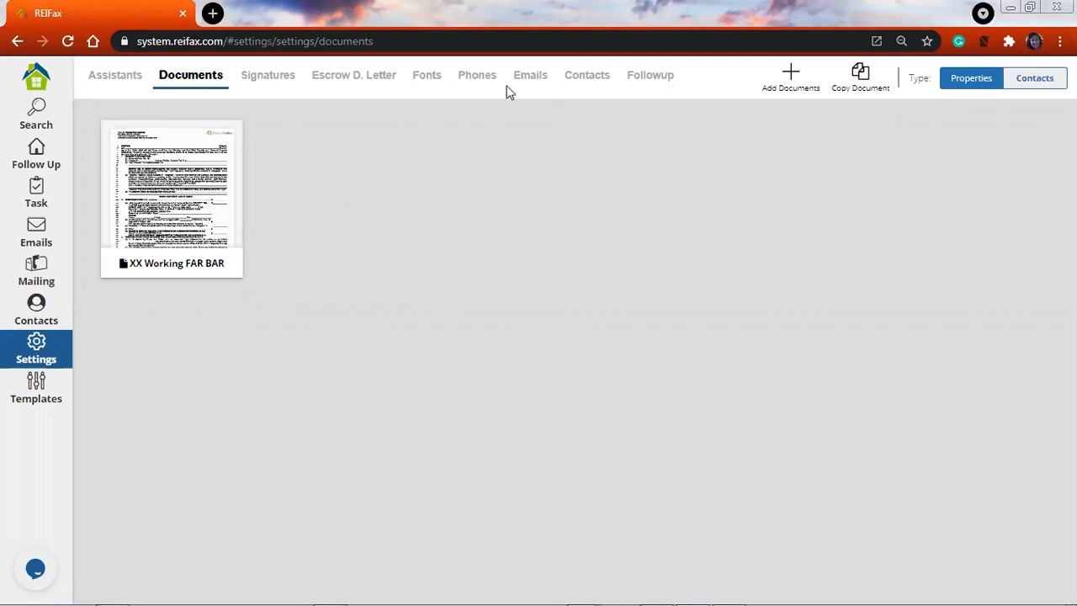
Open Copy Document and browse the copyable contracts, settling on BREIA REO CONTRACT
{"action": "left_click", "coordinate": [860, 75]}
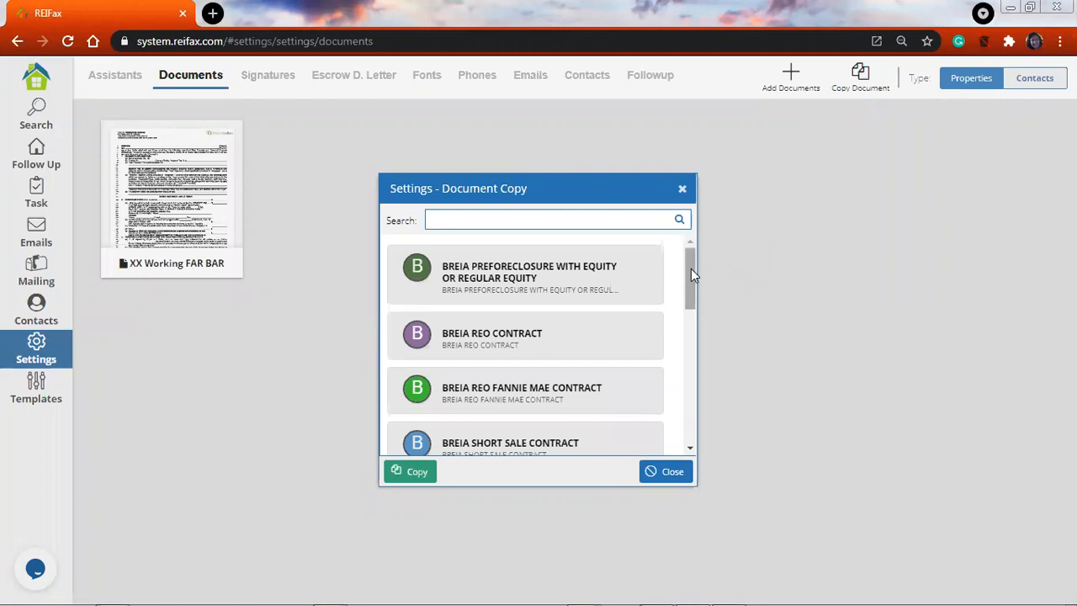
{"action": "scroll", "coordinate": [691, 290], "scroll_direction": "down", "scroll_amount": 2}
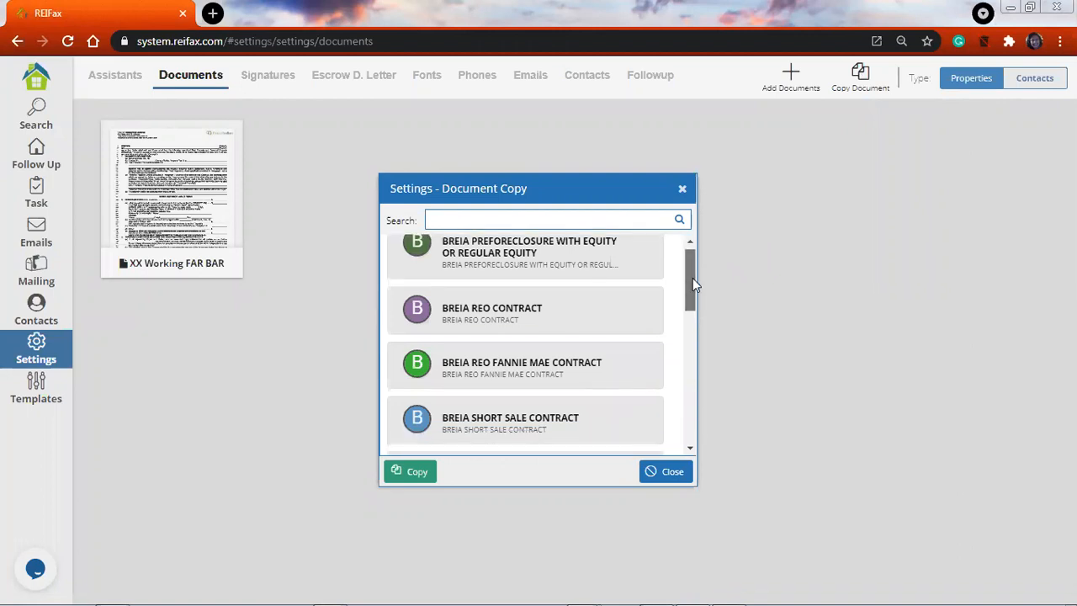
{"action": "scroll", "coordinate": [443, 277], "scroll_direction": "up", "scroll_amount": 1}
{"action": "left_click", "coordinate": [444, 277]}
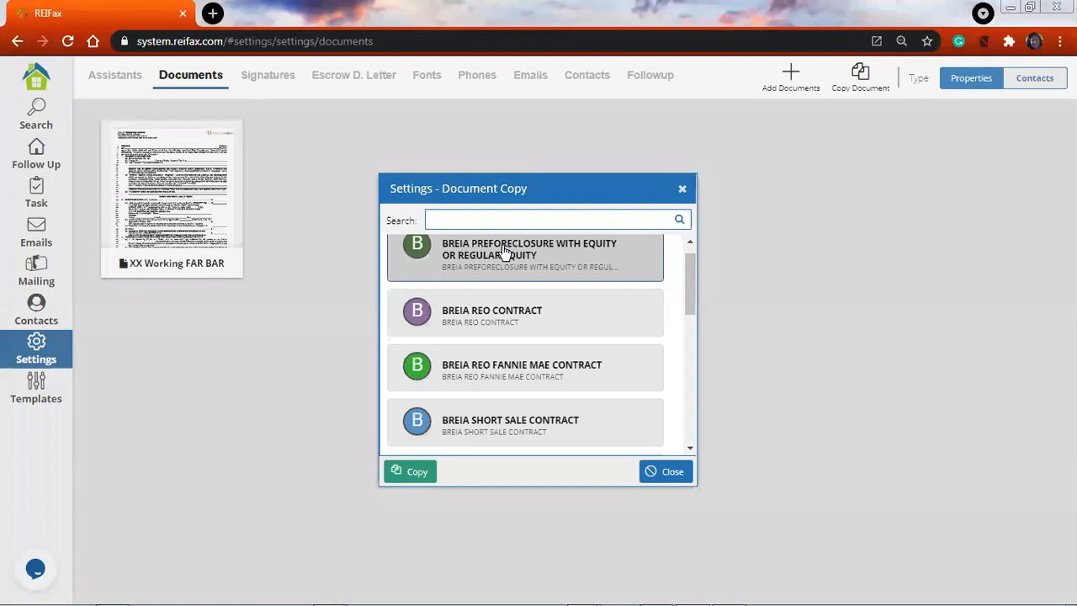
{"action": "left_click", "coordinate": [480, 322]}
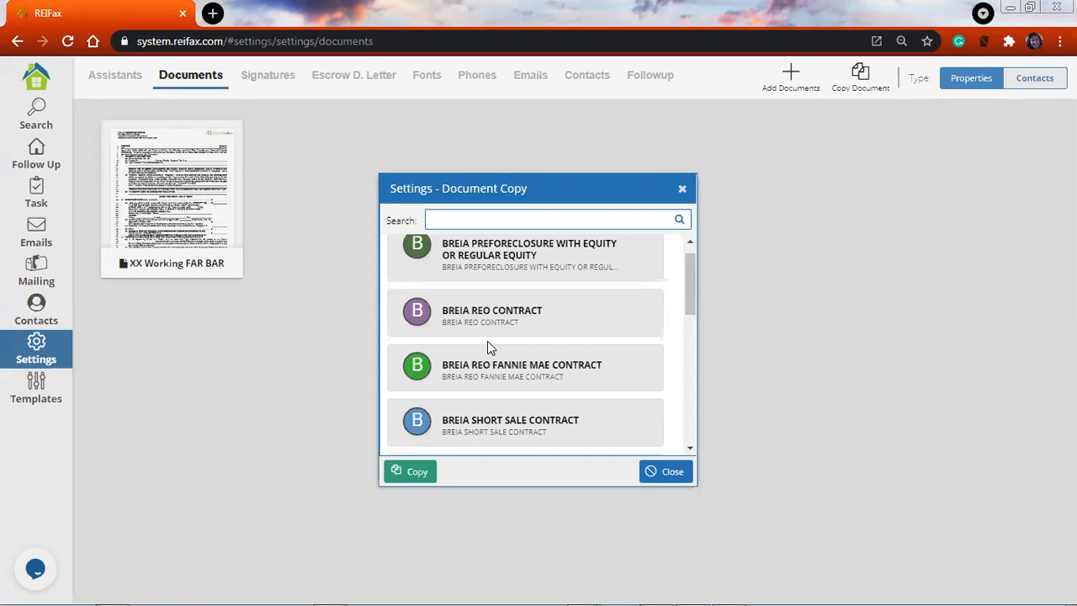
{"action": "left_click", "coordinate": [599, 313]}
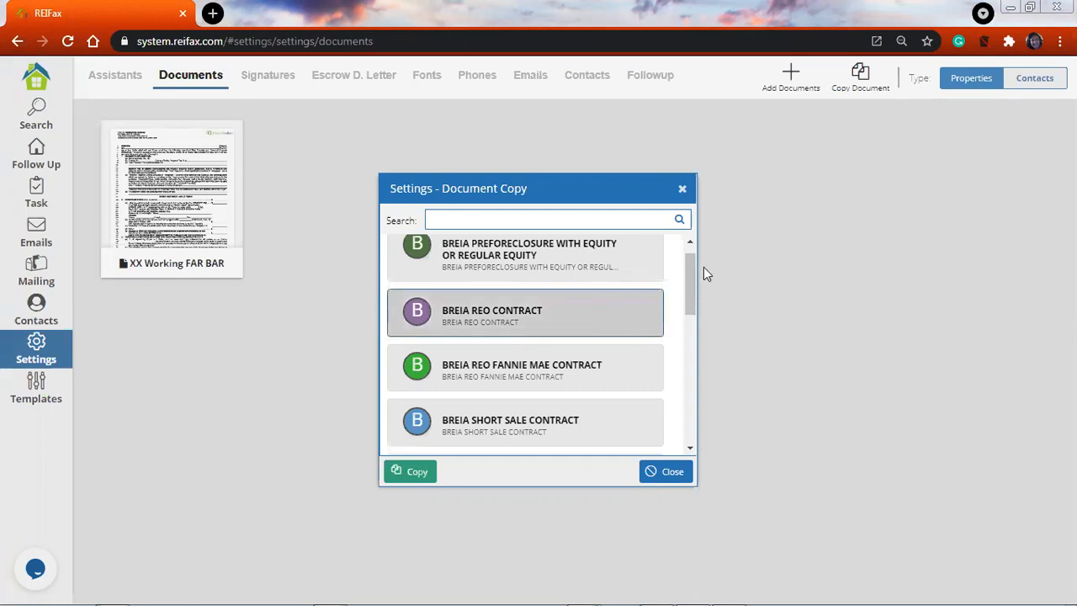
{"action": "left_click_drag", "start_coordinate": [691, 287], "coordinate": [687, 348]}
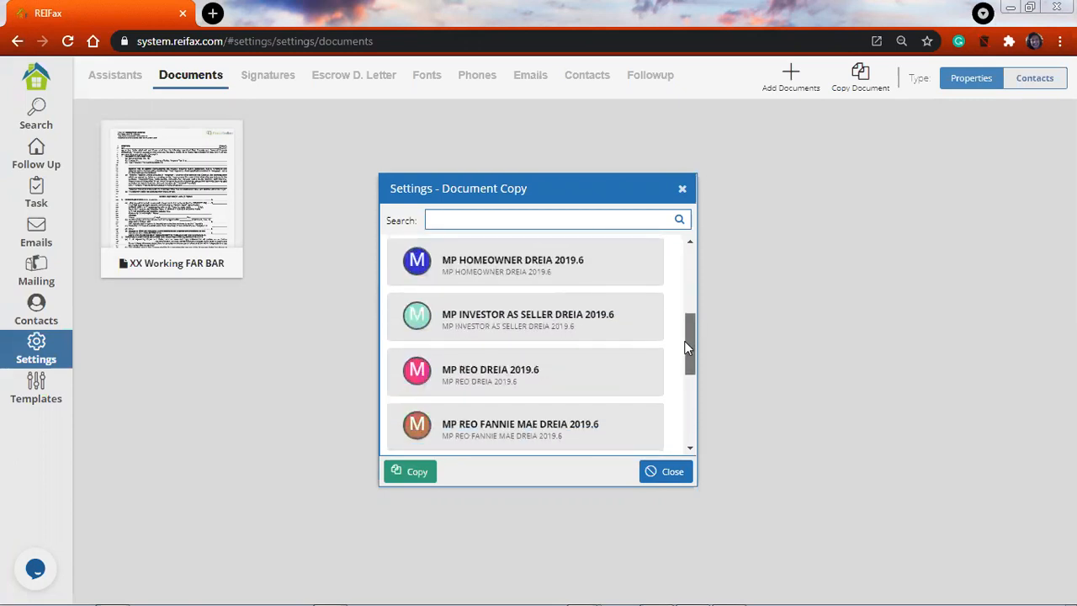
Compare the MP contracts: Homeowner, Investor as Seller, Vacant Land 2018, REO Fannie Mae, Short Sale, Seller Direct
{"action": "left_click", "coordinate": [452, 265]}
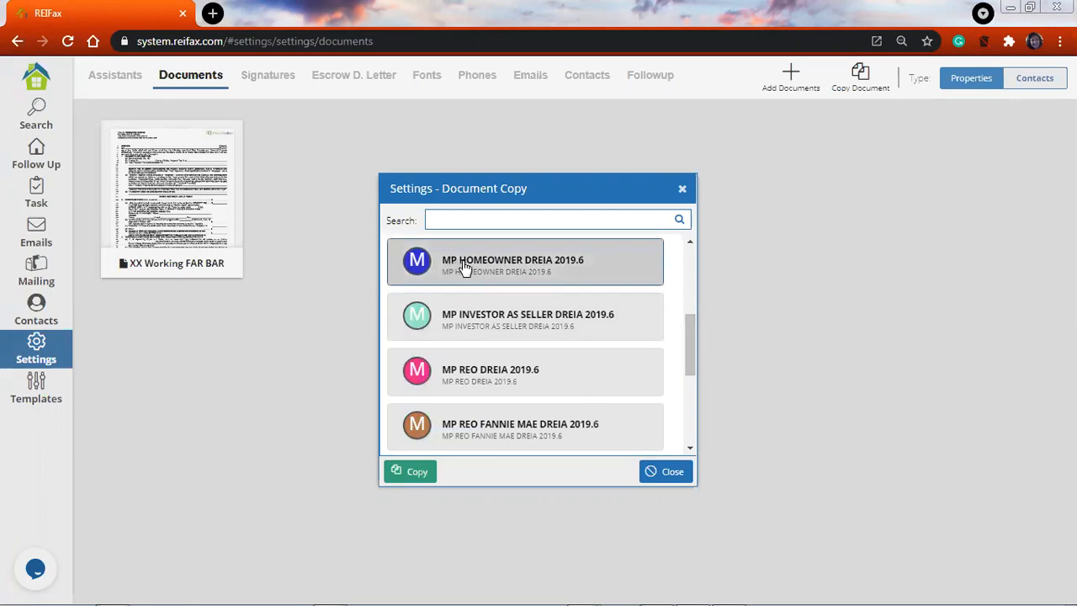
{"action": "left_click", "coordinate": [468, 327]}
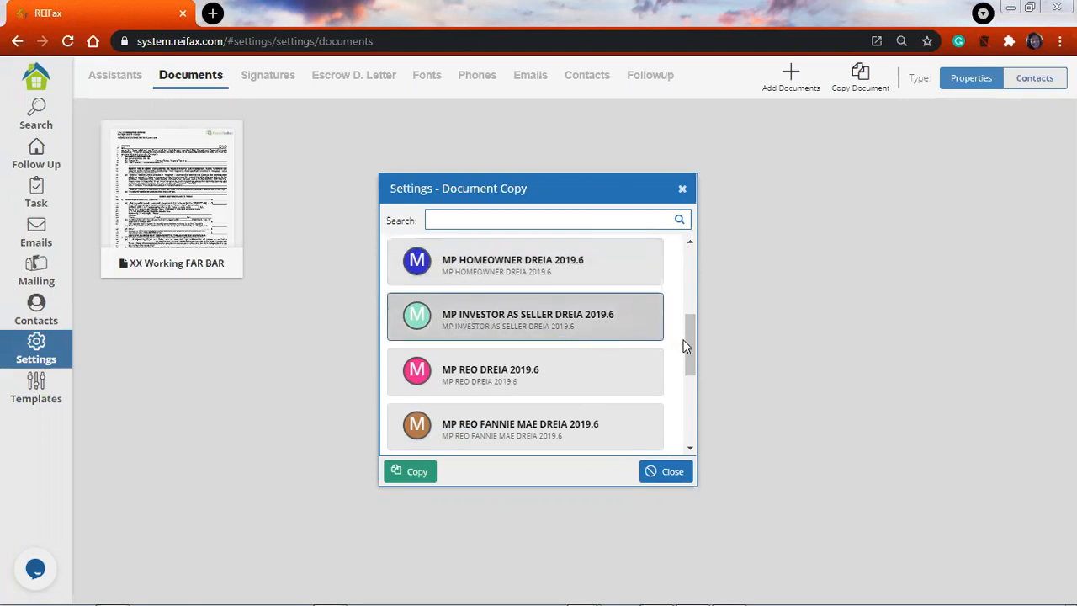
{"action": "left_click_drag", "start_coordinate": [693, 352], "coordinate": [562, 405]}
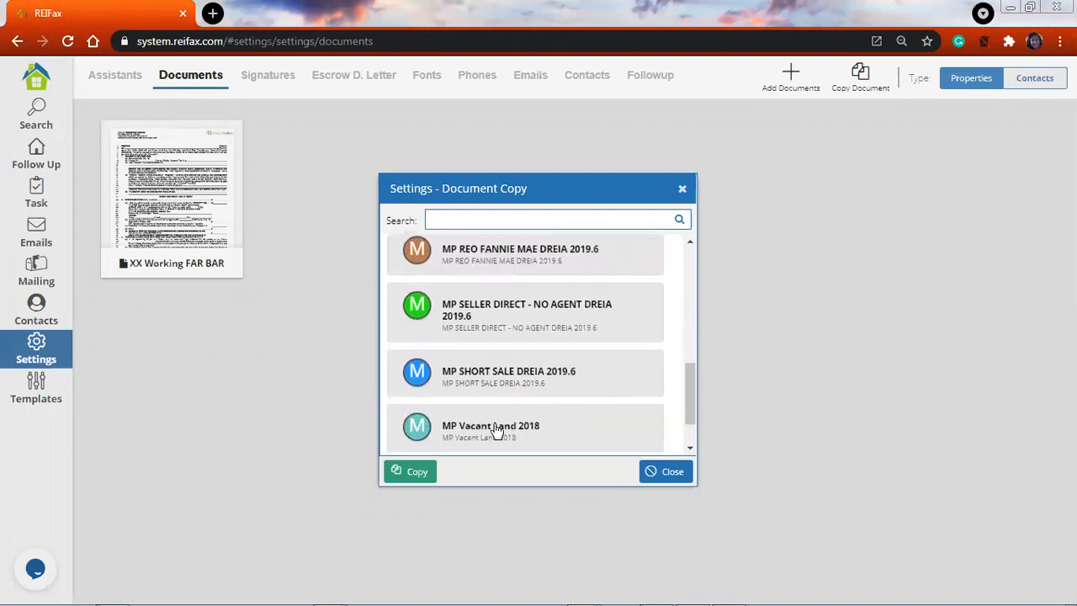
{"action": "left_click", "coordinate": [452, 436]}
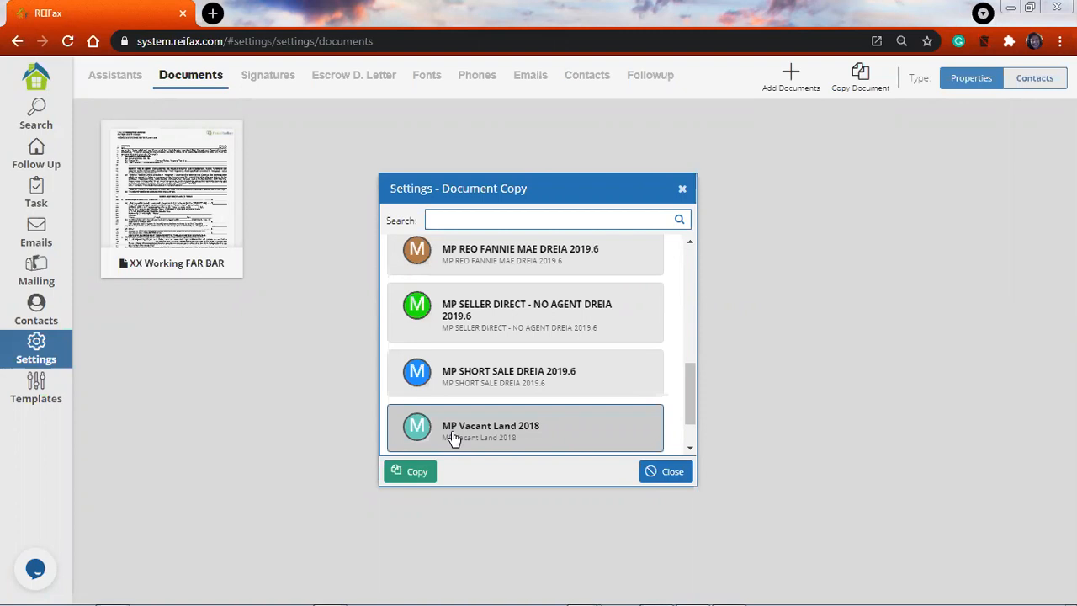
{"action": "left_click", "coordinate": [572, 255]}
{"action": "left_click", "coordinate": [576, 377]}
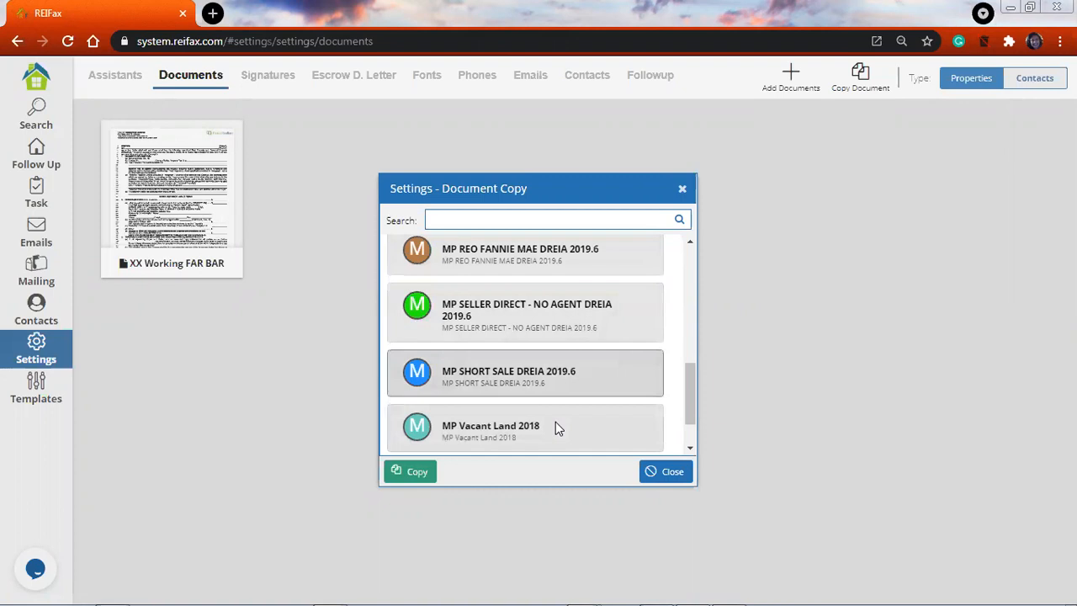
{"action": "left_click", "coordinate": [522, 320]}
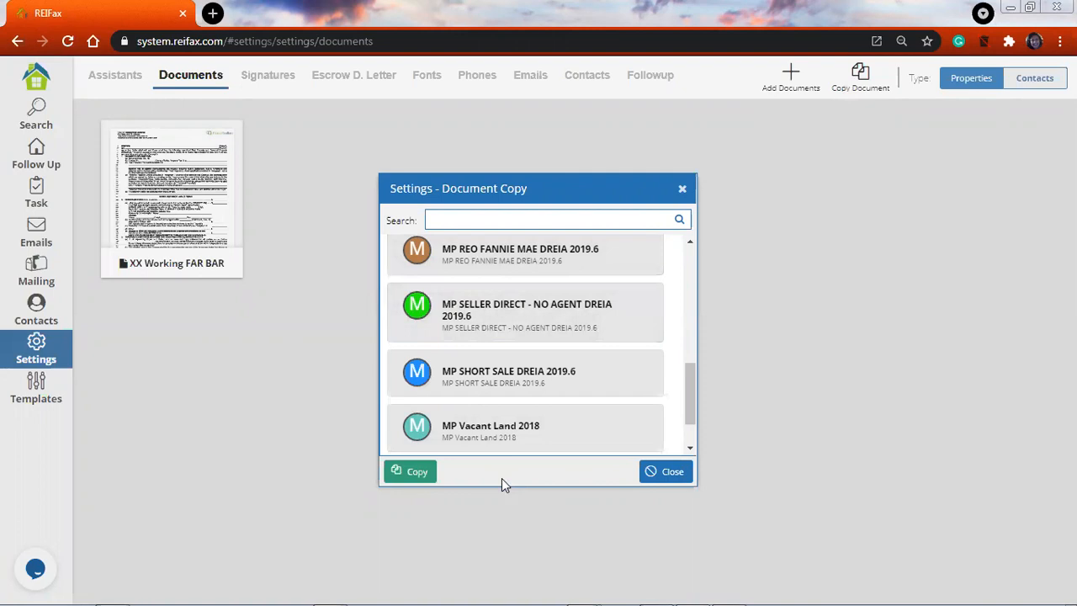
Scroll back and copy the MP HOMEOWNER DREIA 2019.6 contract
{"action": "scroll", "coordinate": [440, 396], "scroll_direction": "up", "scroll_amount": 1}
{"action": "scroll", "coordinate": [440, 395], "scroll_direction": "up", "scroll_amount": 2}
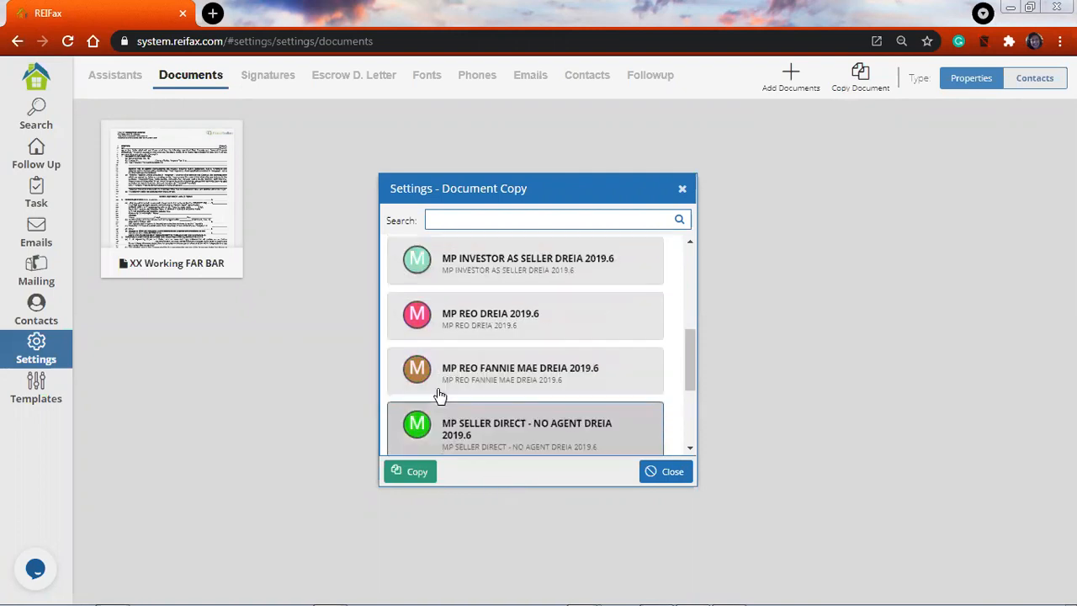
{"action": "scroll", "coordinate": [439, 396], "scroll_direction": "up", "scroll_amount": 4}
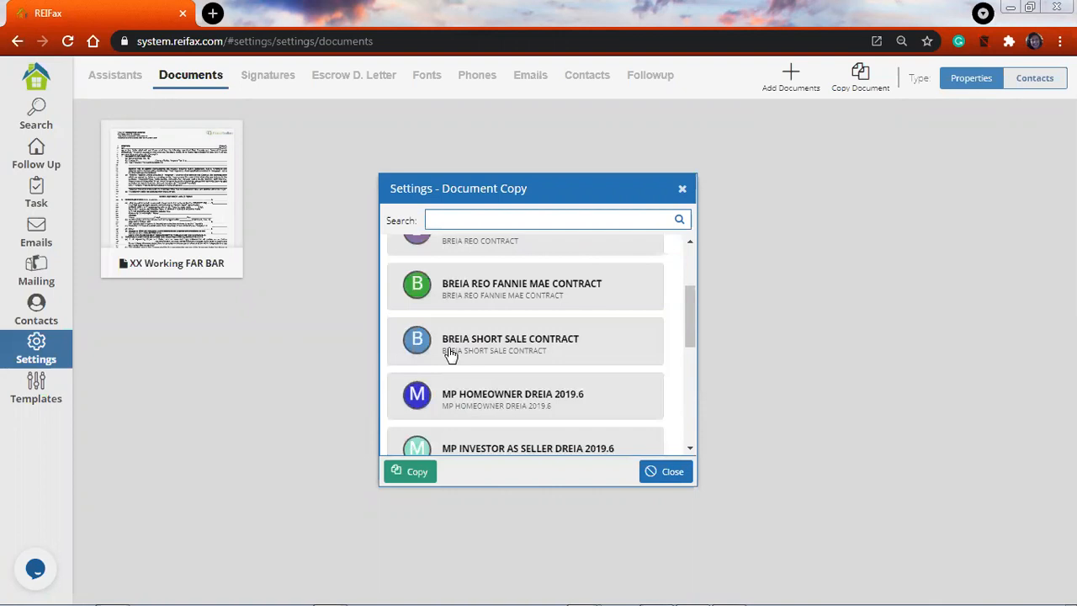
{"action": "scroll", "coordinate": [450, 362], "scroll_direction": "down", "scroll_amount": 3}
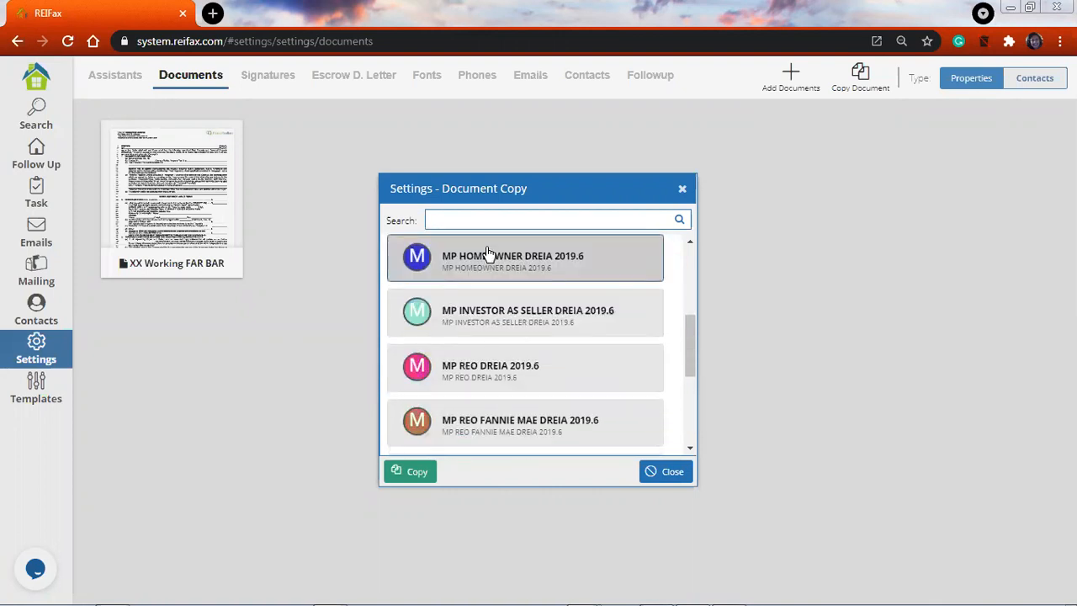
{"action": "left_click", "coordinate": [414, 473]}
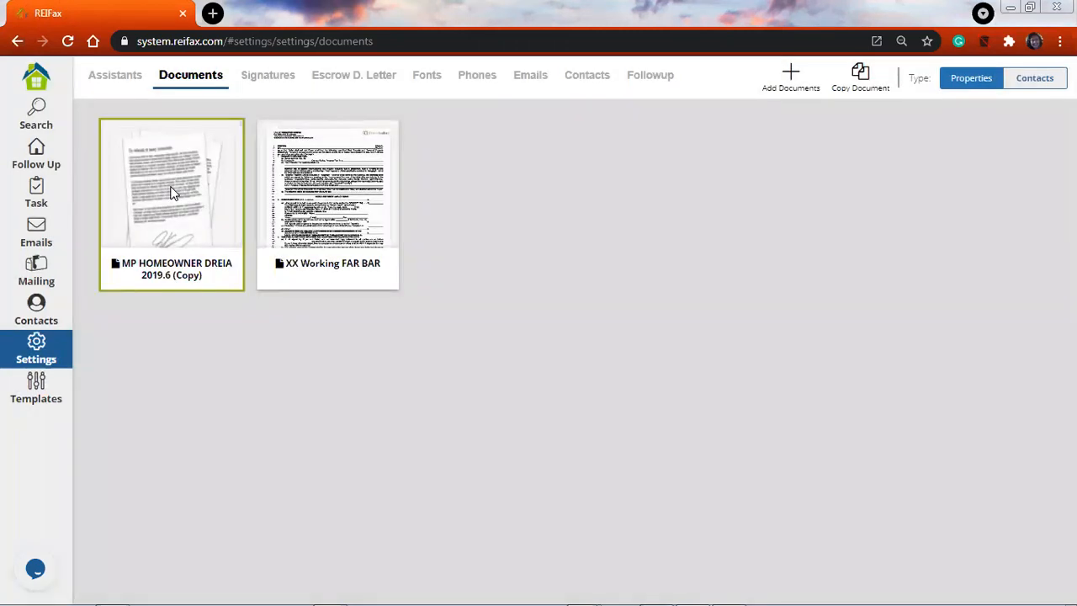
Open the details of the MP HOMEOWNER DREIA 2019.6 (Copy) card
{"action": "left_click", "coordinate": [171, 193]}
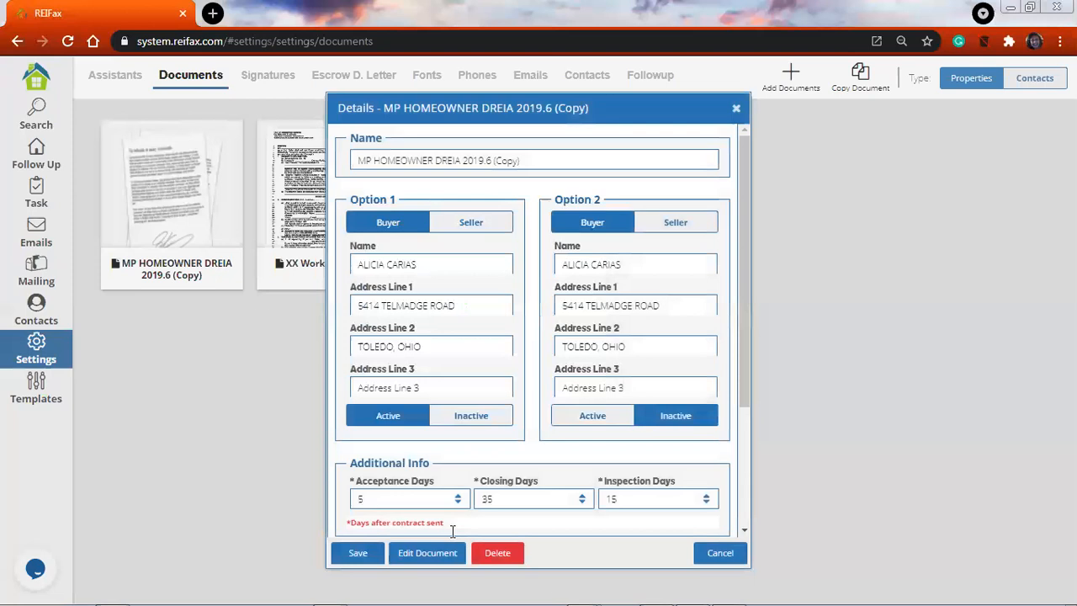
Open MP HOMEOWNER DREIA 2019.6 (Copy) in the document editor
{"action": "left_click", "coordinate": [446, 550]}
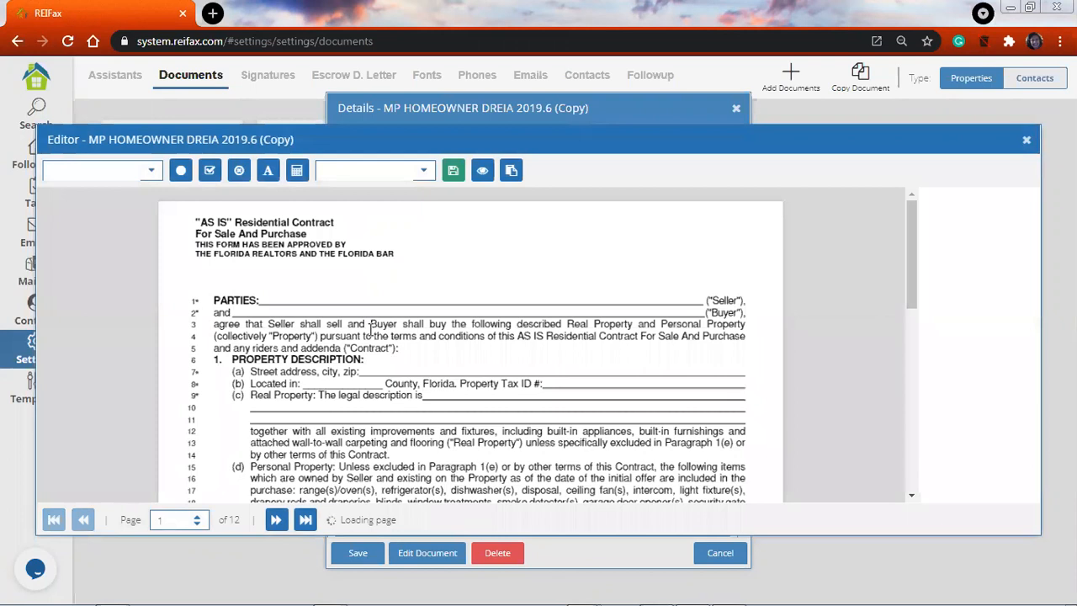
Page through the copied contract to its last page and close the editor
{"action": "scroll", "coordinate": [371, 328], "scroll_direction": "down", "scroll_amount": 2}
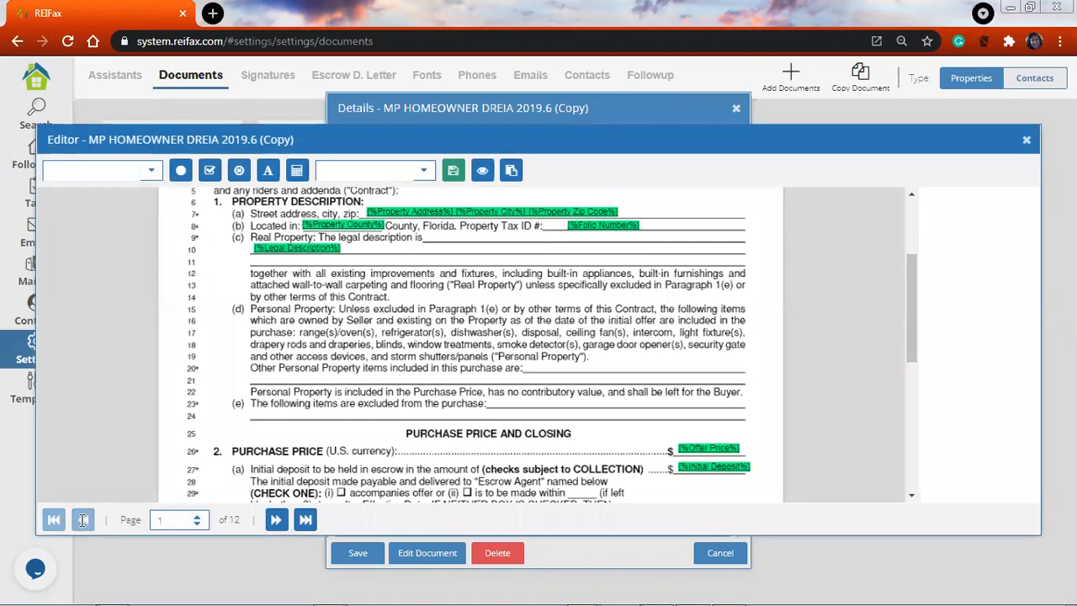
{"action": "scroll", "coordinate": [357, 378], "scroll_direction": "down", "scroll_amount": 5}
{"action": "left_click", "coordinate": [306, 519]}
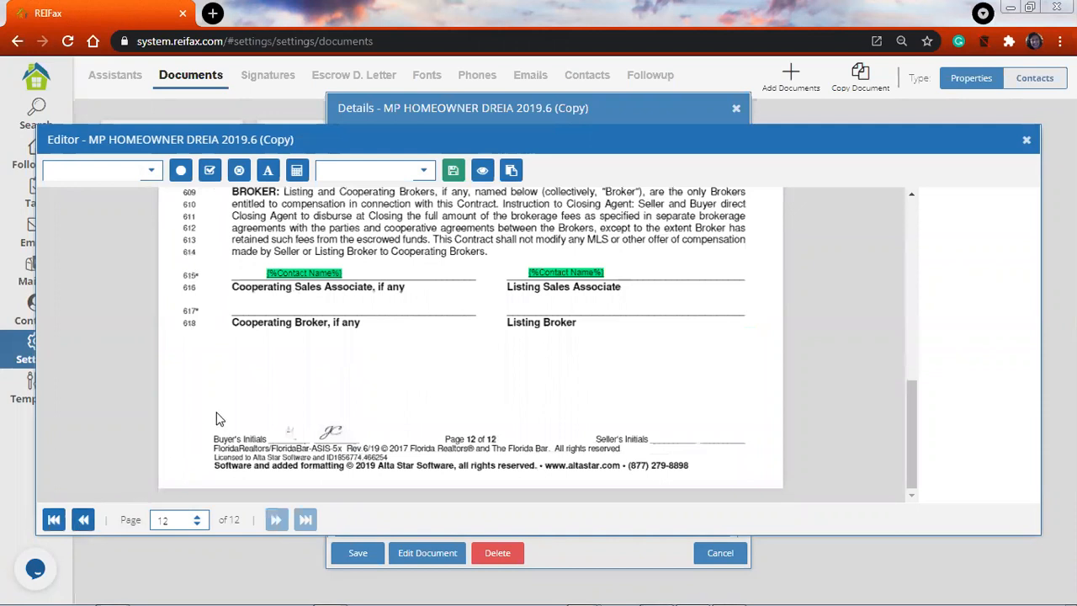
{"action": "scroll", "coordinate": [338, 396], "scroll_direction": "up", "scroll_amount": 3}
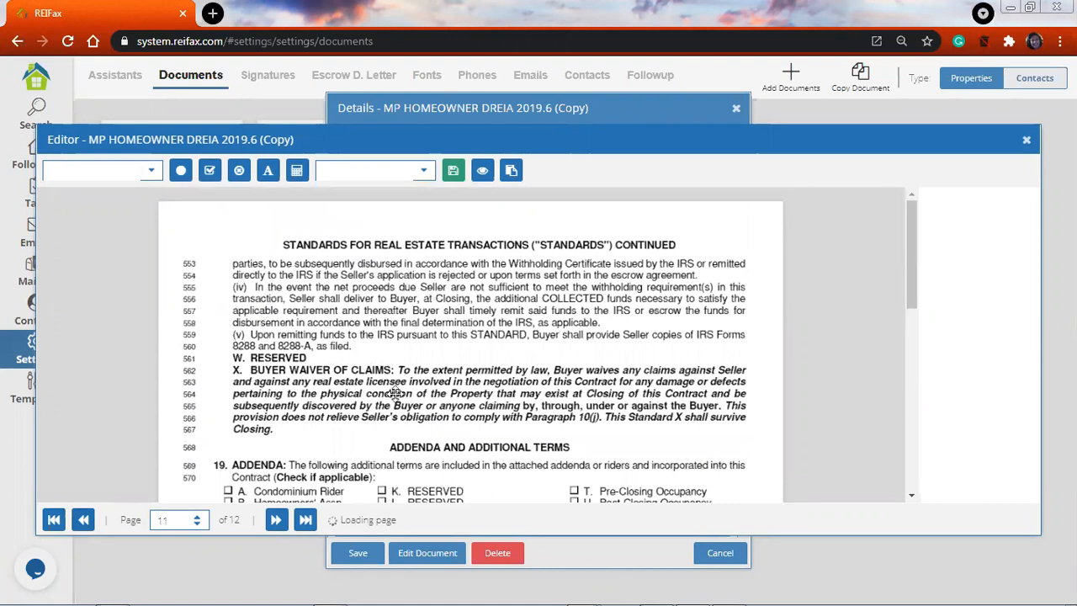
{"action": "scroll", "coordinate": [392, 394], "scroll_direction": "down", "scroll_amount": 3}
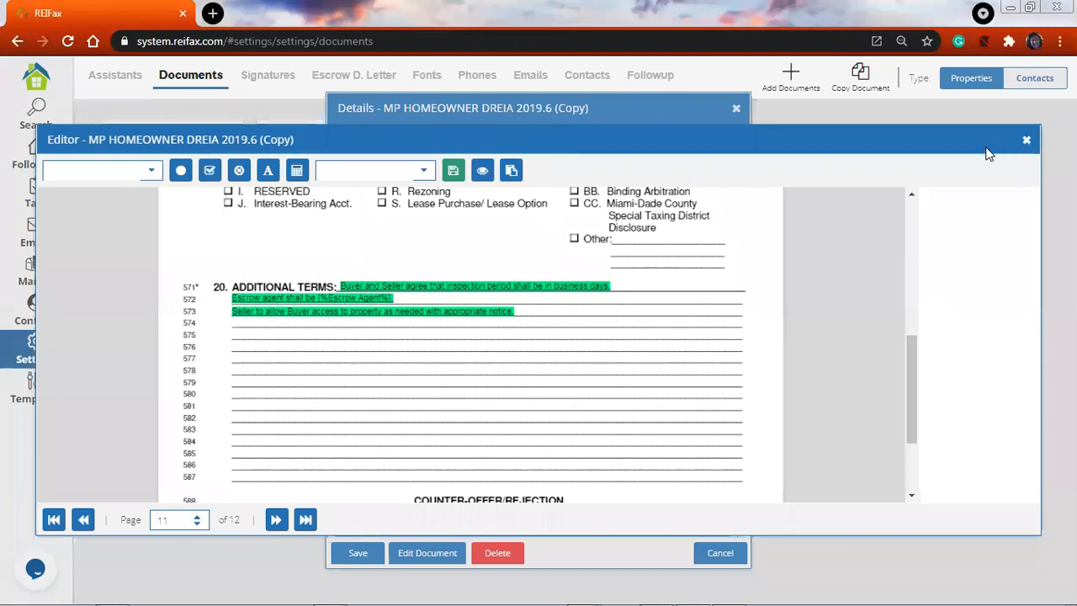
{"action": "left_click", "coordinate": [738, 110]}
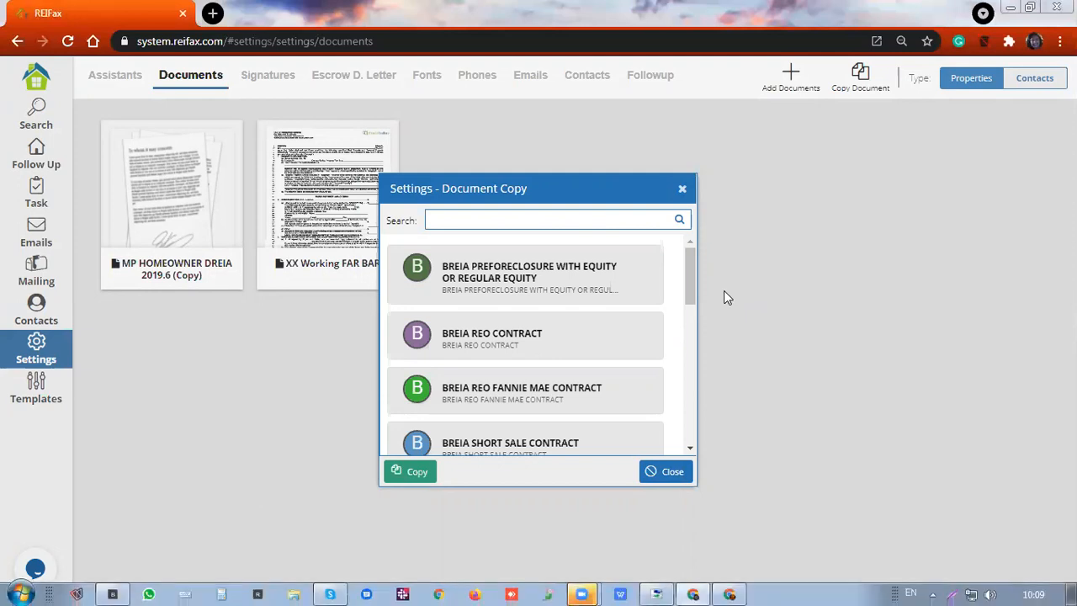
Pick BREIA PREFORECLOSURE WITH EQUITY OR REGULAR EQUITY, then close the Document Copy list
{"action": "left_click", "coordinate": [400, 286]}
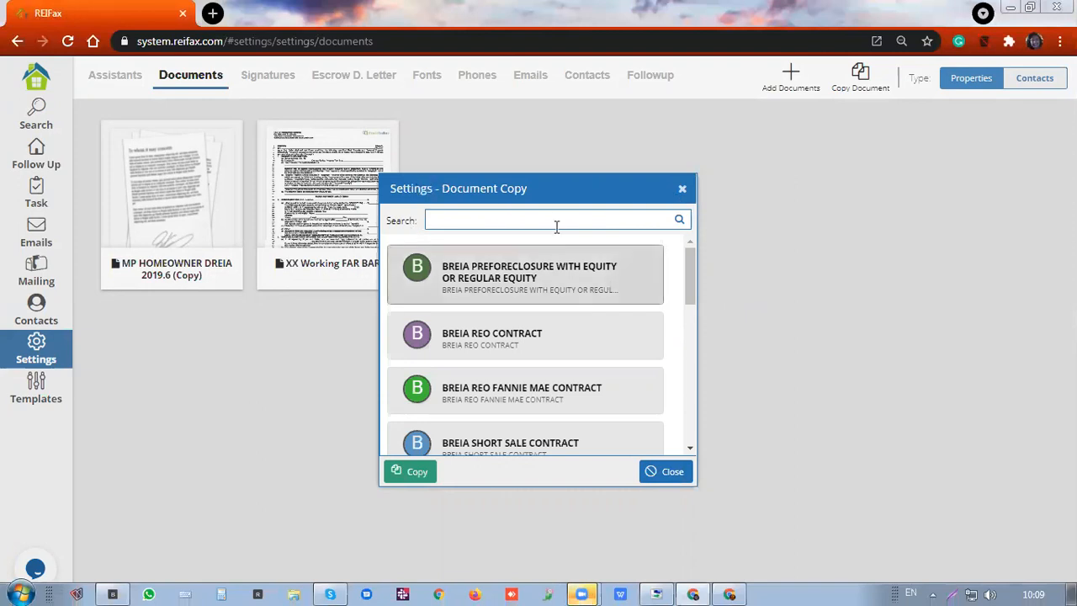
{"action": "left_click", "coordinate": [683, 190]}
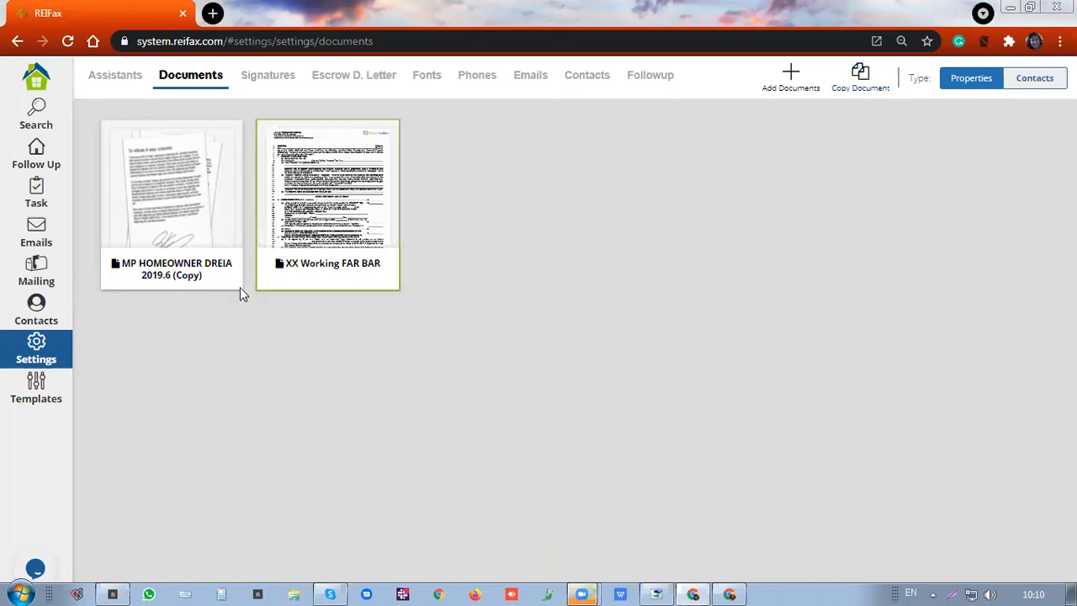
Add a new document from FAR_BAR_AS_IS_4_2017 wolog in Documents > REIFax > documents
{"action": "left_click", "coordinate": [789, 75]}
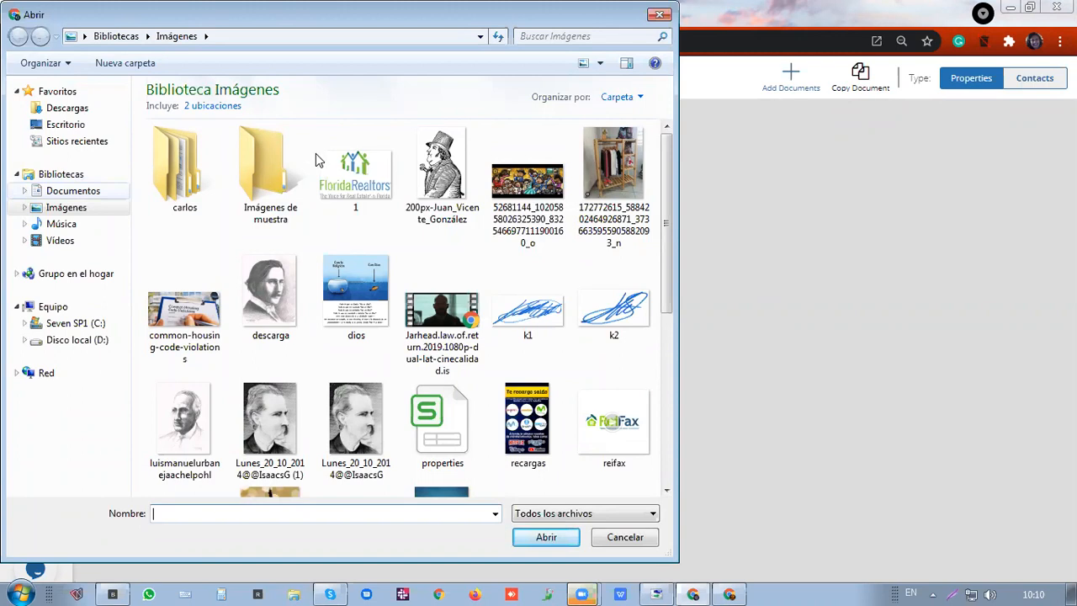
{"action": "double_click", "coordinate": [338, 173]}
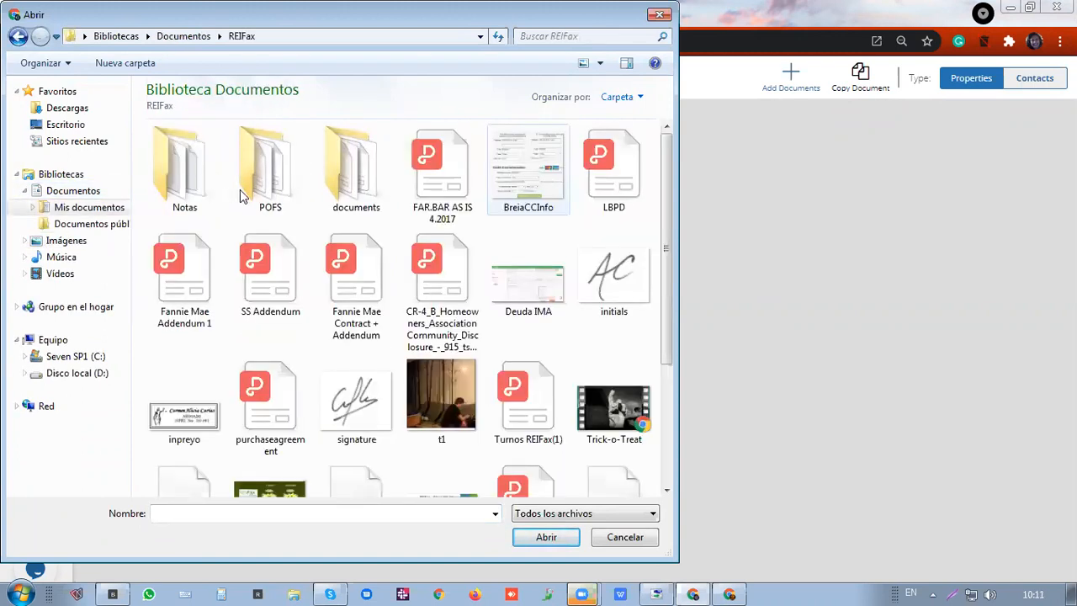
{"action": "double_click", "coordinate": [326, 168]}
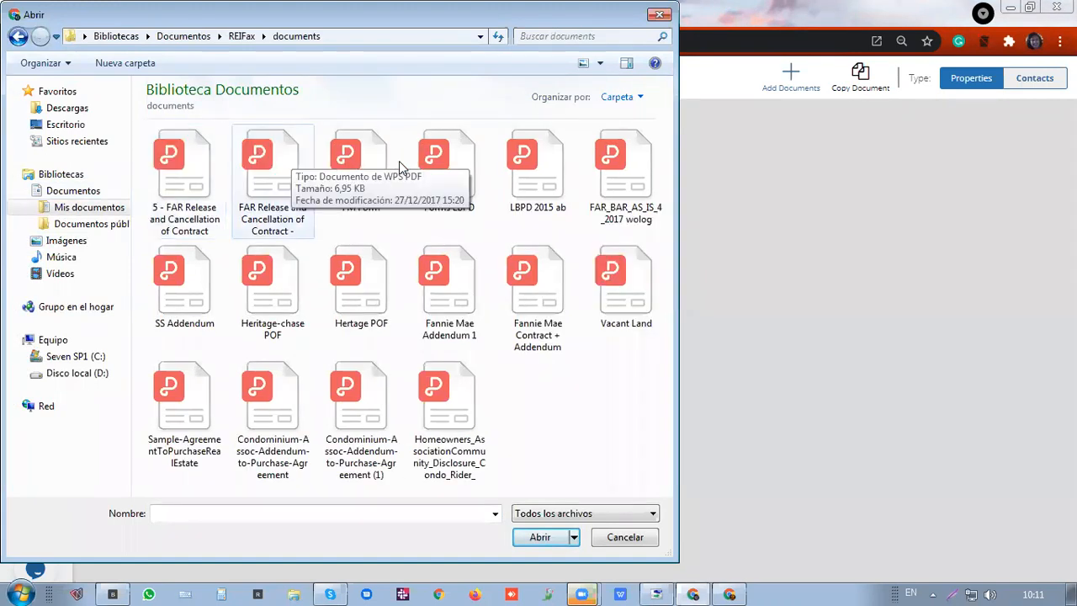
{"action": "left_click", "coordinate": [631, 180]}
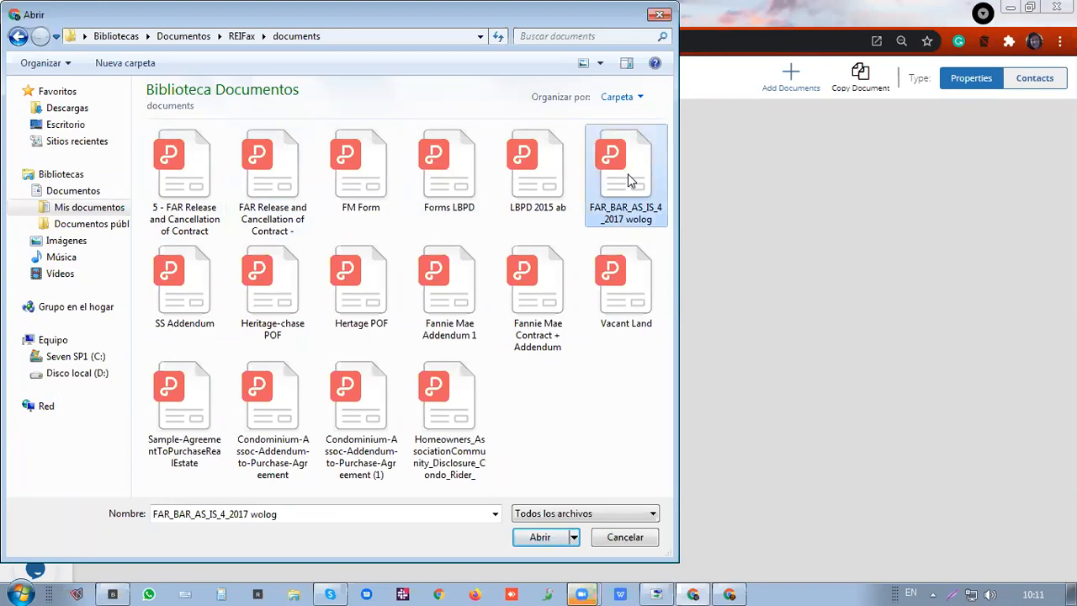
{"action": "double_click", "coordinate": [631, 180]}
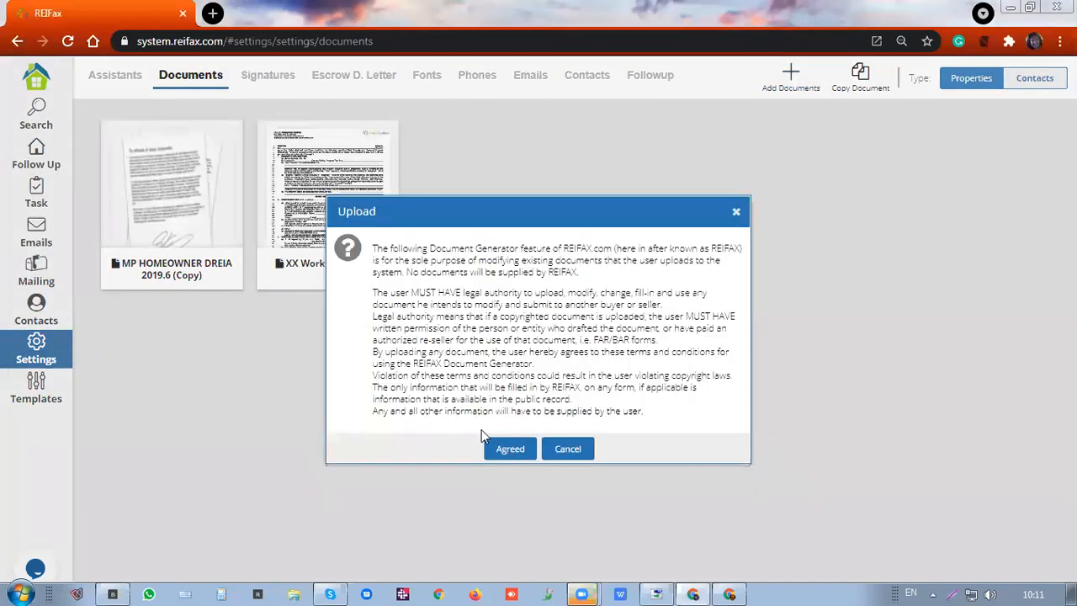
Agree to the upload terms for the FAR_BAR_AS_IS_4_2017 wolog document
{"action": "left_click", "coordinate": [505, 448]}
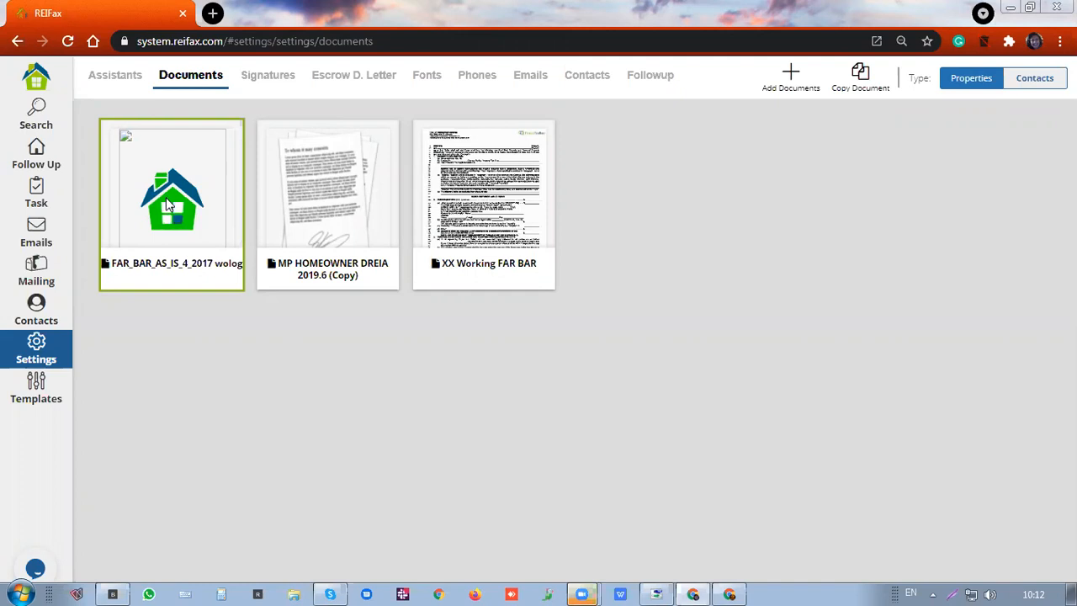
Open the live-chat support window from the Documents page
{"action": "left_click", "coordinate": [52, 564]}
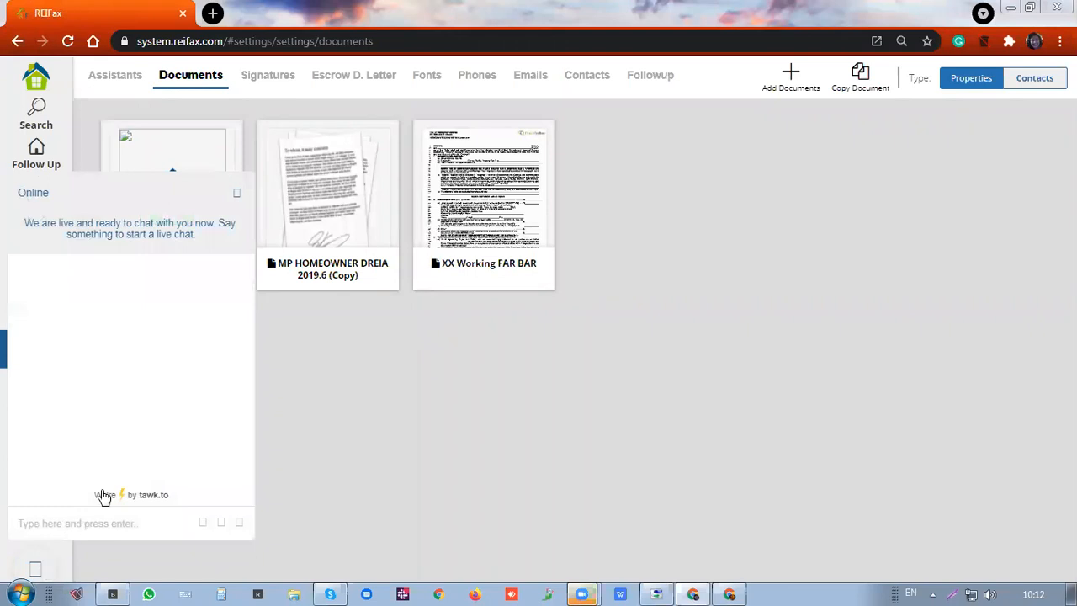
Close the live-chat window and select the FAR_BAR_AS_IS_4_2017 wolog document card
{"action": "left_click", "coordinate": [237, 193]}
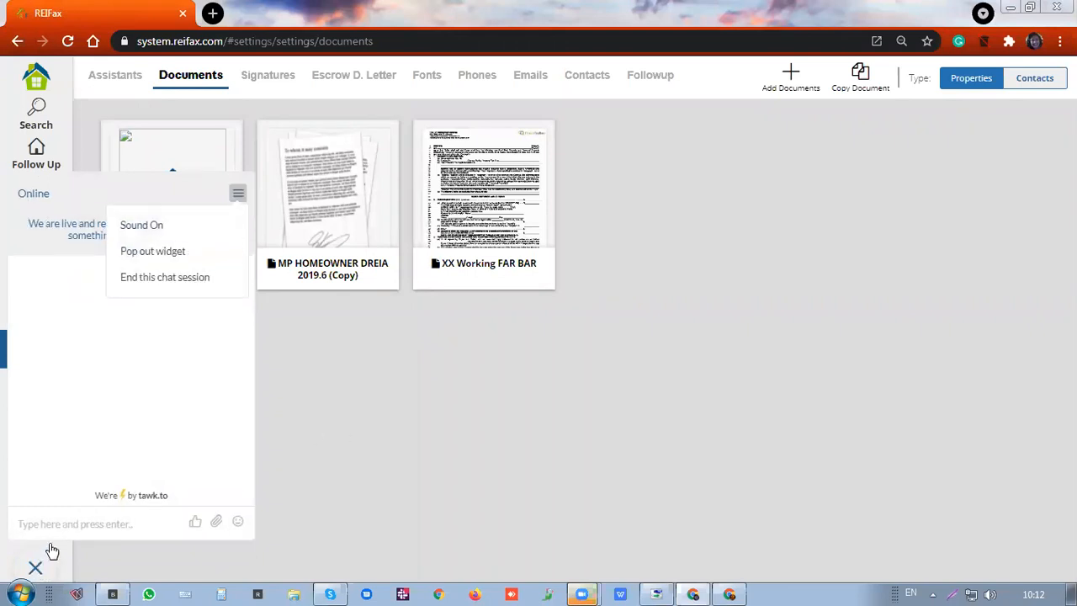
{"action": "left_click", "coordinate": [48, 549]}
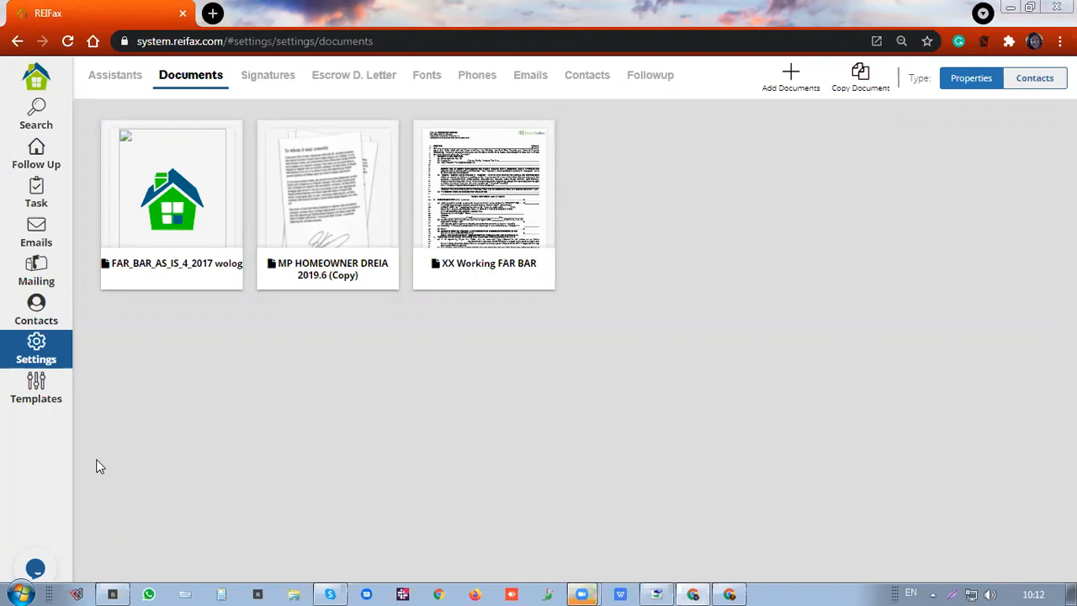
{"action": "left_click", "coordinate": [169, 240]}
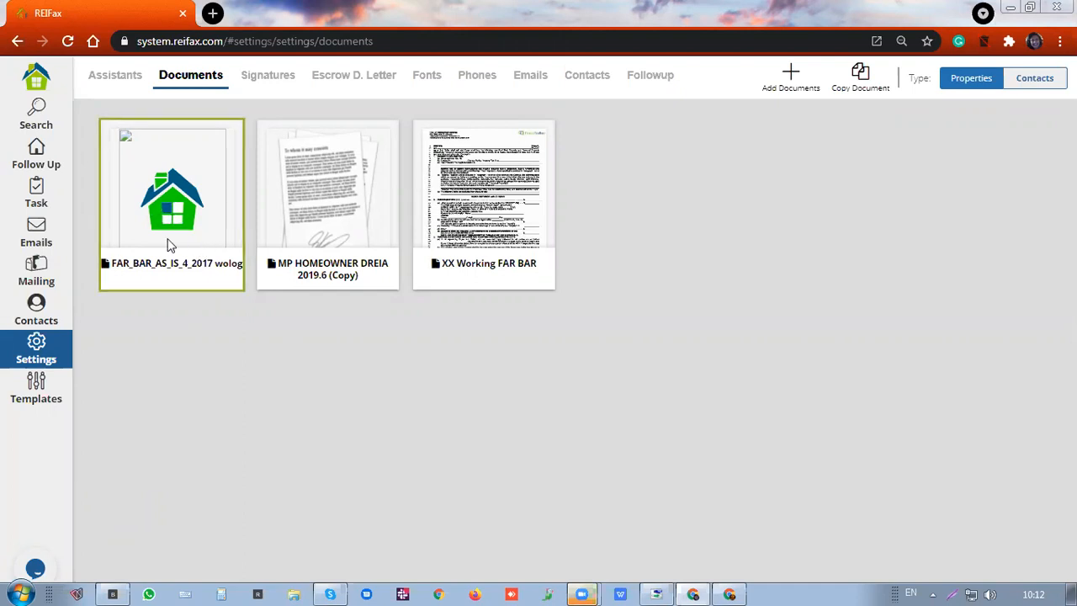
Open the FAR_BAR contract's details and enter the buyer's full name in Option 1 Name
{"action": "double_click", "coordinate": [184, 185]}
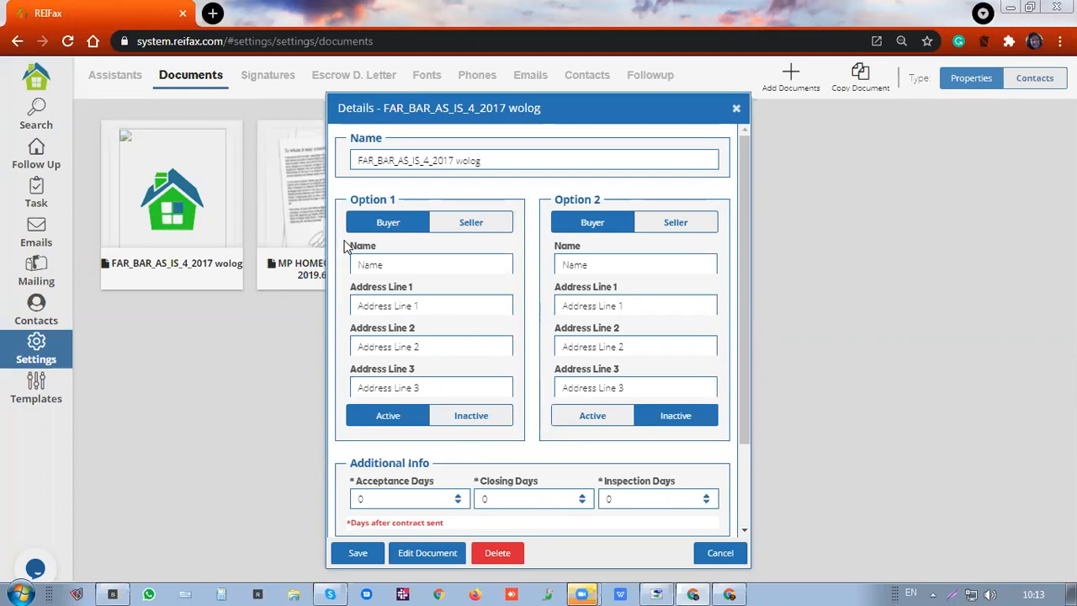
{"action": "left_click", "coordinate": [402, 271]}
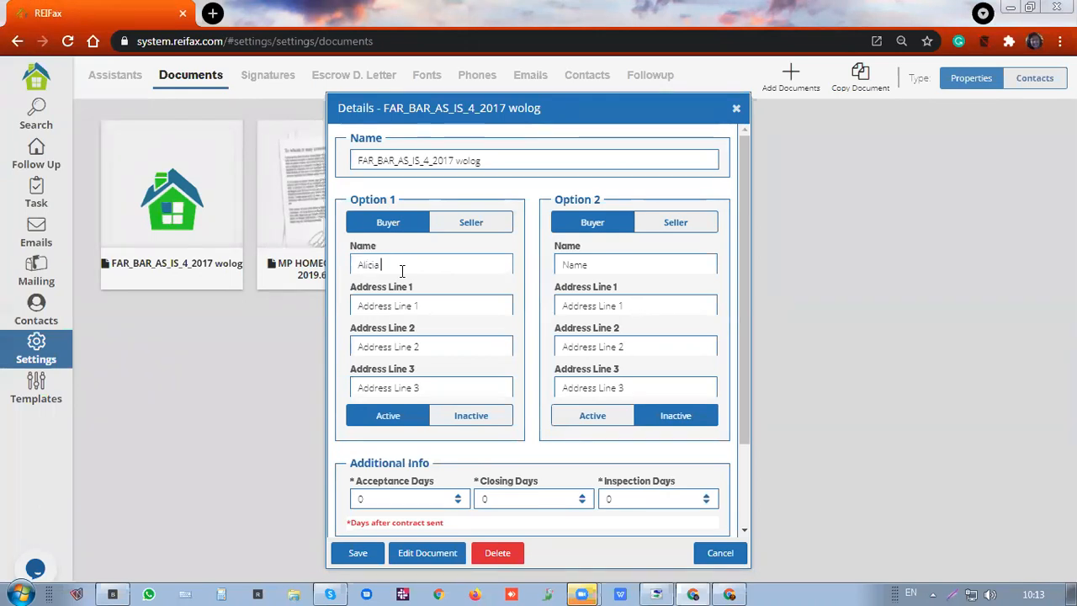
Fill Address Line 1 with the saved autofill address and type the city and zip in Address Line 2
{"action": "left_click", "coordinate": [452, 305]}
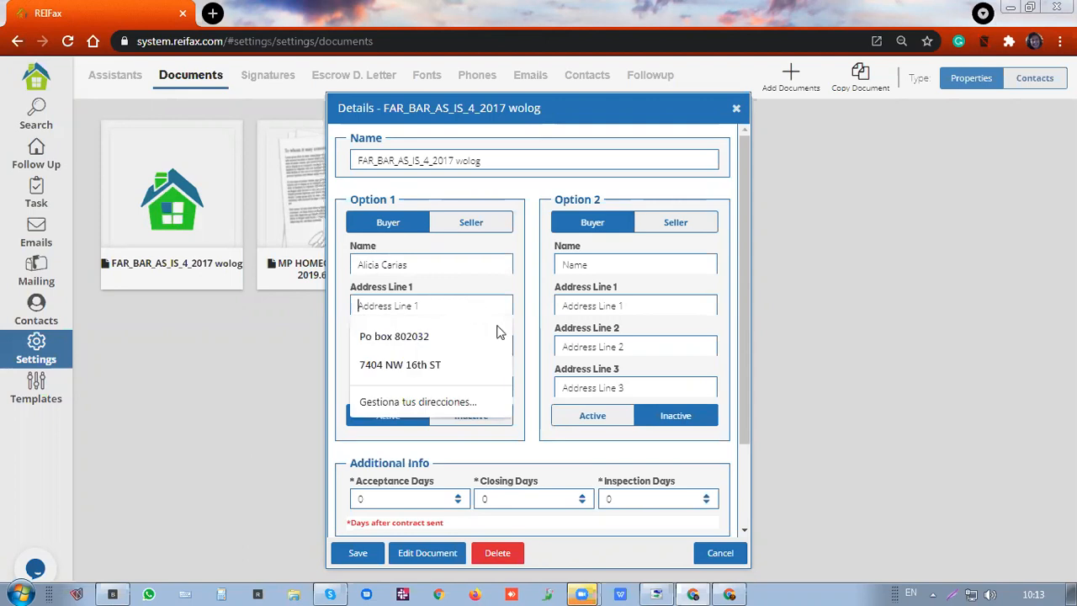
{"action": "left_click", "coordinate": [433, 365]}
{"action": "left_click", "coordinate": [445, 346]}
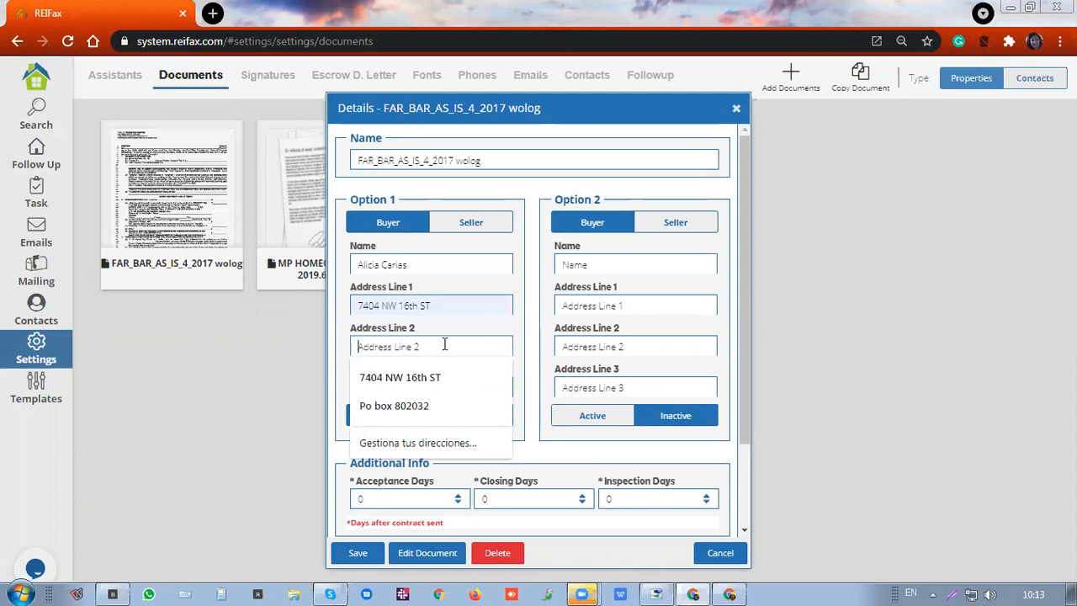
{"action": "type", "text": "Ca"}
{"action": "type", "text": "ty"}
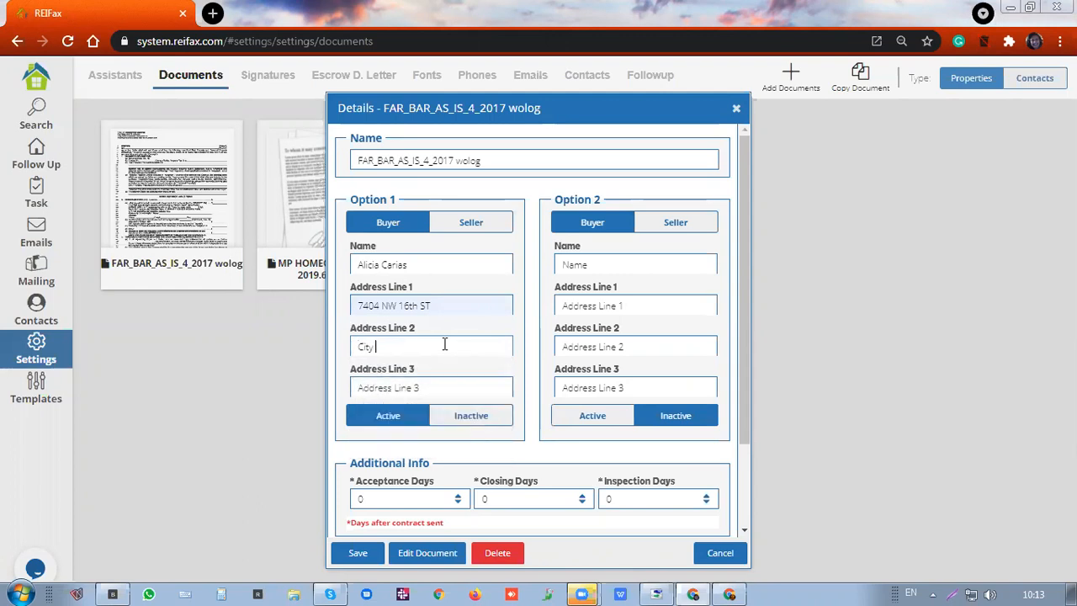
{"action": "type", "text": " 33303"}
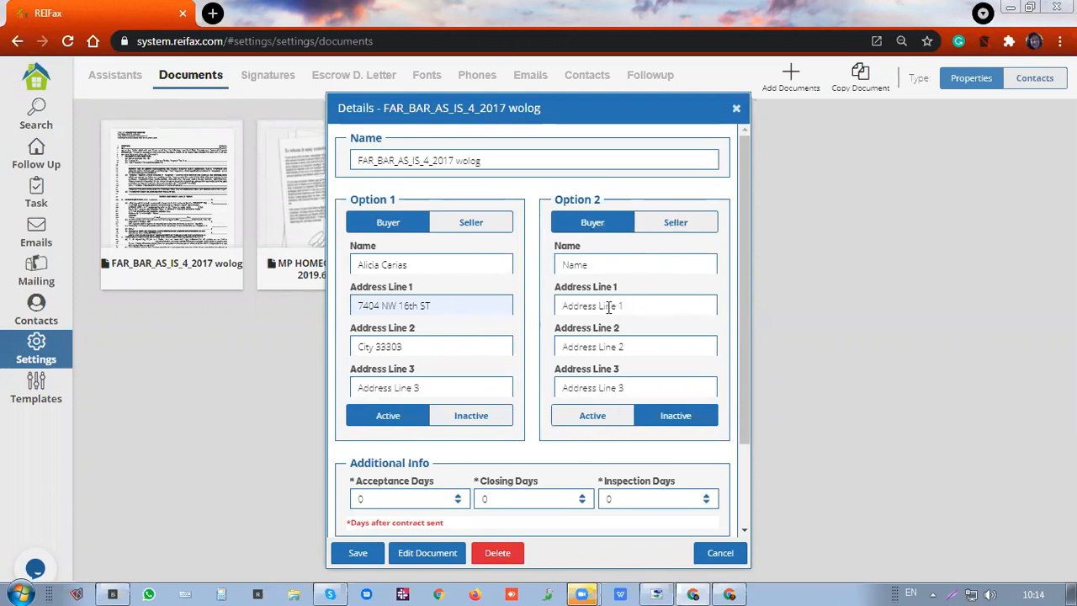
Set Acceptance Days to 5 and Closing Days to 15
{"action": "scroll", "coordinate": [427, 378], "scroll_direction": "down", "scroll_amount": 2}
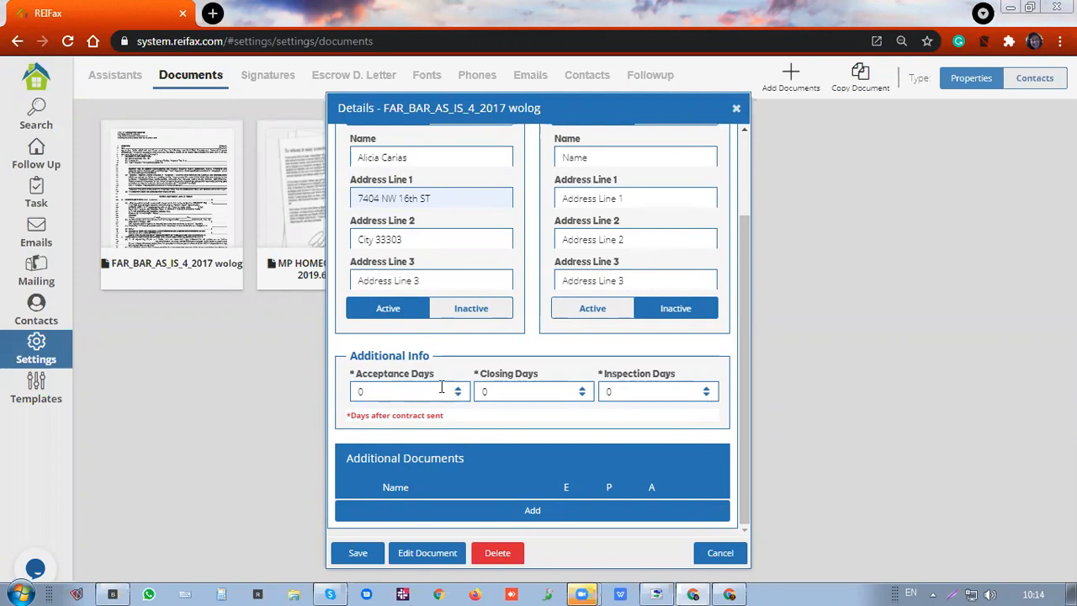
{"action": "double_click", "coordinate": [392, 390]}
{"action": "type", "text": "5"}
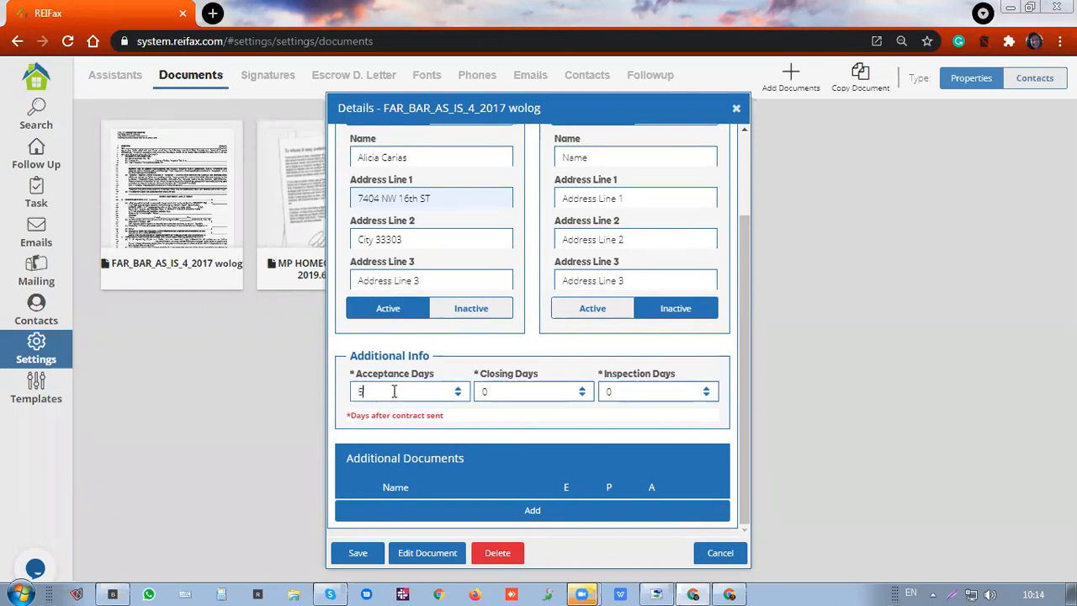
{"action": "double_click", "coordinate": [509, 391]}
{"action": "type", "text": "5"}
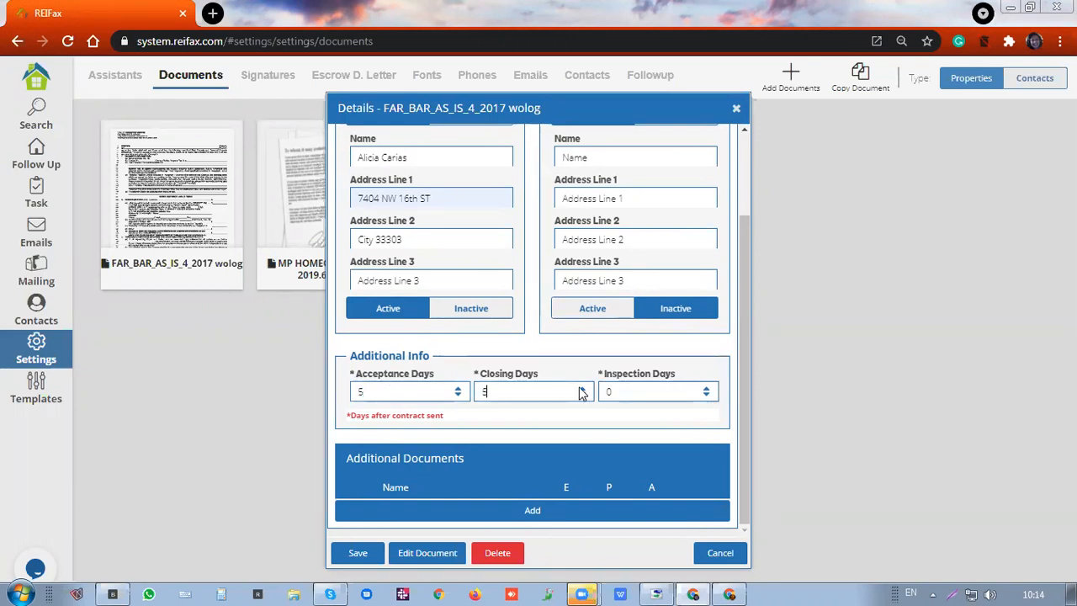
{"action": "key", "text": "BackSpace"}
{"action": "type", "text": "14"}
{"action": "left_click", "coordinate": [578, 389]}
Raise Inspection Days to 15 with the spinner
{"action": "left_click", "coordinate": [708, 388]}
{"action": "left_click", "coordinate": [708, 388]}
{"action": "left_click", "coordinate": [709, 388]}
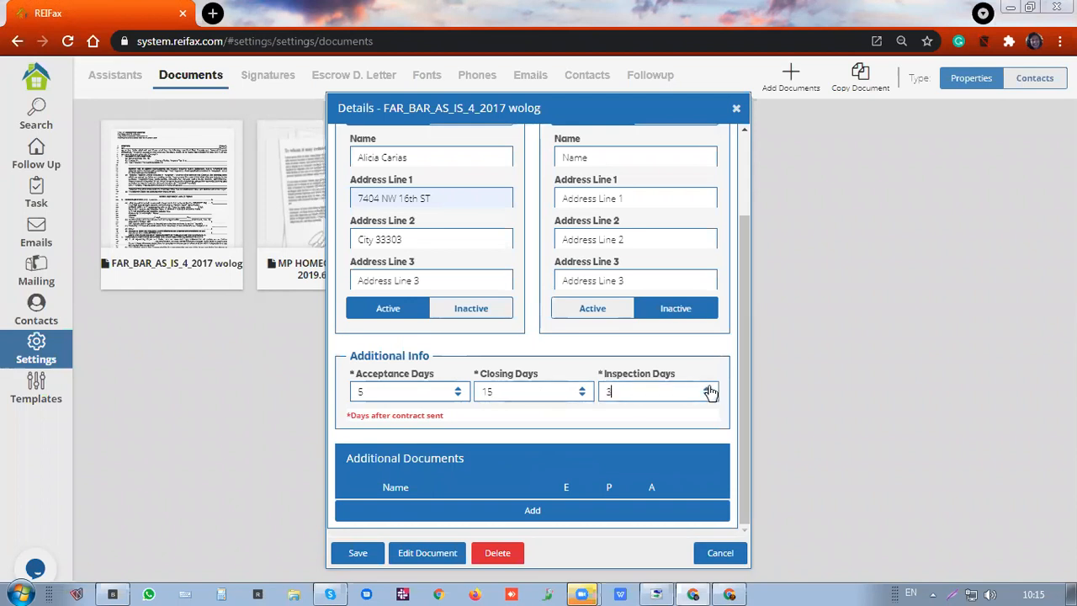
{"action": "left_click", "coordinate": [709, 388]}
{"action": "left_click", "coordinate": [709, 388]}
{"action": "left_click", "coordinate": [709, 388]}
{"action": "left_click", "coordinate": [708, 388]}
{"action": "left_click", "coordinate": [708, 388]}
{"action": "left_click", "coordinate": [709, 388]}
{"action": "left_click", "coordinate": [708, 388]}
{"action": "left_click", "coordinate": [708, 388]}
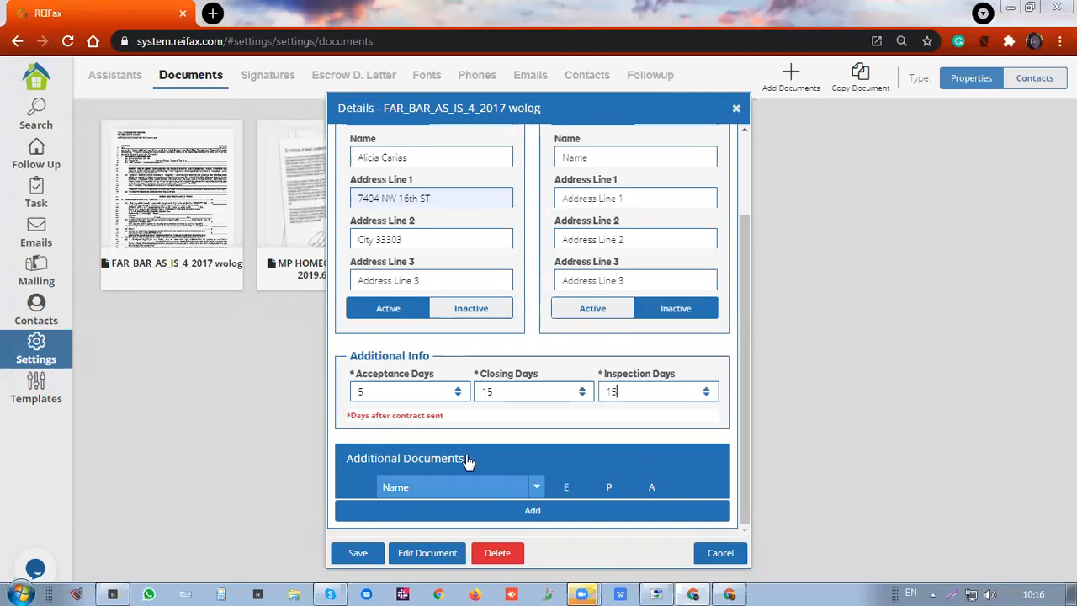
Choose the Forms LBPD file as a new Additional Document from the Abrir dialog
{"action": "left_click", "coordinate": [533, 513]}
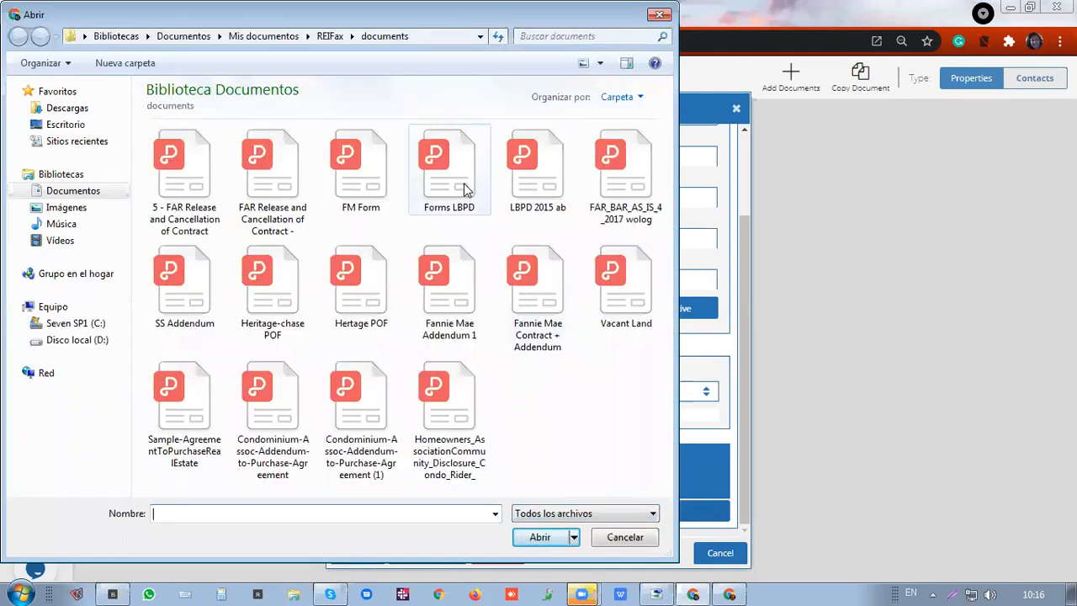
{"action": "left_click", "coordinate": [463, 188]}
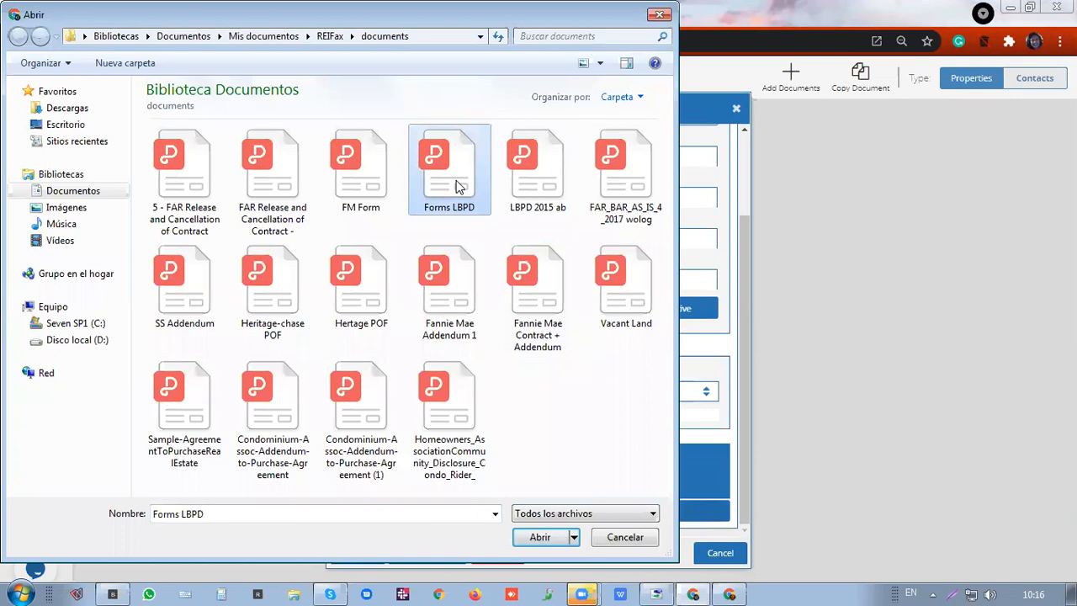
{"action": "left_click", "coordinate": [541, 537]}
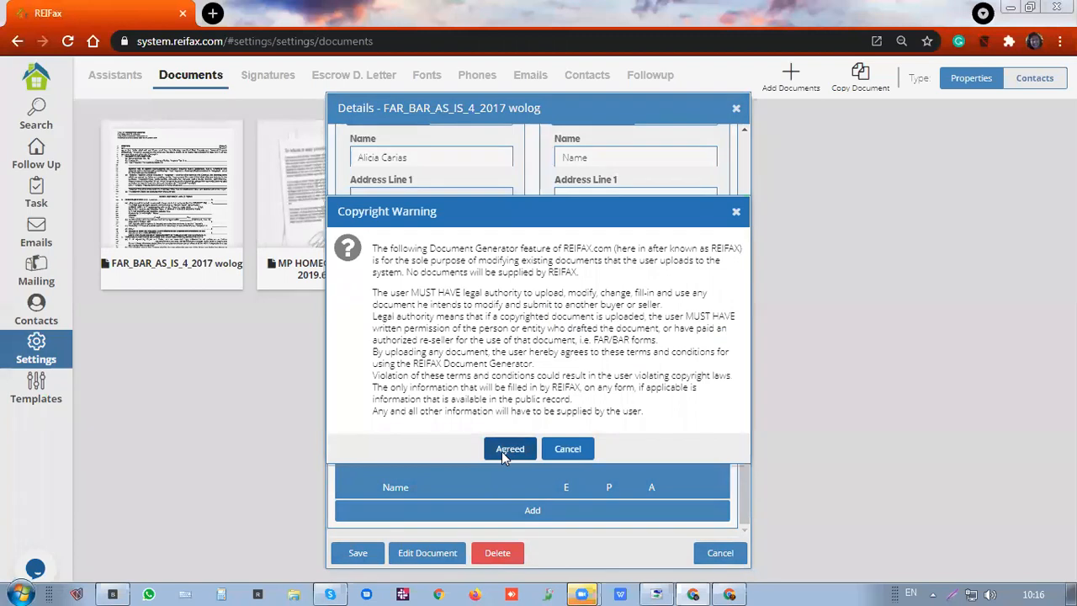
Agree to the copyright warning and tick the A and Active boxes for Forms LBPD.pdf
{"action": "left_click", "coordinate": [502, 450]}
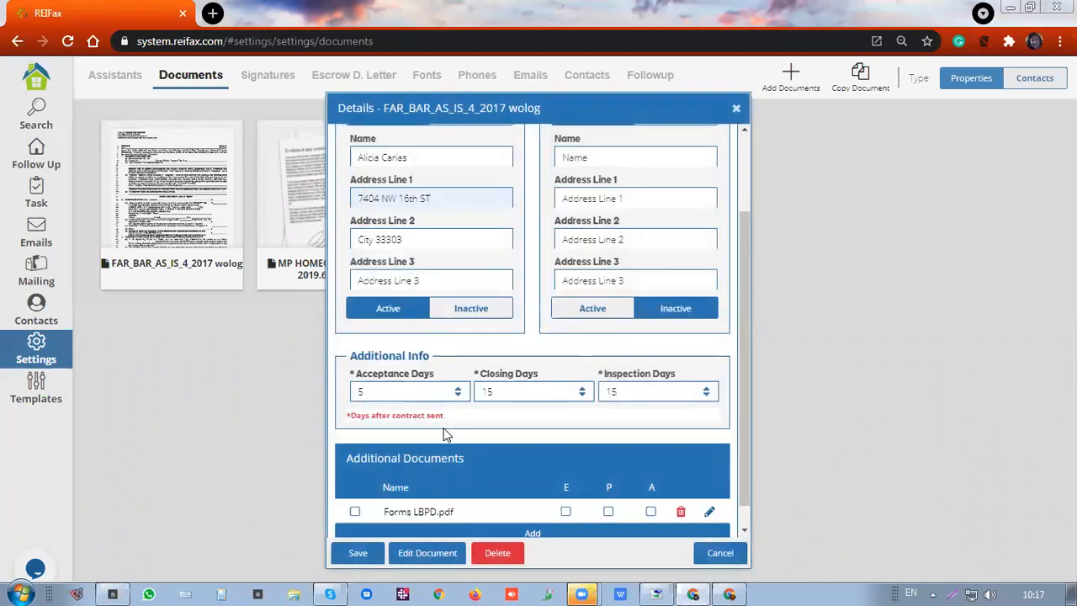
{"action": "scroll", "coordinate": [442, 433], "scroll_direction": "down", "scroll_amount": 1}
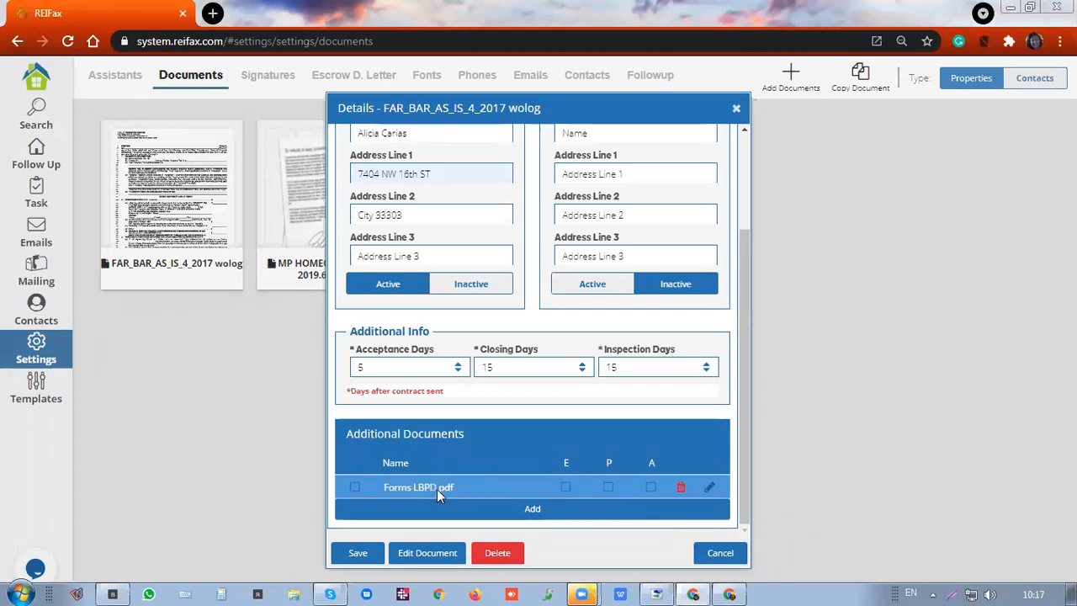
{"action": "left_click", "coordinate": [649, 487]}
{"action": "left_click", "coordinate": [357, 485]}
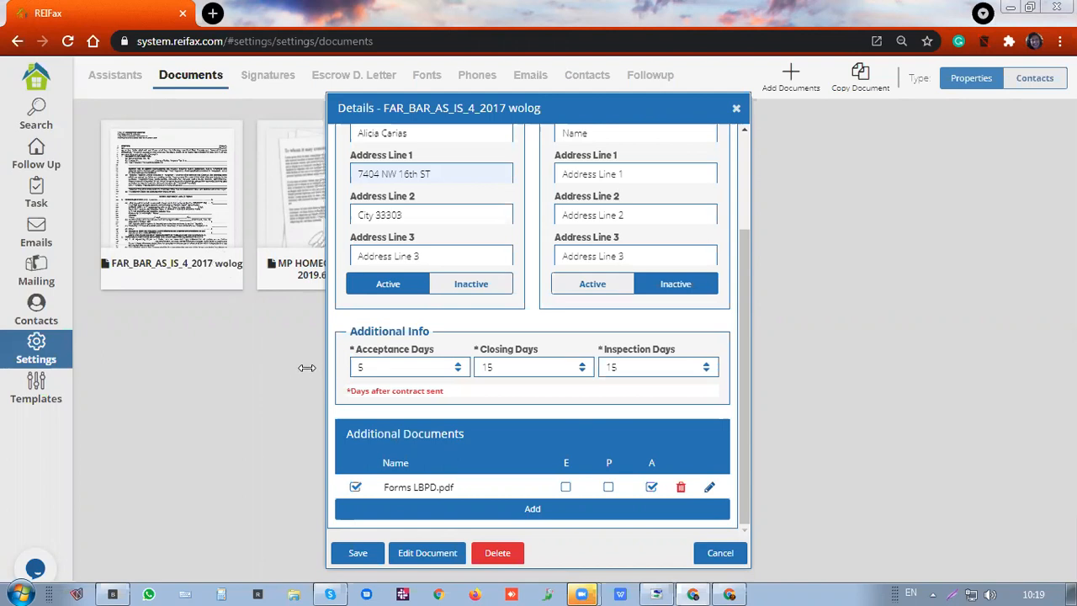
{"action": "left_click", "coordinate": [426, 532]}
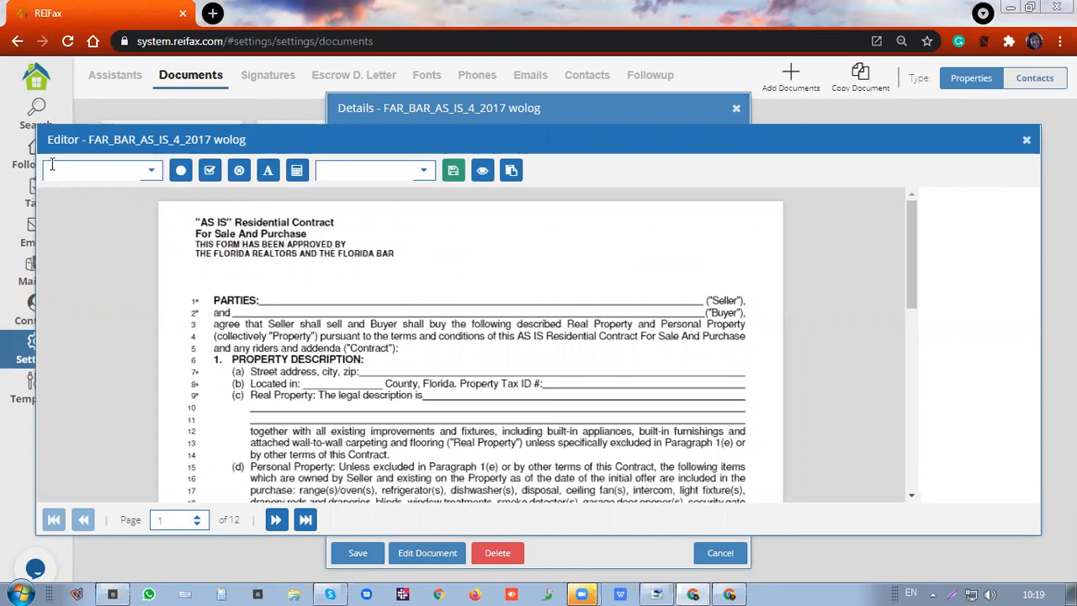
Drop a Seller Name field onto the blank Seller line after PARTIES on page 1
{"action": "left_click", "coordinate": [153, 174]}
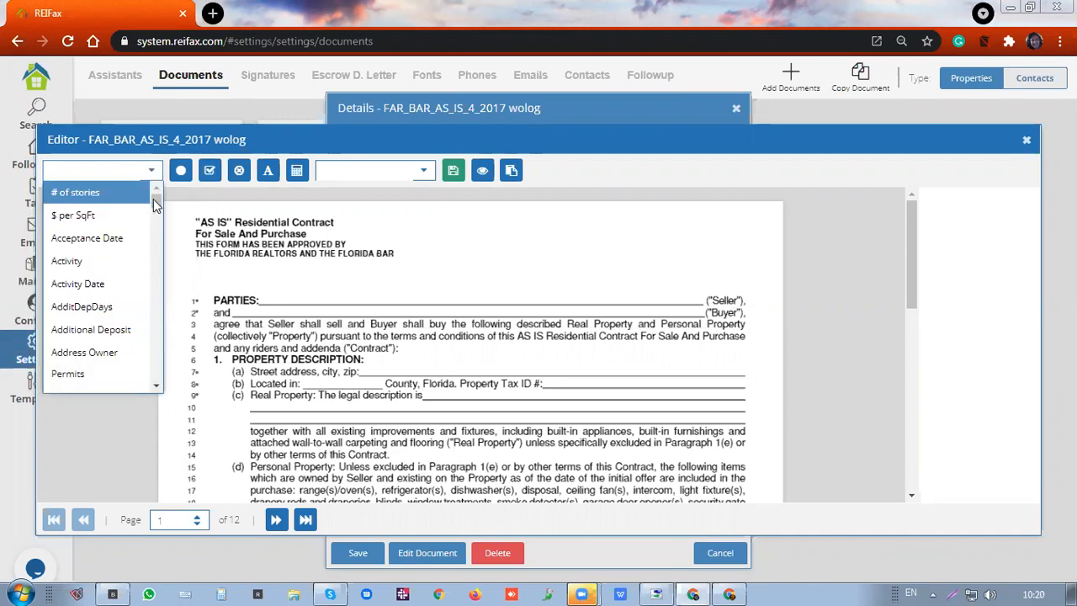
{"action": "left_click_drag", "start_coordinate": [156, 206], "coordinate": [157, 219]}
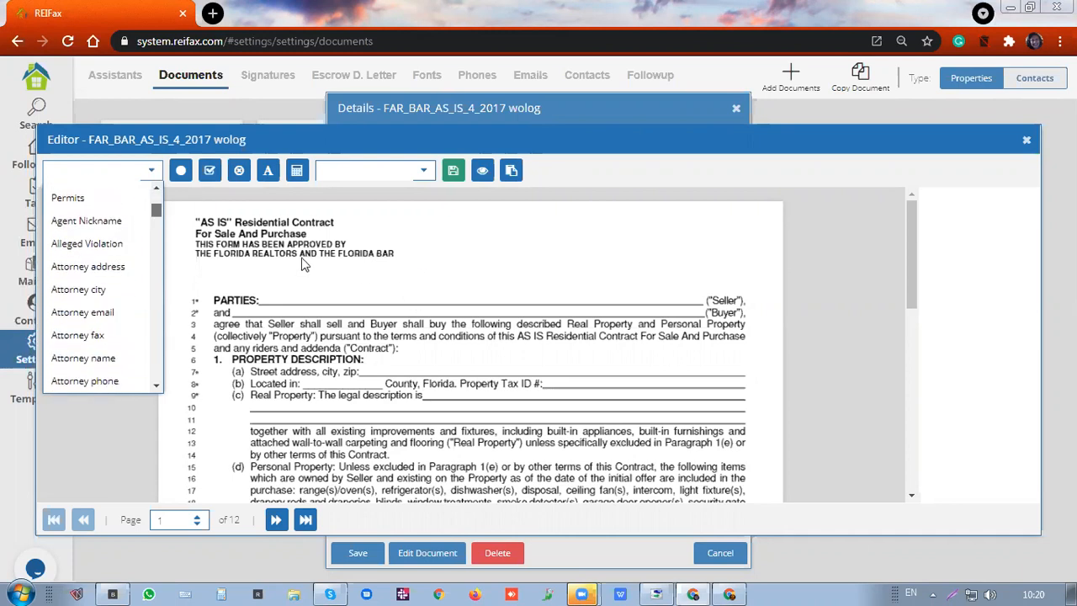
{"action": "left_click_drag", "start_coordinate": [153, 228], "coordinate": [179, 345]}
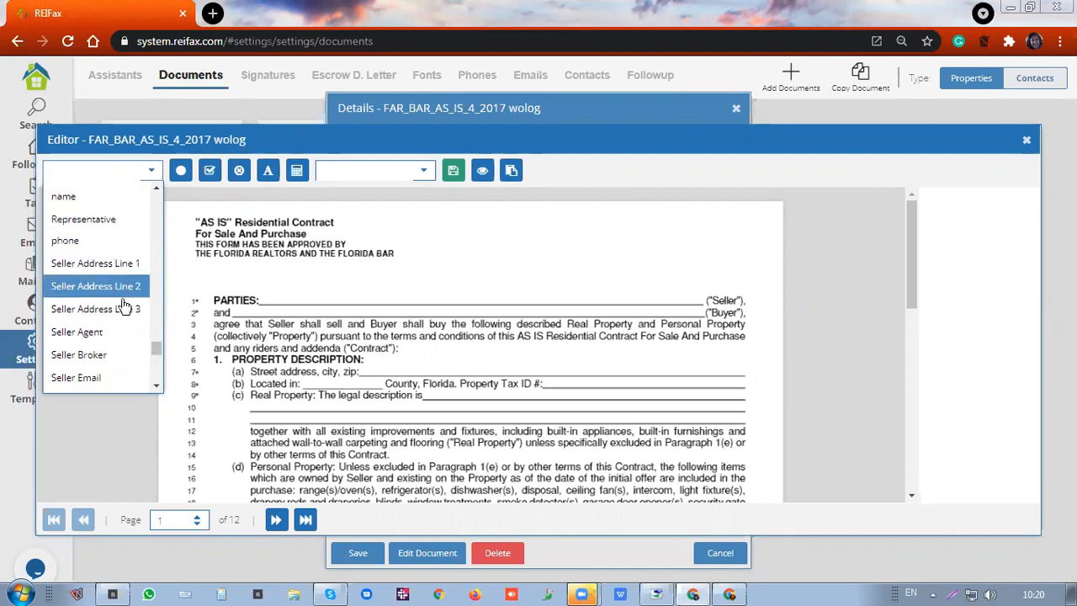
{"action": "scroll", "coordinate": [123, 312], "scroll_direction": "down", "scroll_amount": 1}
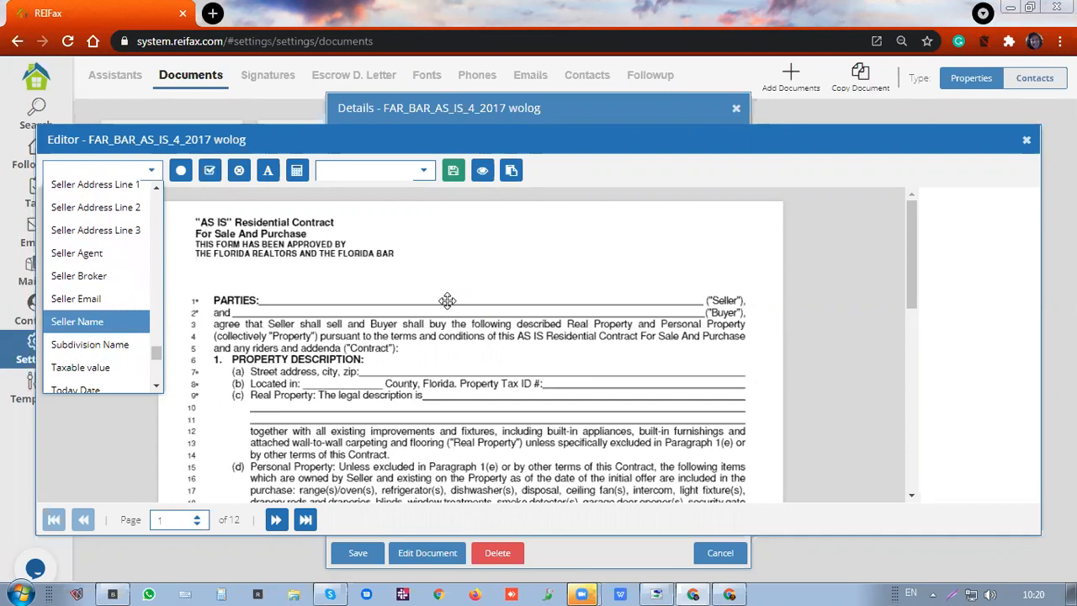
{"action": "left_click_drag", "start_coordinate": [447, 301], "coordinate": [328, 299]}
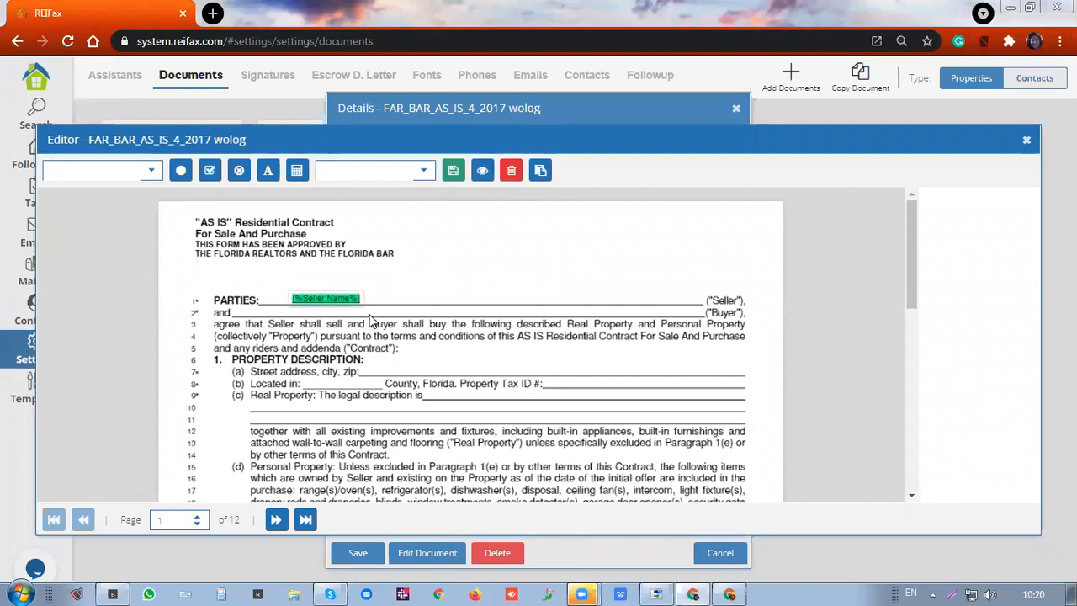
{"action": "left_click", "coordinate": [552, 315]}
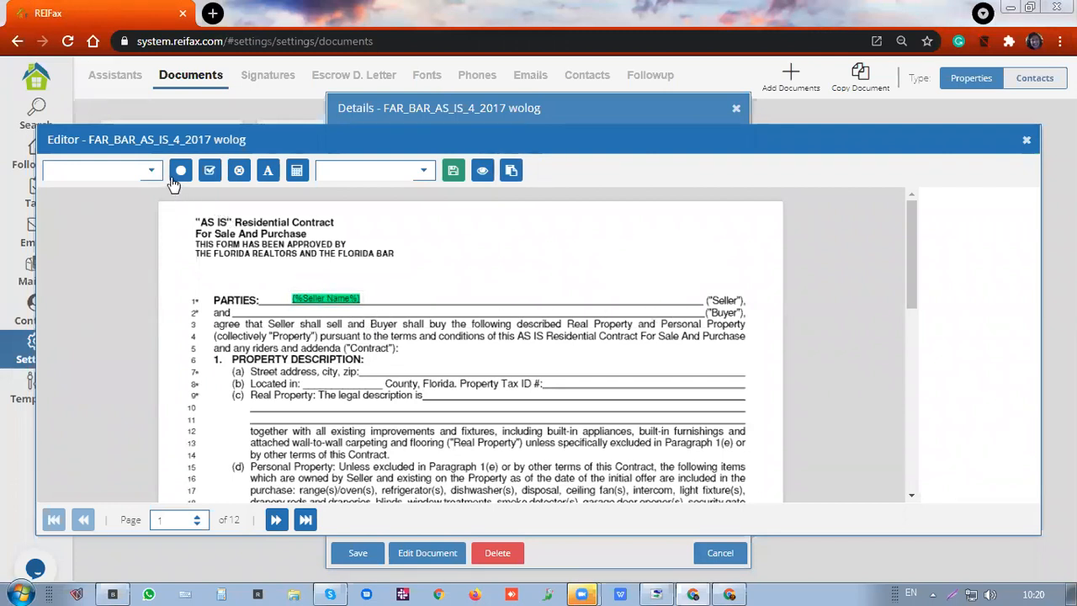
Place a Buyer Name field after 'and' on the PARTIES buyer line of page 1
{"action": "left_click", "coordinate": [139, 171]}
{"action": "scroll", "coordinate": [104, 231], "scroll_direction": "down", "scroll_amount": 5}
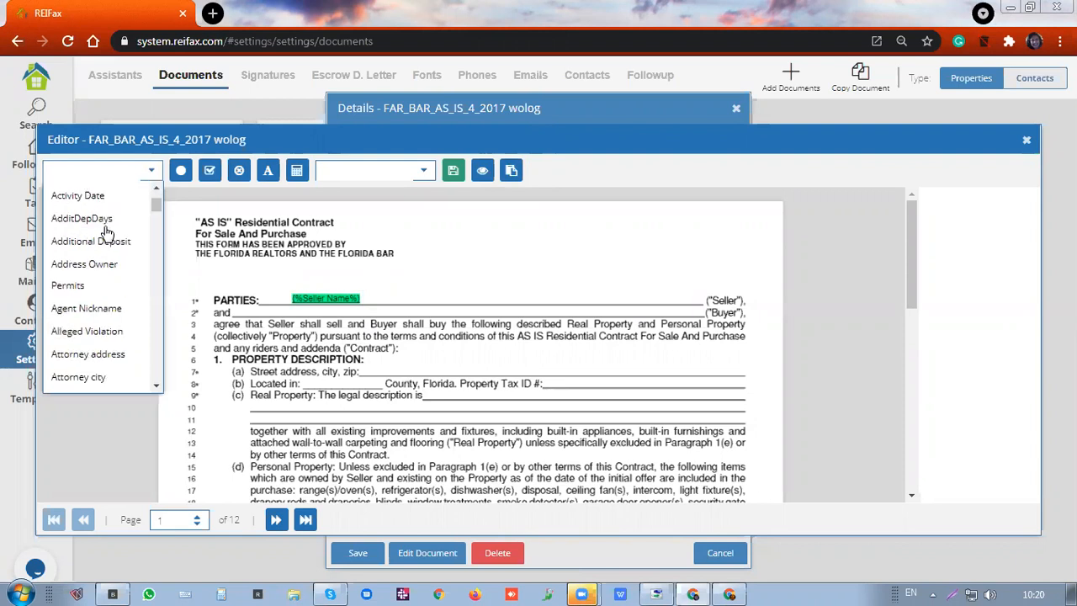
{"action": "scroll", "coordinate": [104, 236], "scroll_direction": "down", "scroll_amount": 5}
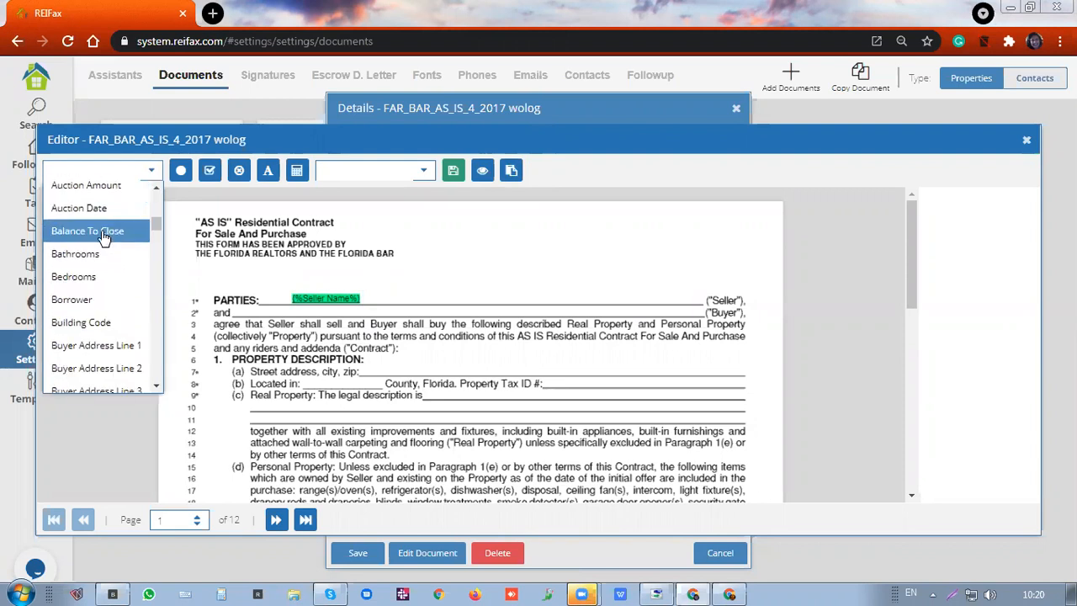
{"action": "left_click", "coordinate": [118, 302]}
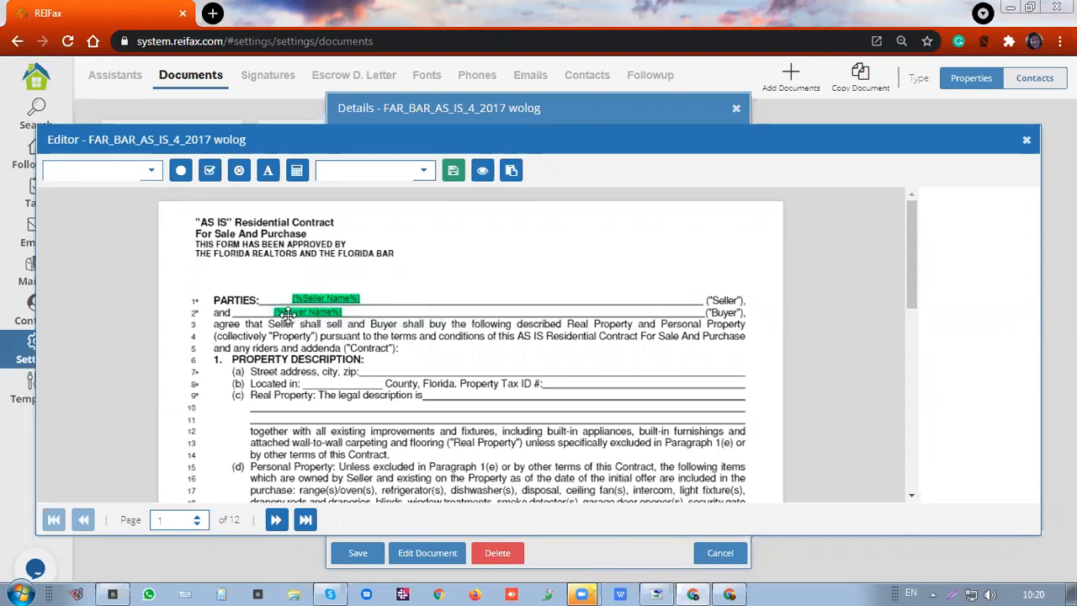
{"action": "left_click", "coordinate": [277, 314]}
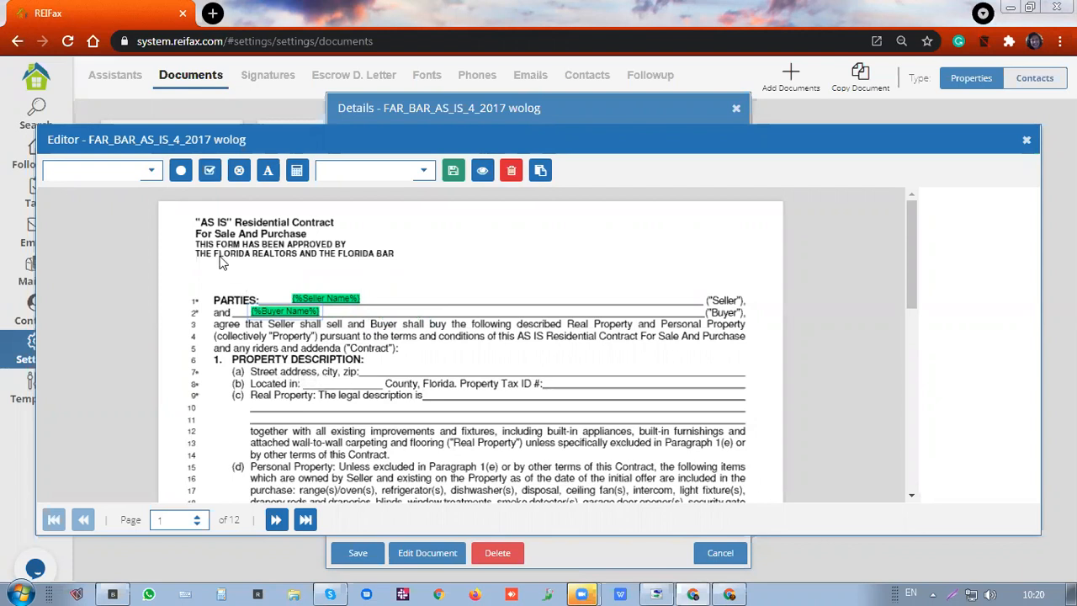
{"action": "left_click", "coordinate": [151, 171]}
{"action": "left_click_drag", "start_coordinate": [156, 204], "coordinate": [155, 207]}
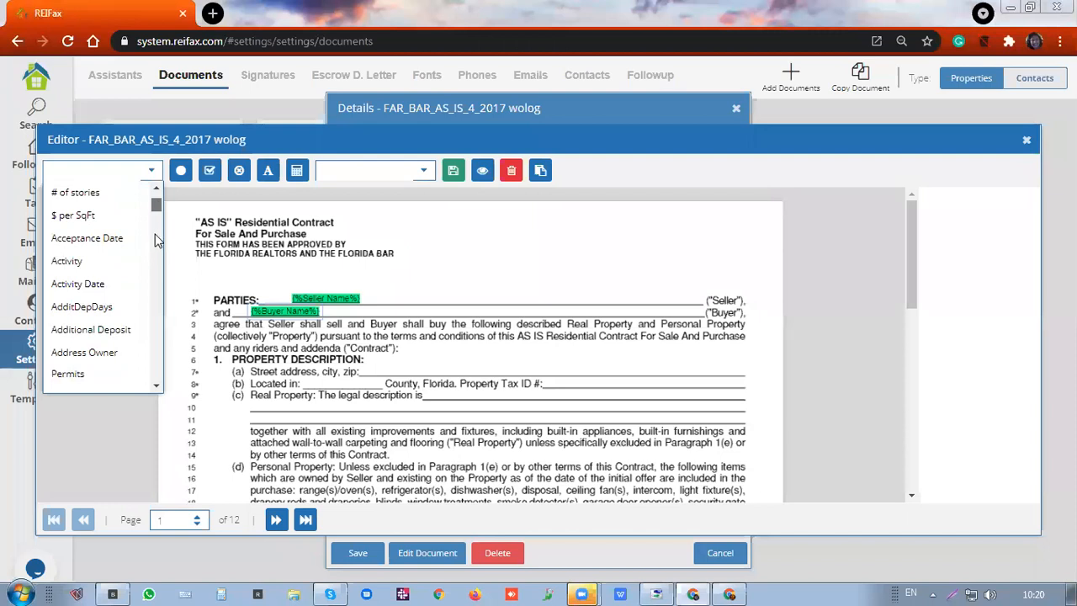
{"action": "left_click_drag", "start_coordinate": [155, 246], "coordinate": [150, 321]}
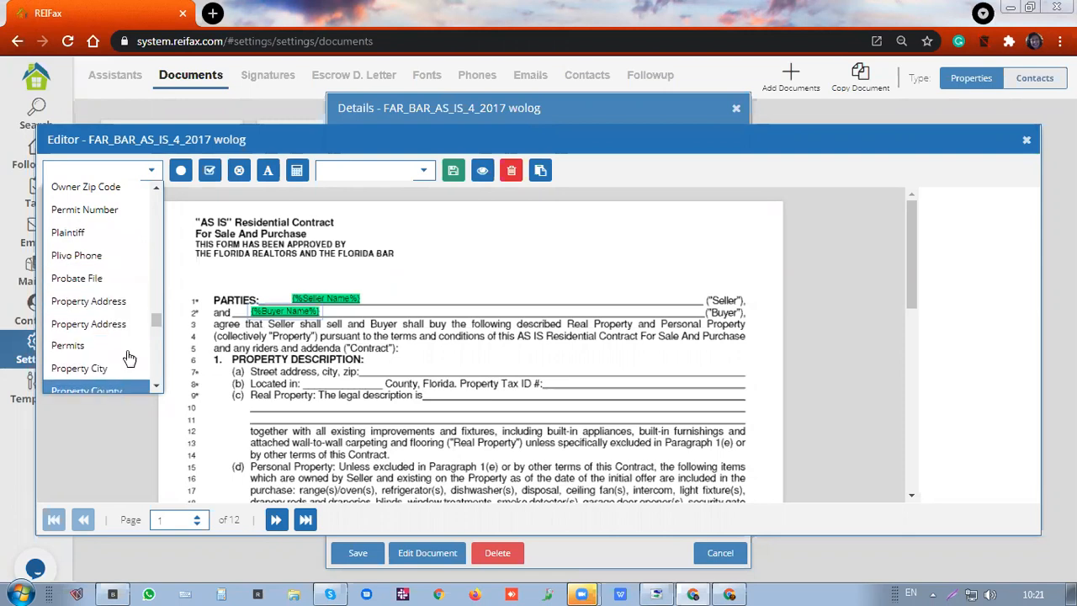
{"action": "scroll", "coordinate": [157, 321], "scroll_direction": "down", "scroll_amount": 2}
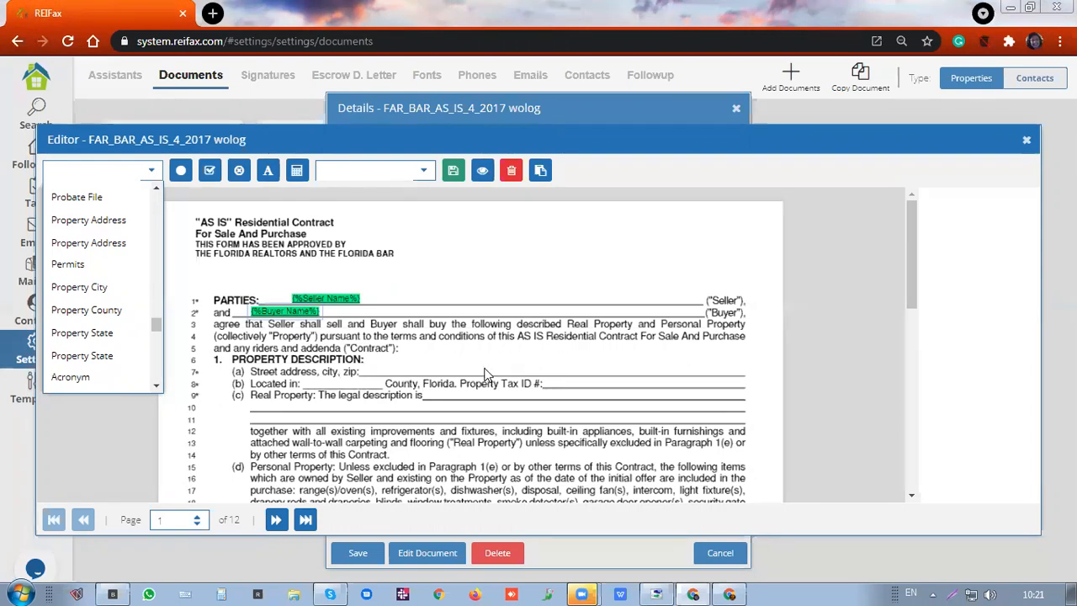
Start a new Add Text block containing the Property Address variable
{"action": "left_click", "coordinate": [268, 173]}
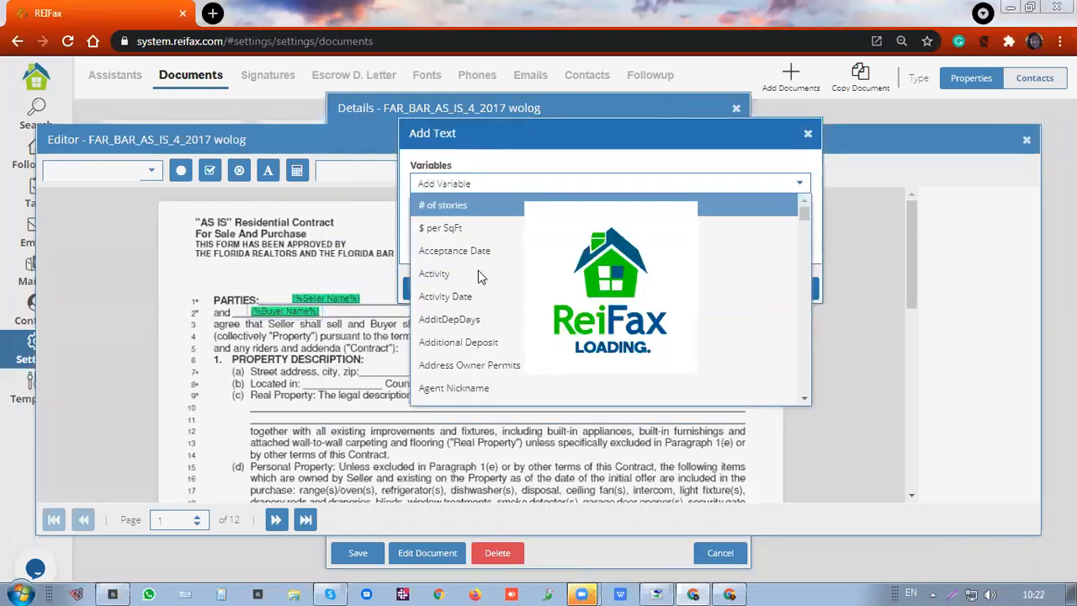
{"action": "scroll", "coordinate": [479, 274], "scroll_direction": "down", "scroll_amount": 10}
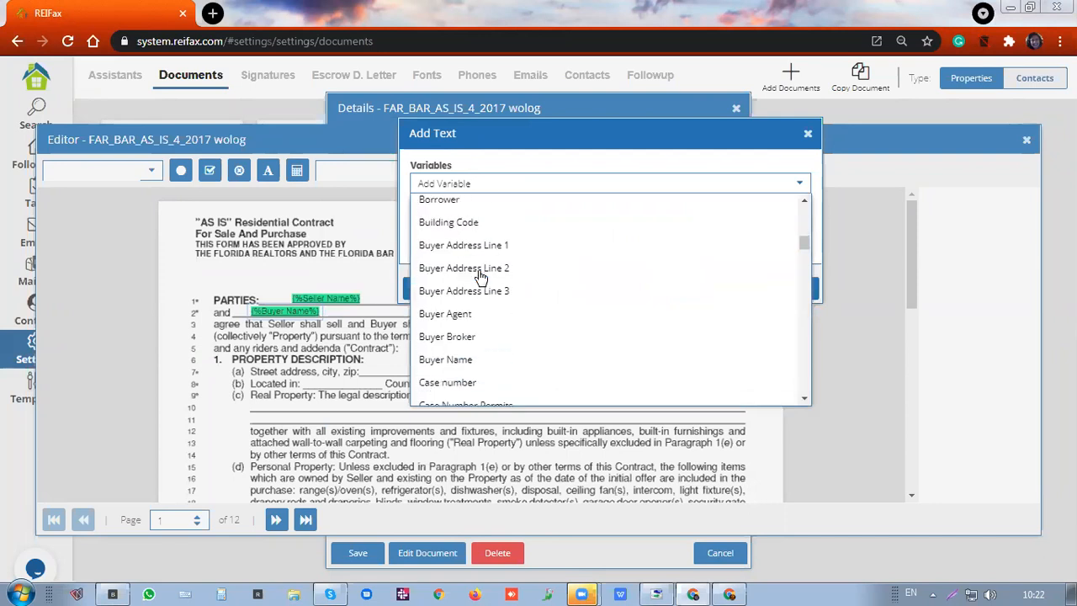
{"action": "scroll", "coordinate": [479, 275], "scroll_direction": "down", "scroll_amount": 10}
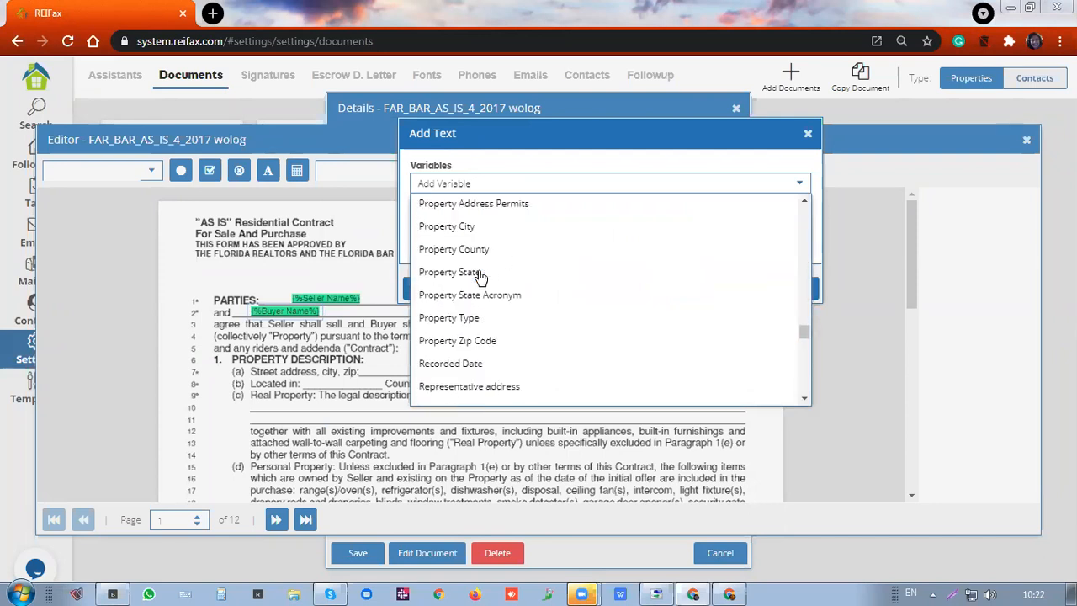
{"action": "scroll", "coordinate": [479, 274], "scroll_direction": "down", "scroll_amount": 5}
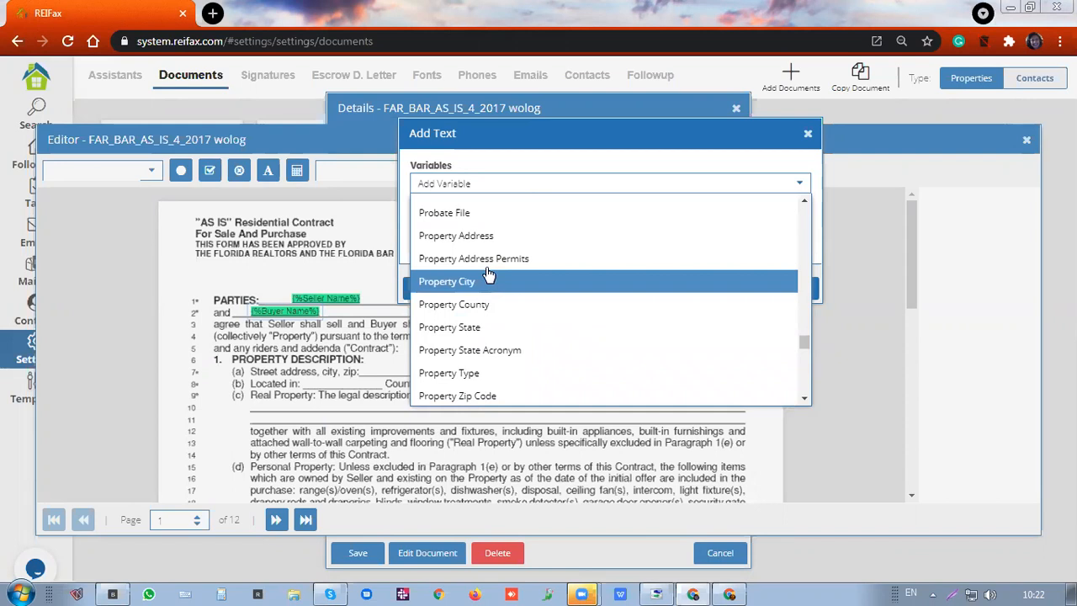
{"action": "left_click", "coordinate": [484, 237]}
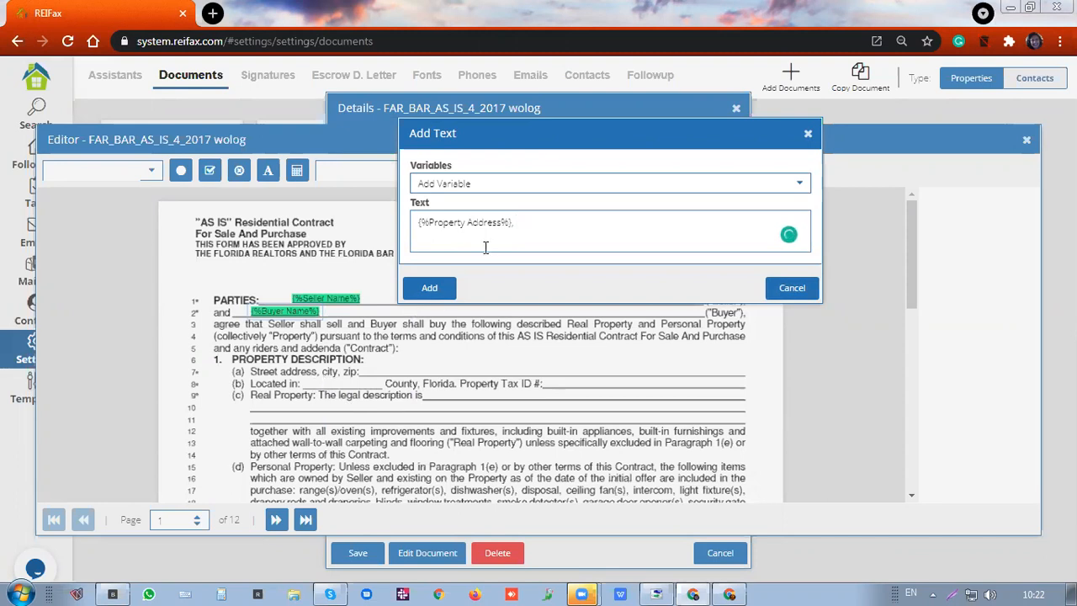
Append the Property City variable after a comma in the text
{"action": "left_click", "coordinate": [525, 184]}
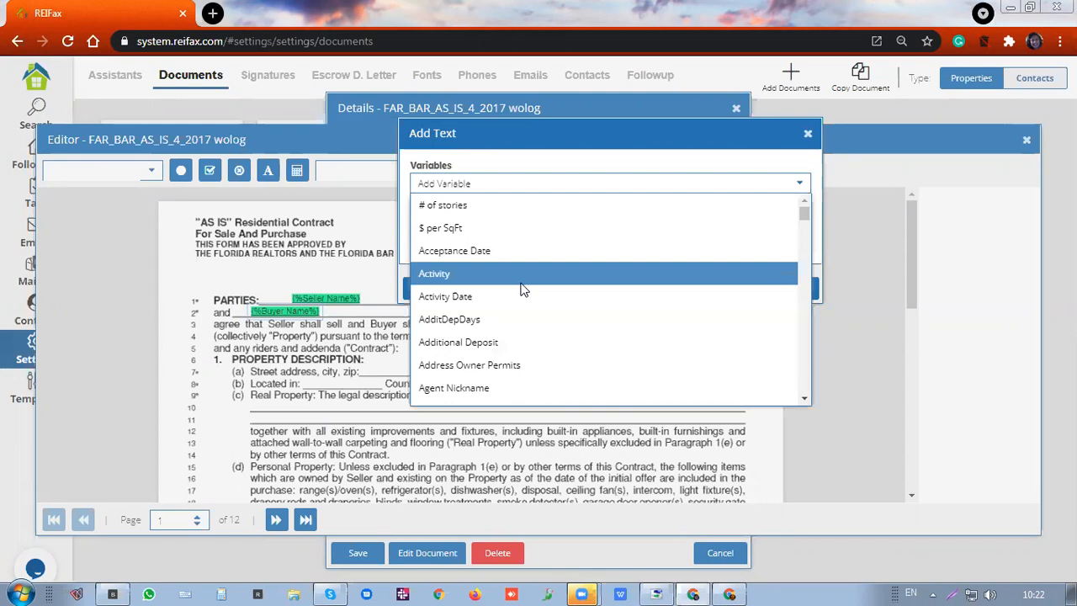
{"action": "scroll", "coordinate": [522, 289], "scroll_direction": "down", "scroll_amount": 1}
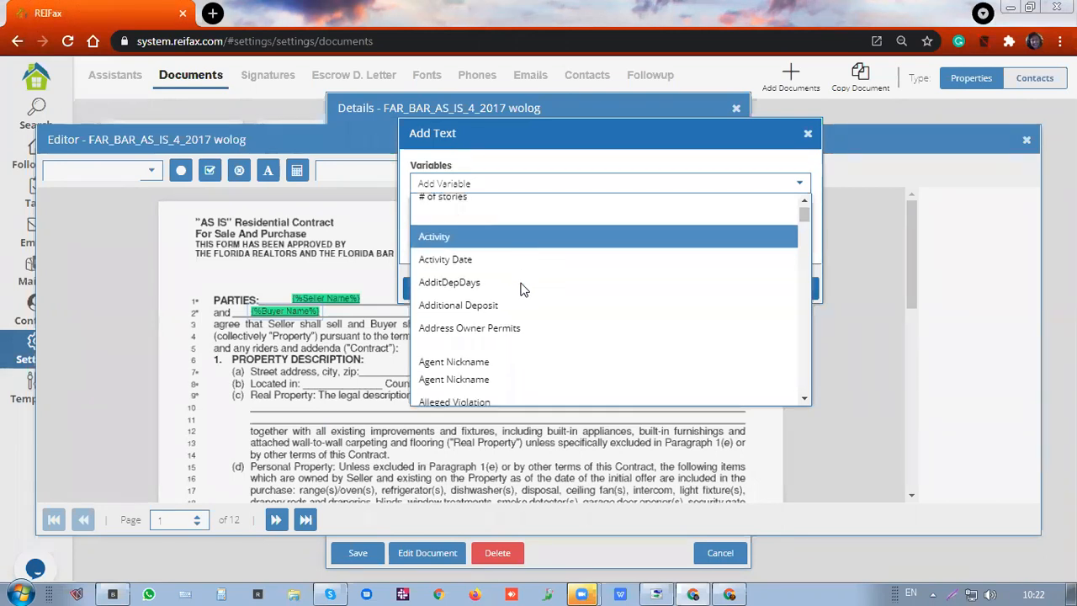
{"action": "scroll", "coordinate": [521, 289], "scroll_direction": "down", "scroll_amount": 6}
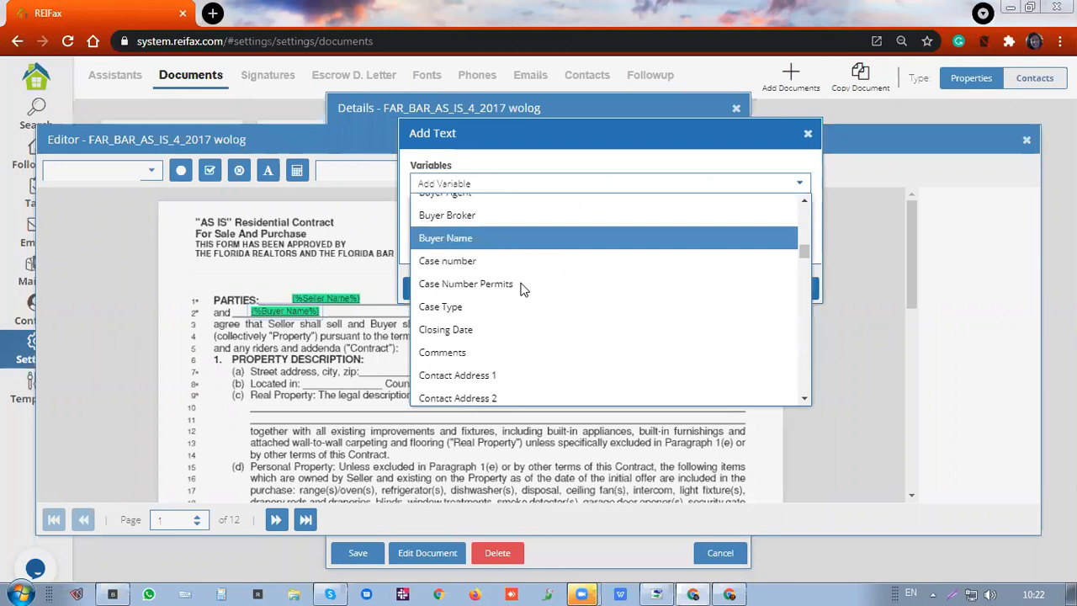
{"action": "scroll", "coordinate": [522, 289], "scroll_direction": "down", "scroll_amount": 8}
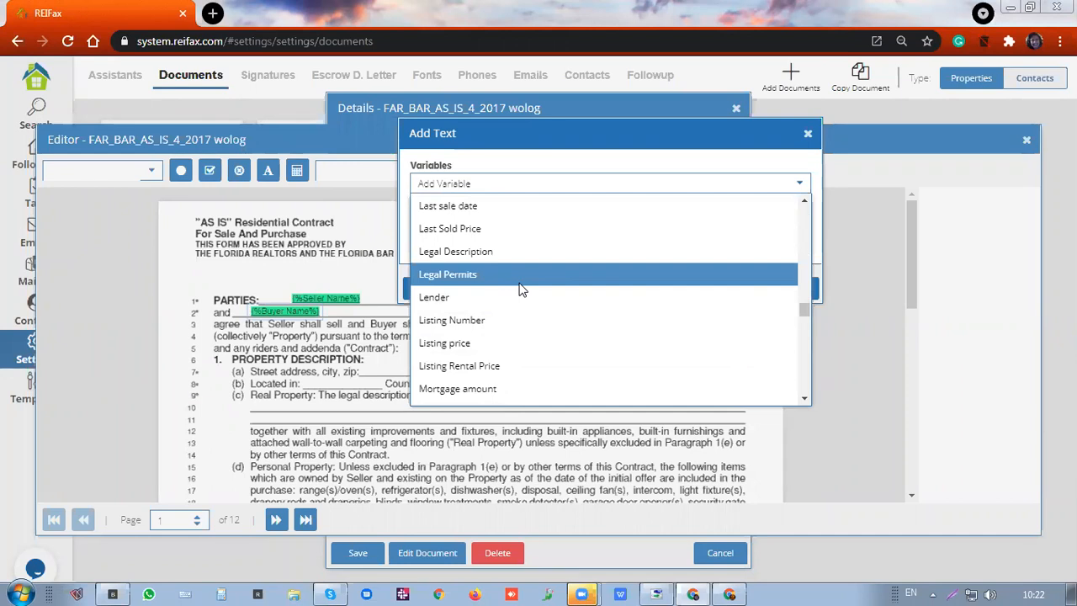
{"action": "scroll", "coordinate": [520, 289], "scroll_direction": "down", "scroll_amount": 2}
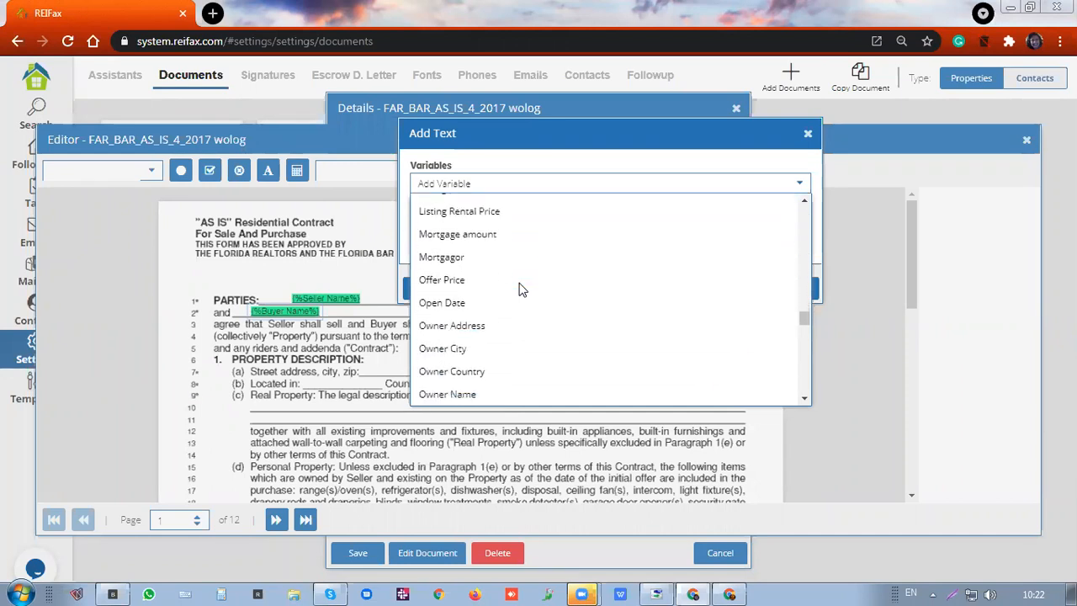
{"action": "scroll", "coordinate": [520, 290], "scroll_direction": "down", "scroll_amount": 1}
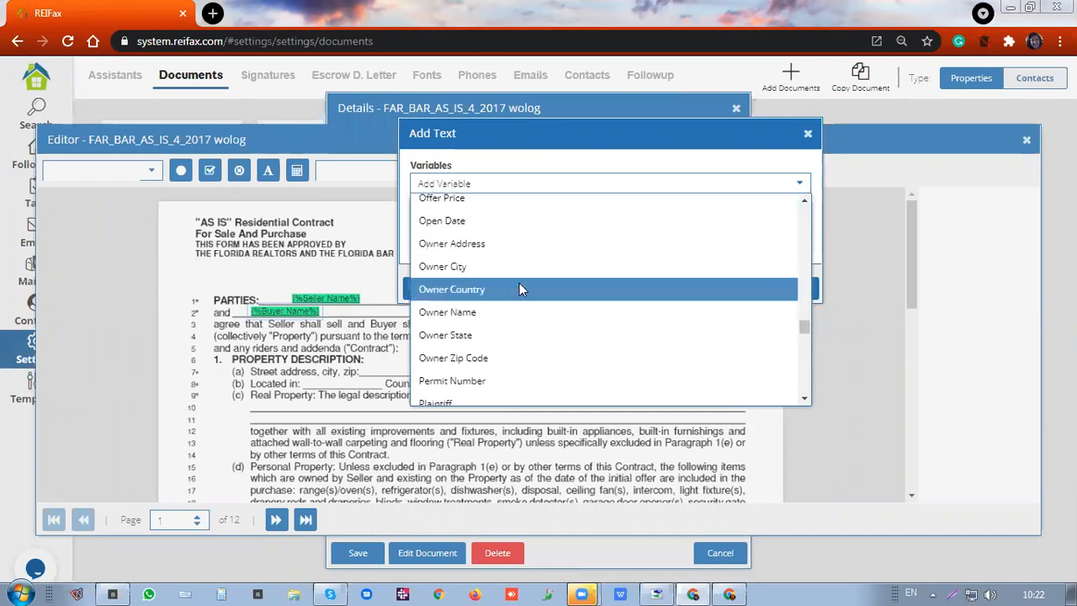
{"action": "scroll", "coordinate": [521, 289], "scroll_direction": "down", "scroll_amount": 1}
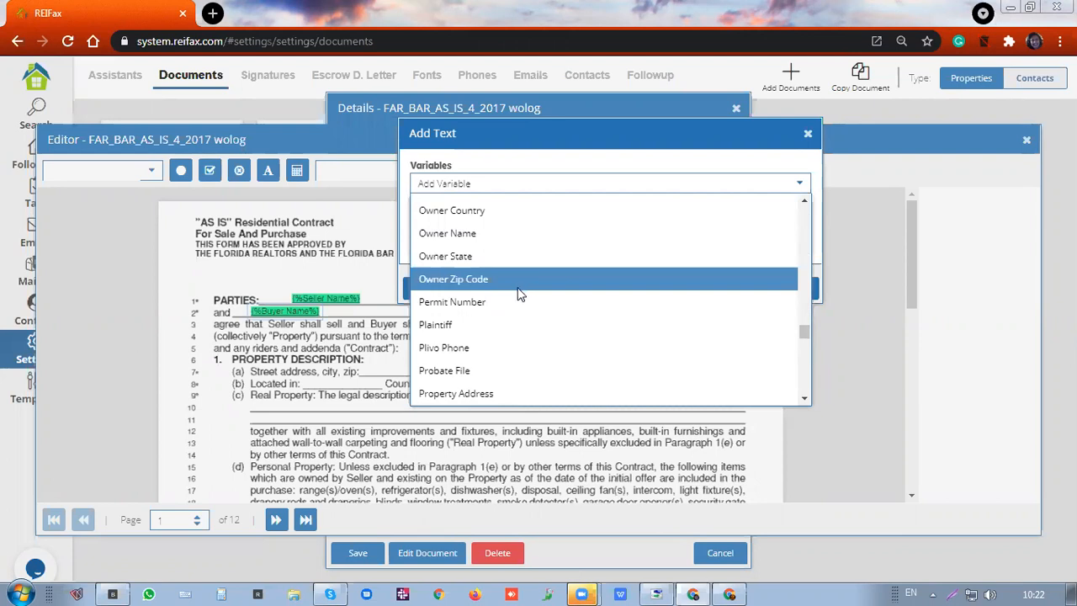
{"action": "scroll", "coordinate": [520, 289], "scroll_direction": "down", "scroll_amount": 1}
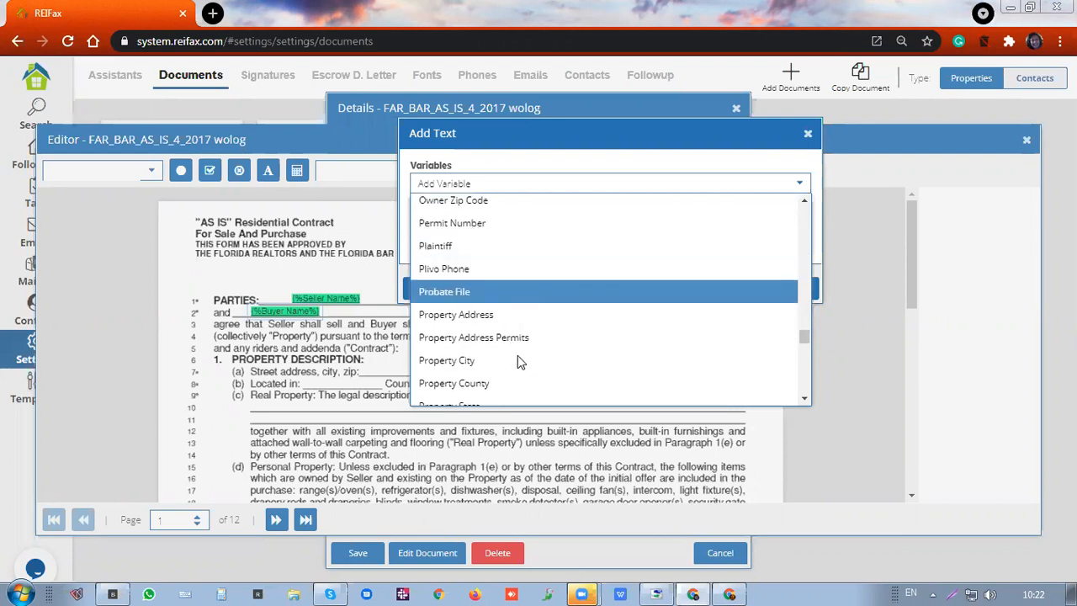
{"action": "left_click", "coordinate": [515, 360]}
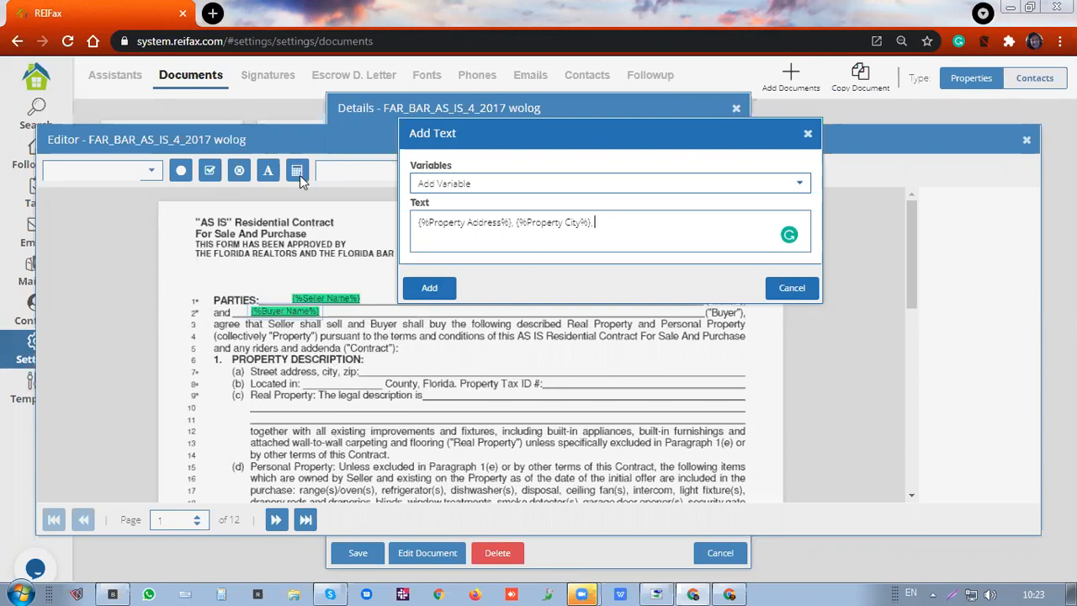
Append the Property Zip Code variable, add the text block, and move it toward Property Description
{"action": "left_click", "coordinate": [443, 182]}
{"action": "scroll", "coordinate": [455, 242], "scroll_direction": "down", "scroll_amount": 1}
{"action": "scroll", "coordinate": [455, 244], "scroll_direction": "down", "scroll_amount": 10}
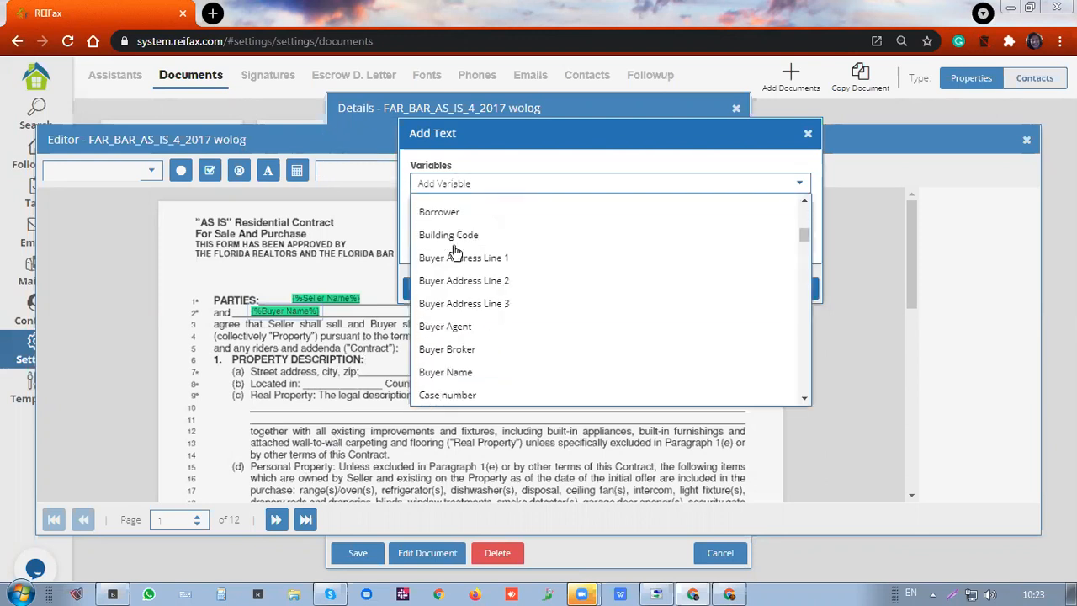
{"action": "scroll", "coordinate": [456, 252], "scroll_direction": "down", "scroll_amount": 1}
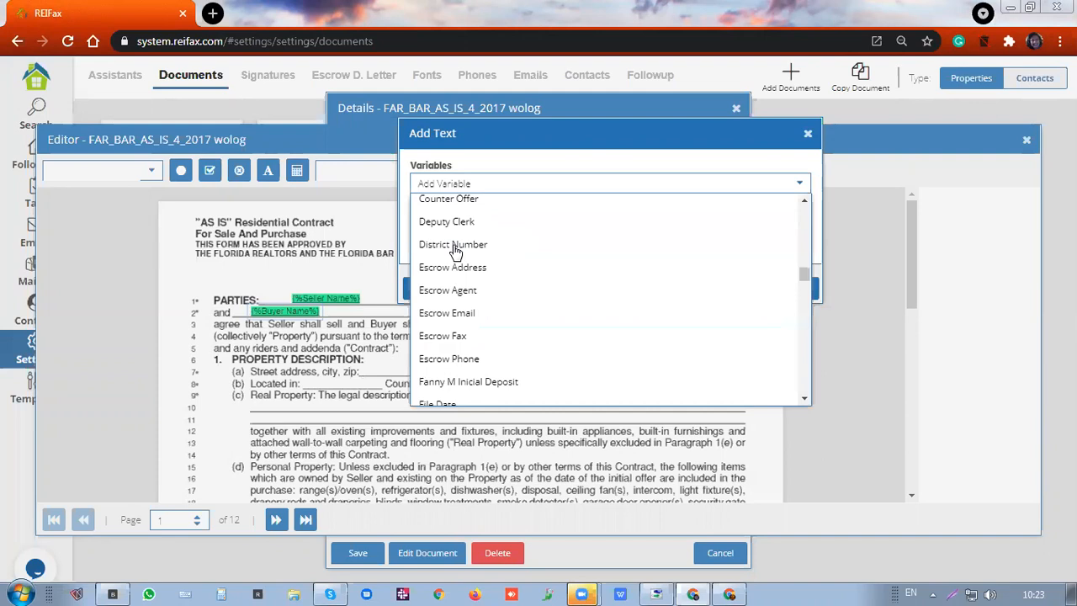
{"action": "scroll", "coordinate": [455, 252], "scroll_direction": "down", "scroll_amount": 5}
{"action": "scroll", "coordinate": [454, 251], "scroll_direction": "down", "scroll_amount": 5}
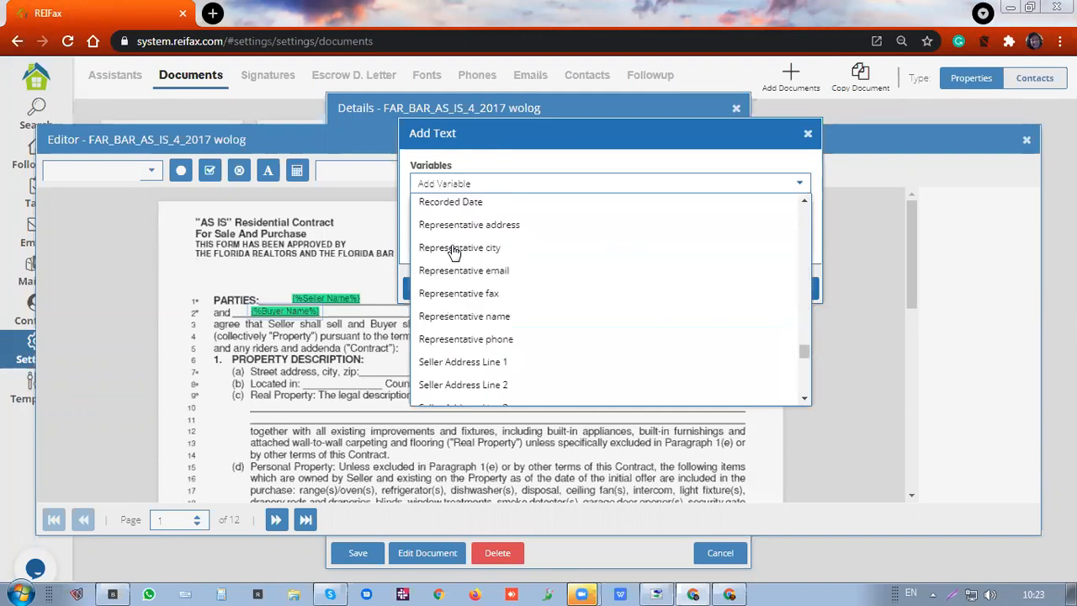
{"action": "scroll", "coordinate": [454, 251], "scroll_direction": "down", "scroll_amount": 5}
{"action": "scroll", "coordinate": [452, 214], "scroll_direction": "up", "scroll_amount": 7}
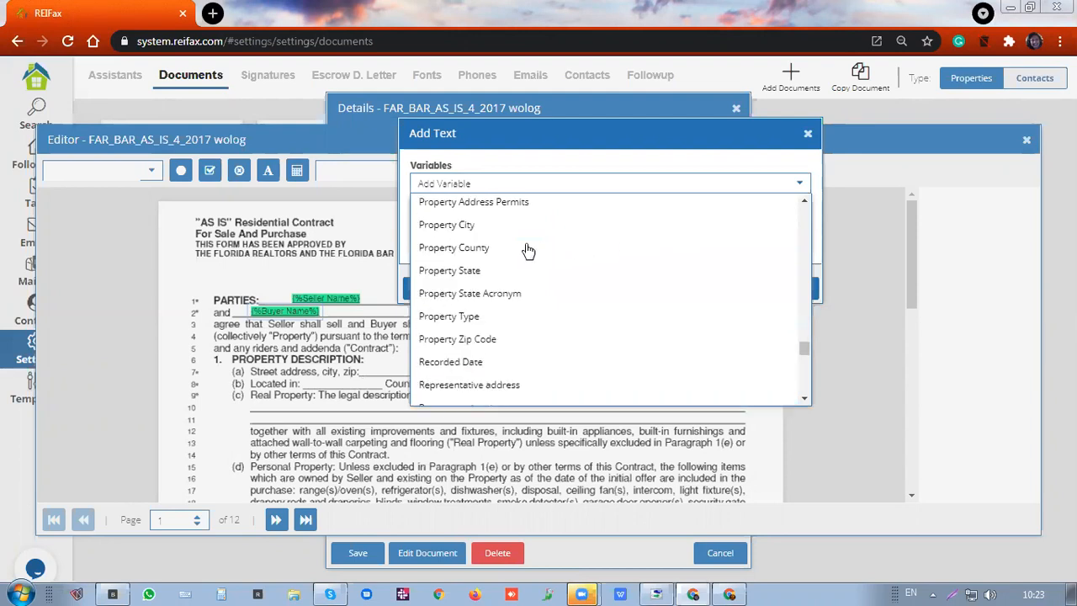
{"action": "left_click", "coordinate": [451, 245]}
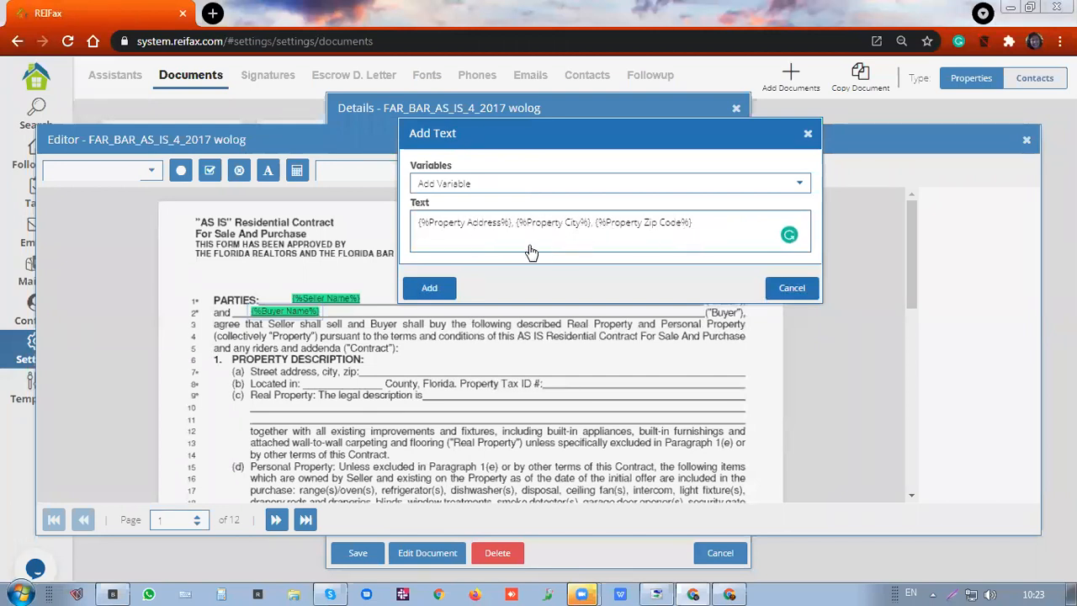
{"action": "left_click", "coordinate": [432, 289]}
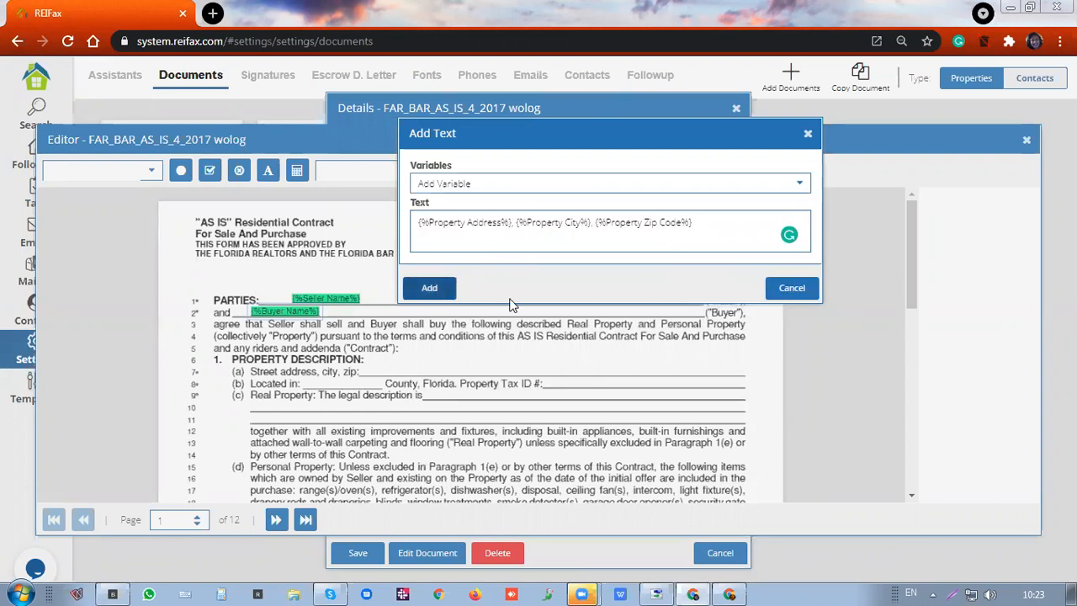
{"action": "left_click_drag", "start_coordinate": [539, 324], "coordinate": [513, 363]}
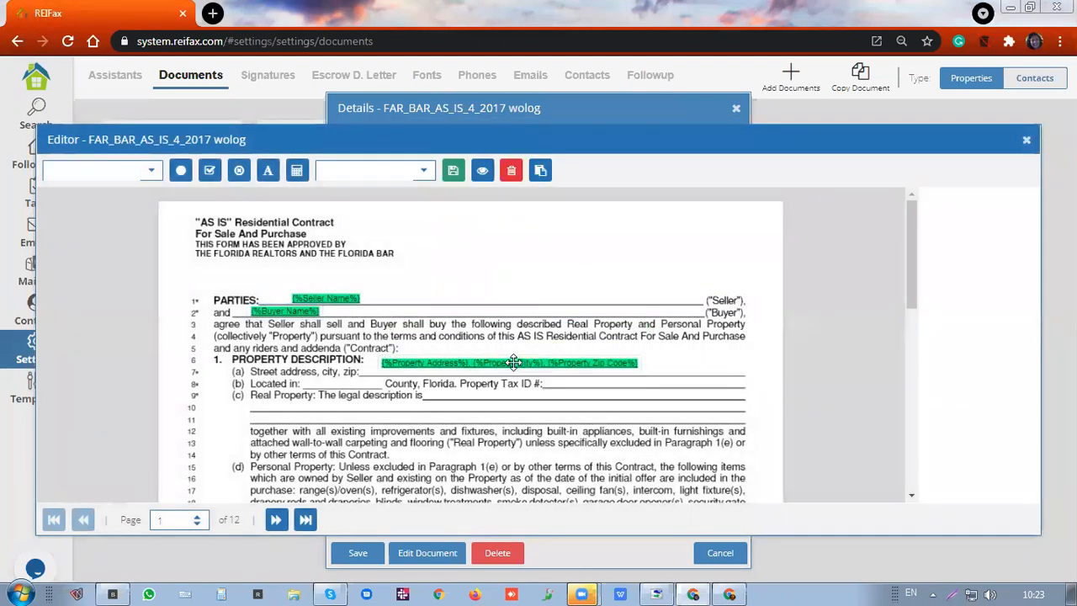
Drop the address text block onto line 7's 'Street address, city, zip' blank
{"action": "left_click_drag", "start_coordinate": [514, 363], "coordinate": [507, 367]}
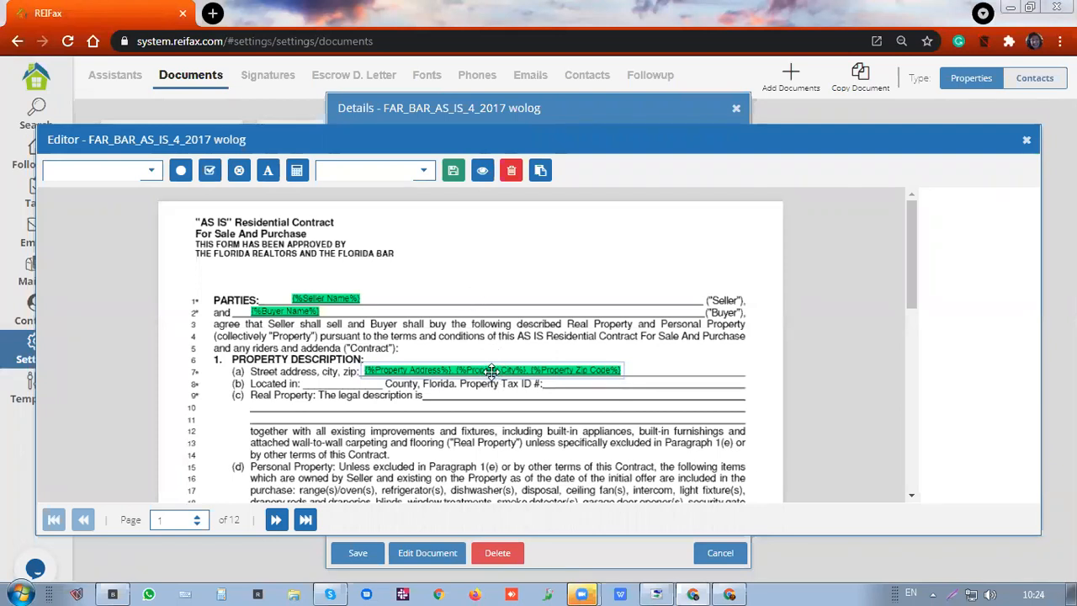
Delete the property address, Buyer Name and Seller Name fields from page 1, then move ahead to page 12
{"action": "left_click", "coordinate": [512, 173]}
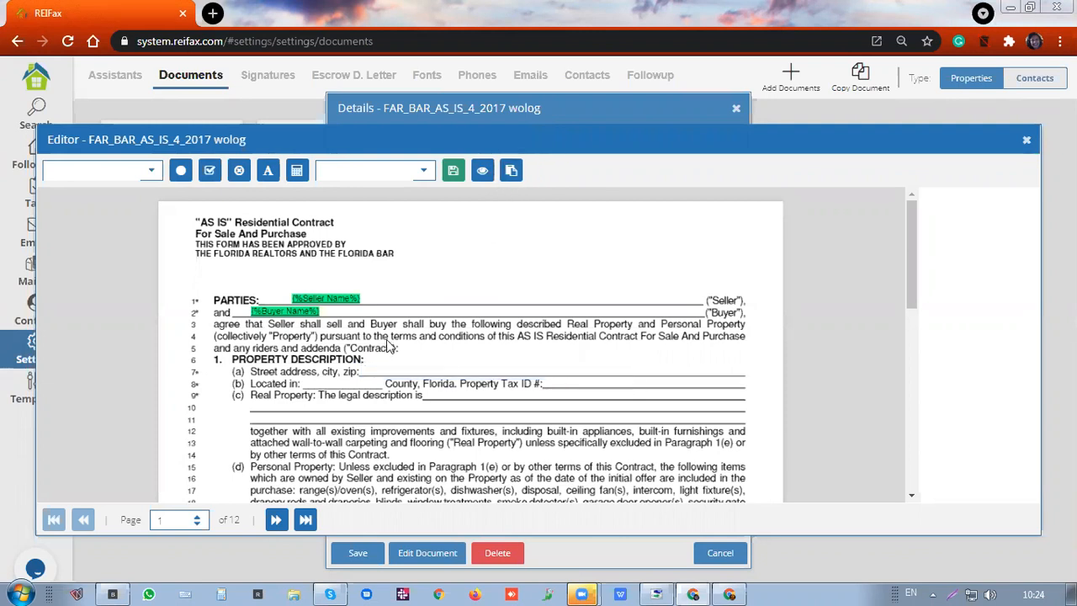
{"action": "left_click", "coordinate": [300, 312]}
{"action": "left_click", "coordinate": [510, 171]}
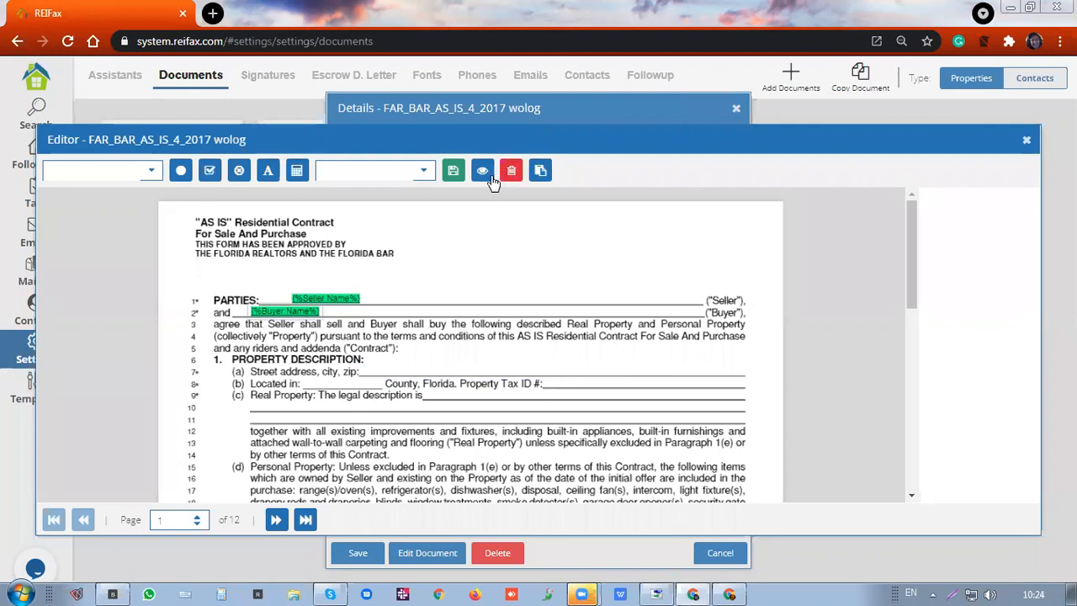
{"action": "left_click", "coordinate": [318, 298]}
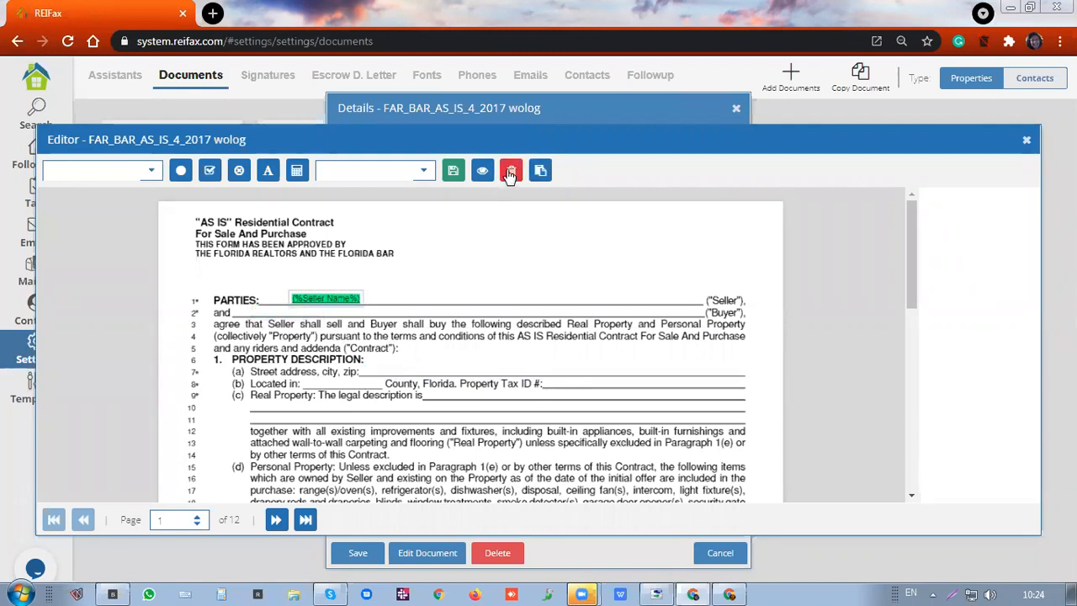
{"action": "left_click", "coordinate": [510, 172]}
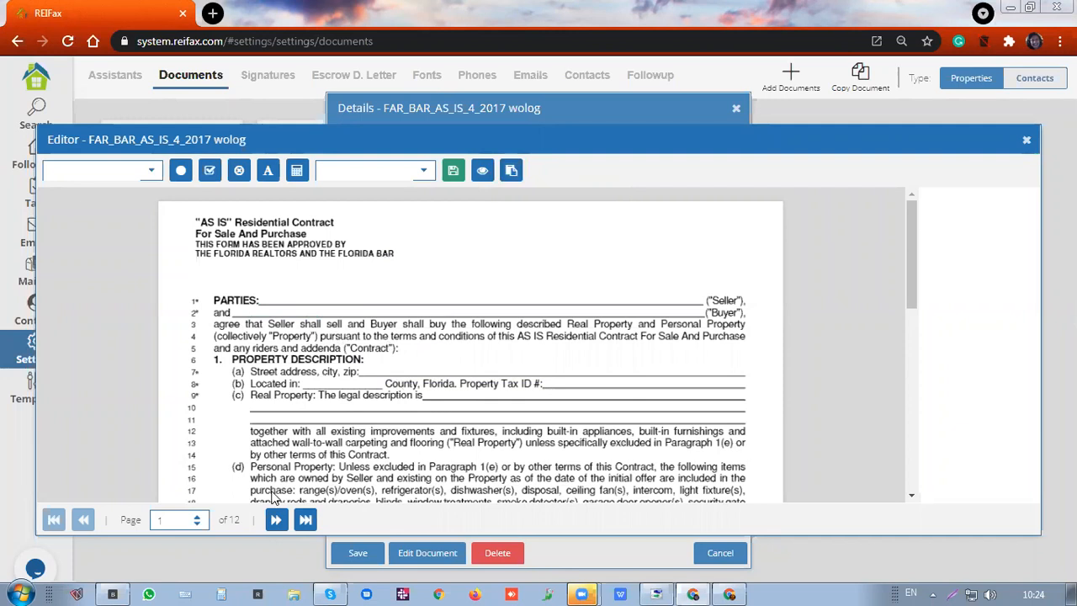
{"action": "left_click", "coordinate": [274, 520]}
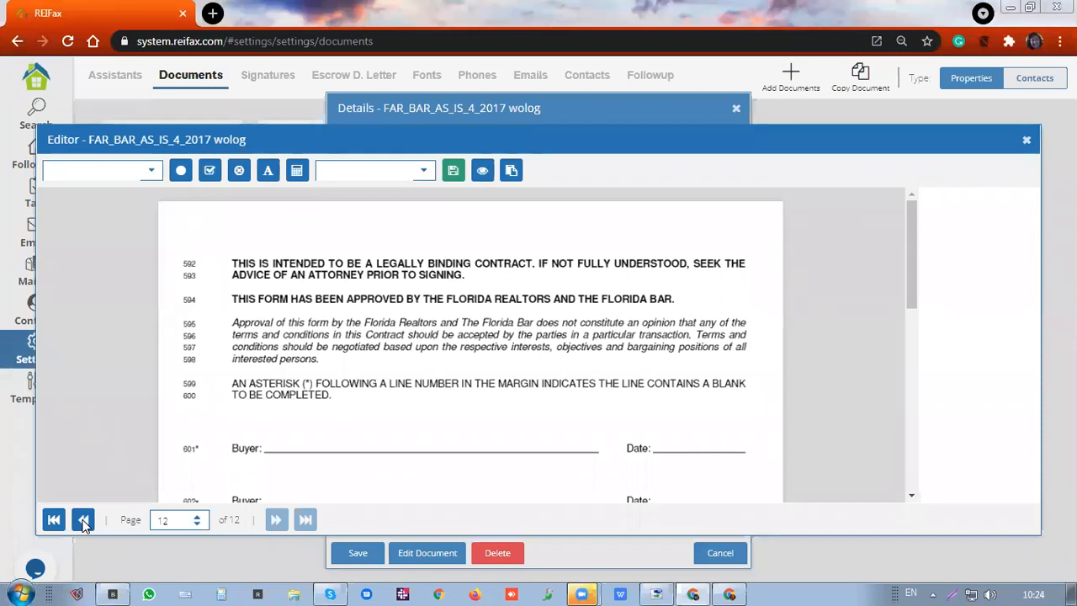
Return to page 11 and check the P. Lead Paint Disclosure (Pre-1978) addendum box
{"action": "left_click", "coordinate": [84, 520]}
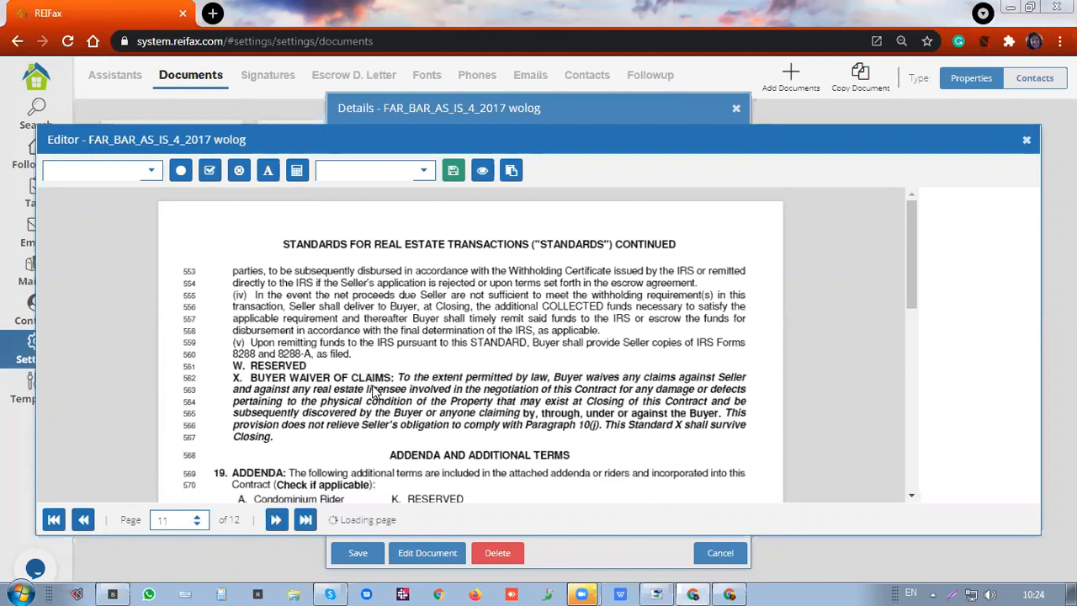
{"action": "scroll", "coordinate": [376, 393], "scroll_direction": "down", "scroll_amount": 5}
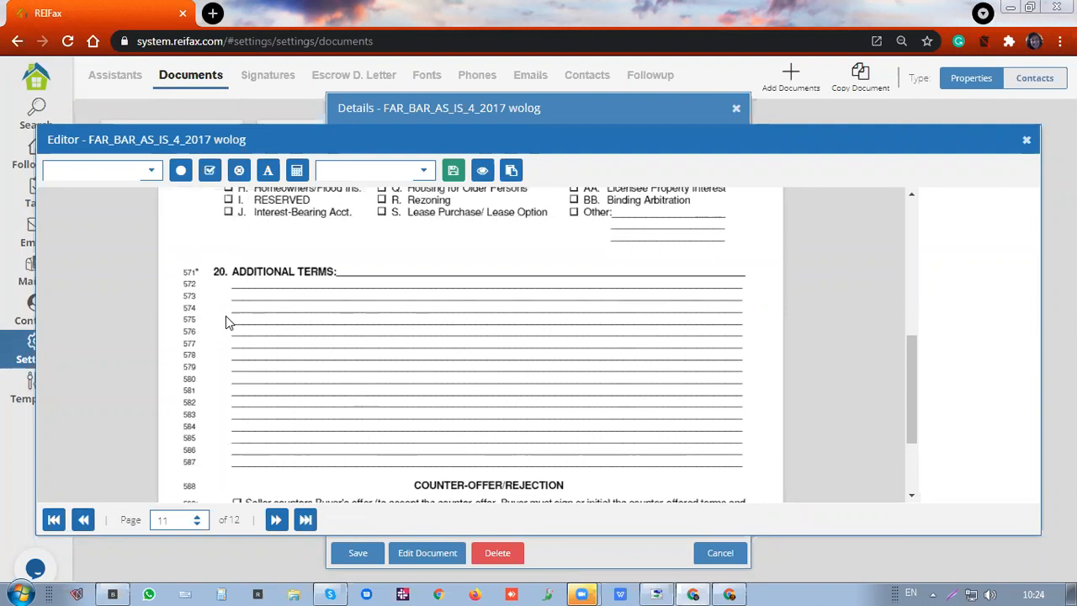
{"action": "scroll", "coordinate": [225, 318], "scroll_direction": "up", "scroll_amount": 4}
{"action": "scroll", "coordinate": [225, 322], "scroll_direction": "up", "scroll_amount": 1}
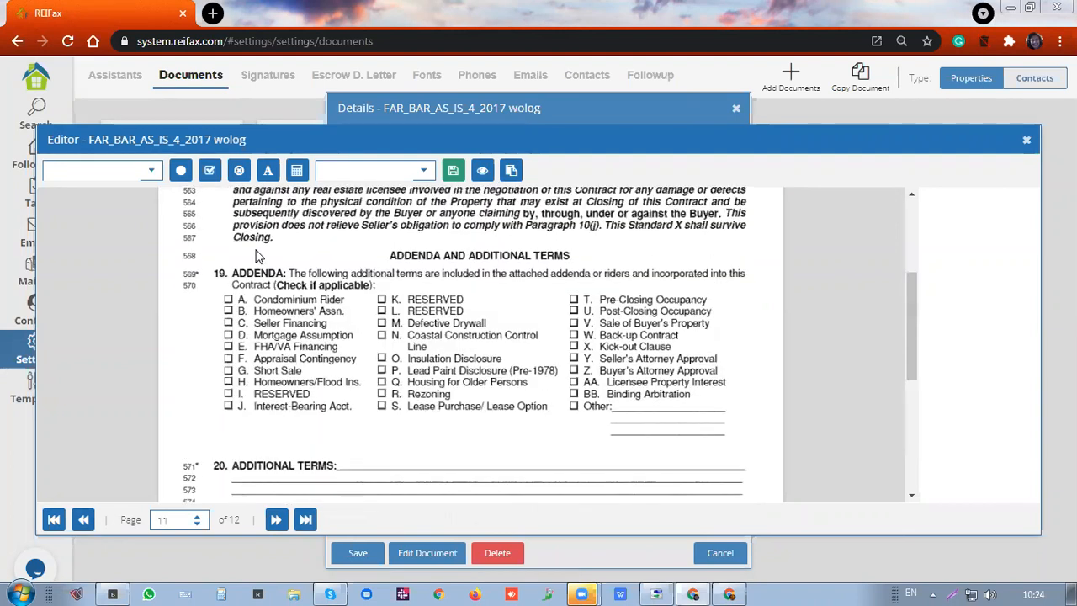
{"action": "scroll", "coordinate": [258, 257], "scroll_direction": "up", "scroll_amount": 1}
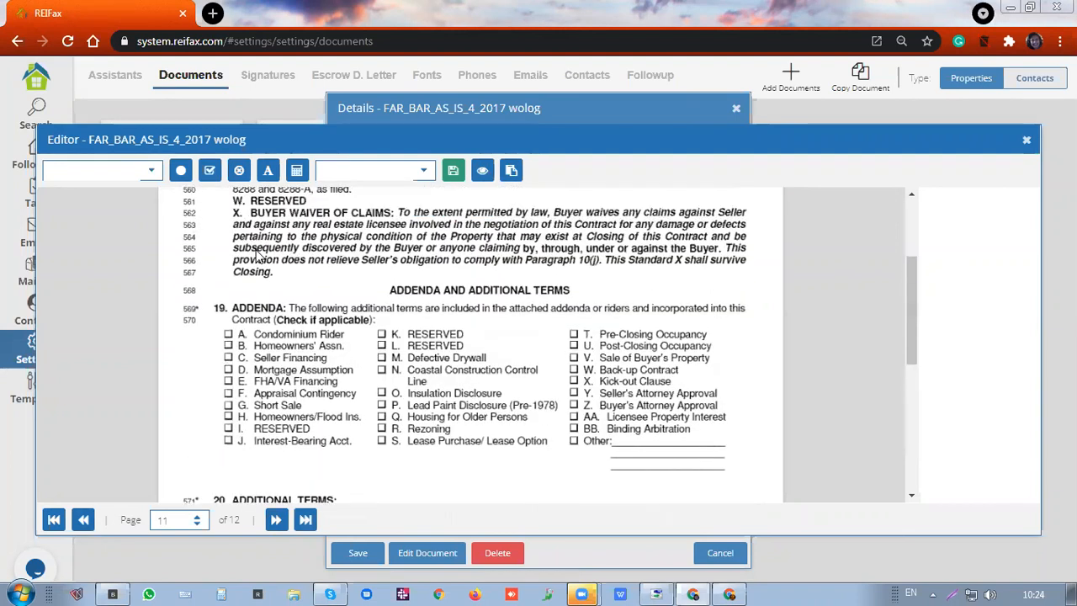
{"action": "scroll", "coordinate": [261, 257], "scroll_direction": "up", "scroll_amount": 1}
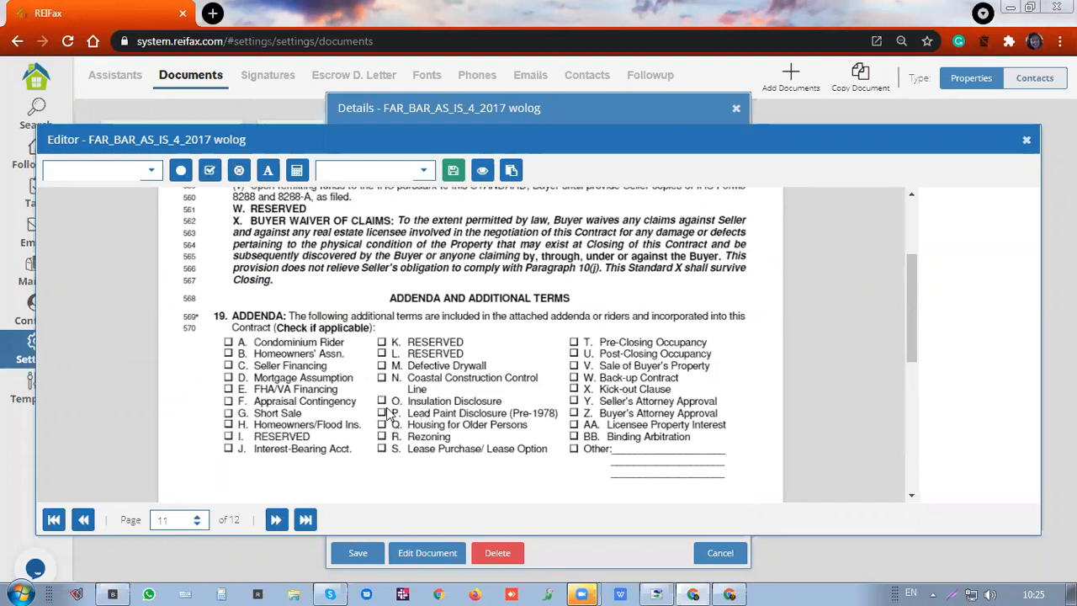
{"action": "left_click", "coordinate": [383, 413]}
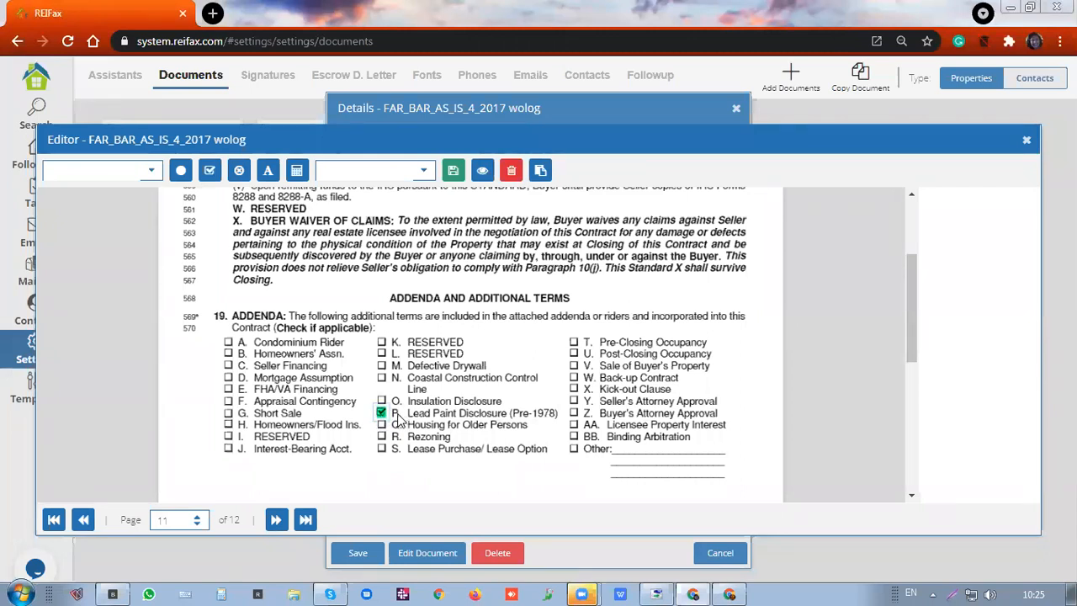
{"action": "scroll", "coordinate": [399, 418], "scroll_direction": "down", "scroll_amount": 1}
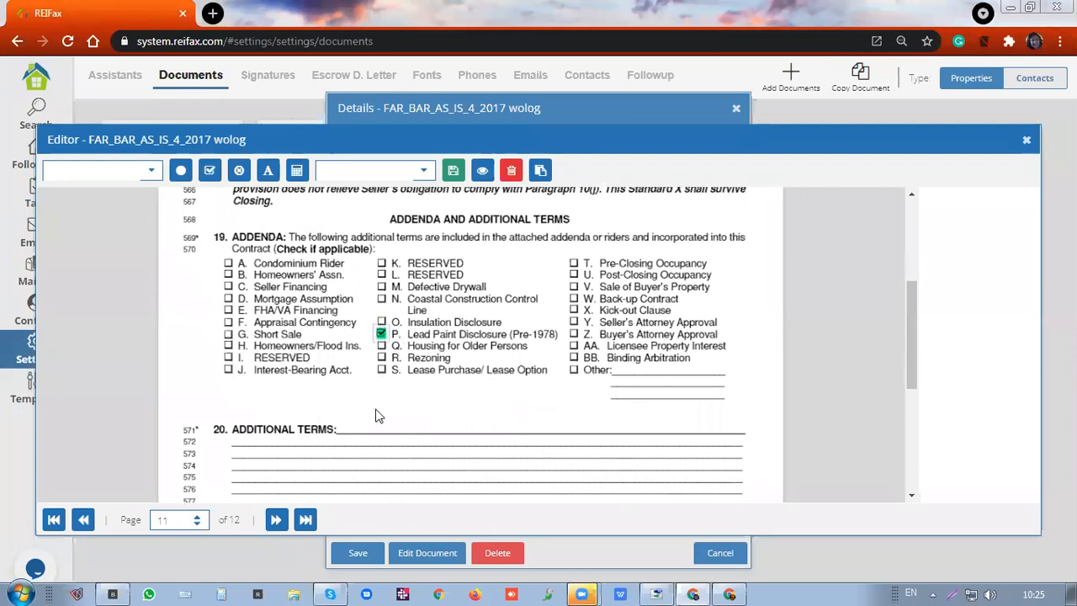
{"action": "scroll", "coordinate": [352, 318], "scroll_direction": "down", "scroll_amount": 1}
{"action": "scroll", "coordinate": [352, 312], "scroll_direction": "down", "scroll_amount": 1}
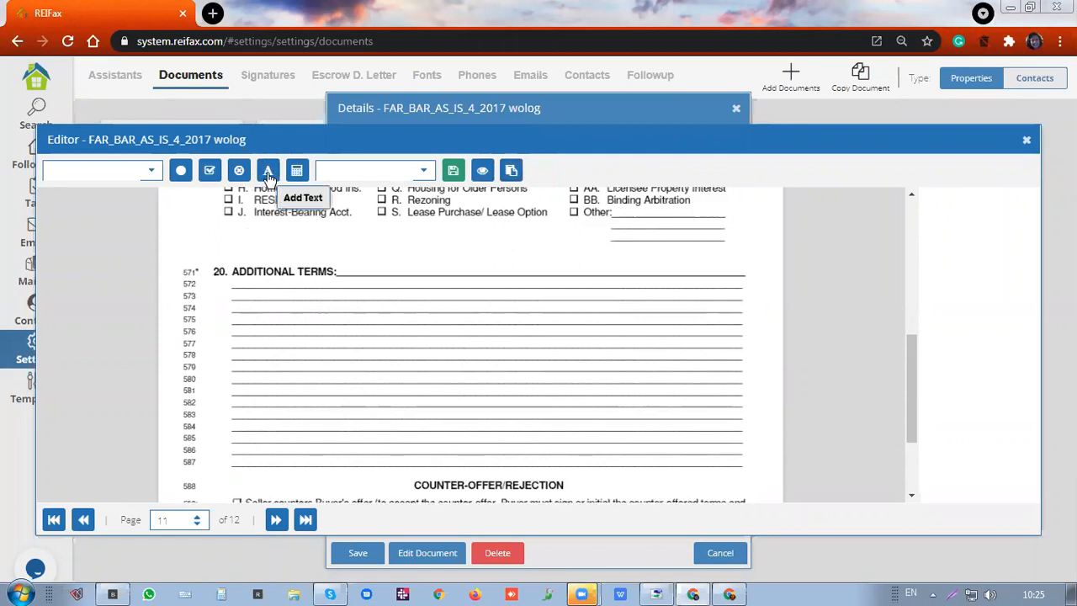
Add a text block 'Closing Agent will be {%Escrow Agent%}' on line 572 under Additional Terms
{"action": "left_click", "coordinate": [367, 301]}
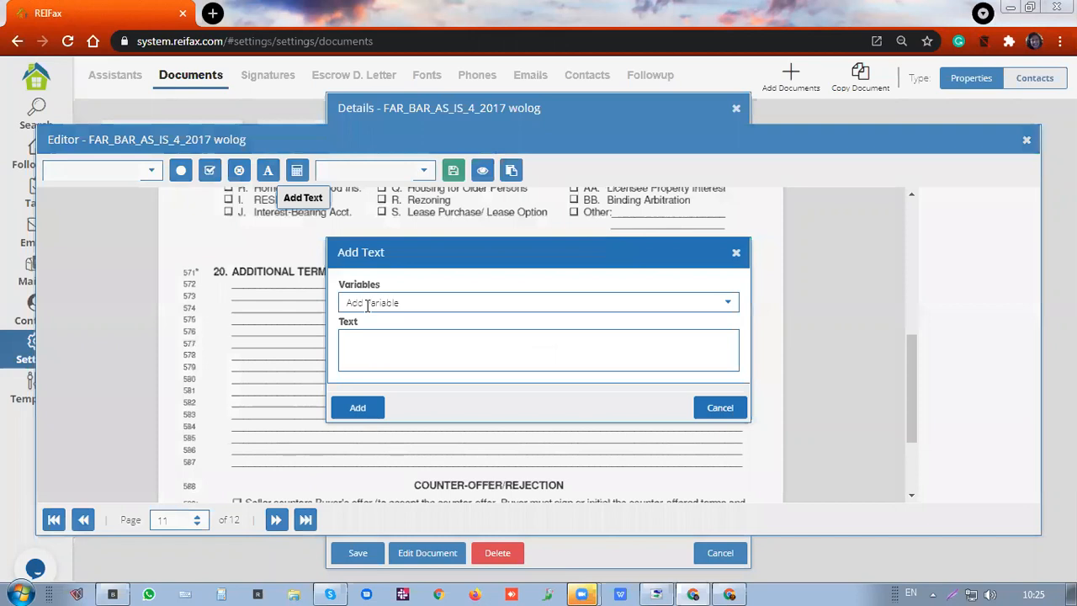
{"action": "left_click", "coordinate": [372, 339]}
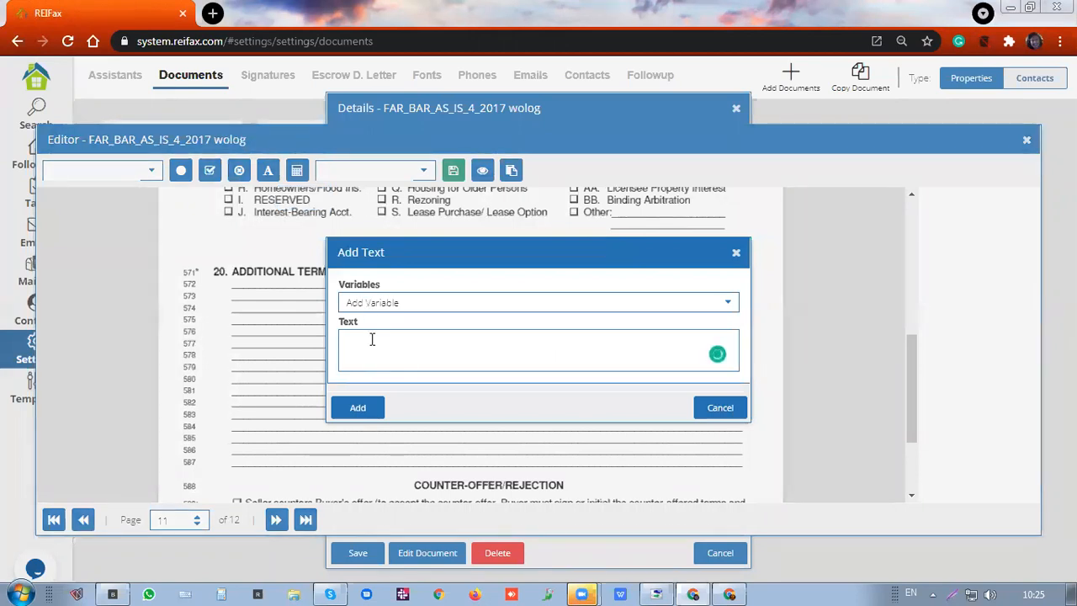
{"action": "type", "text": "Closing Agent will be"}
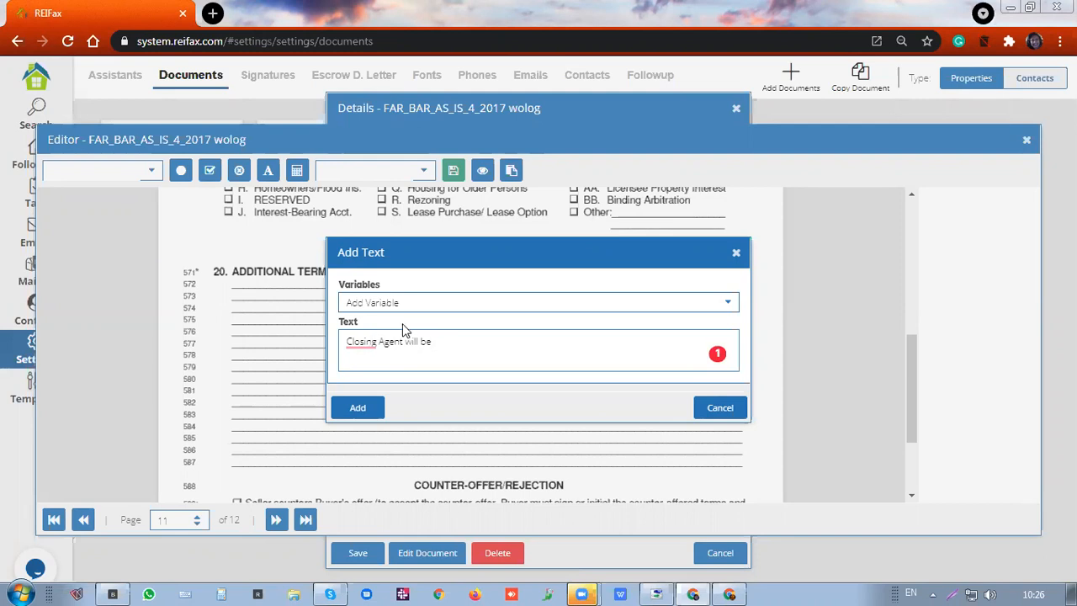
{"action": "left_click", "coordinate": [417, 303]}
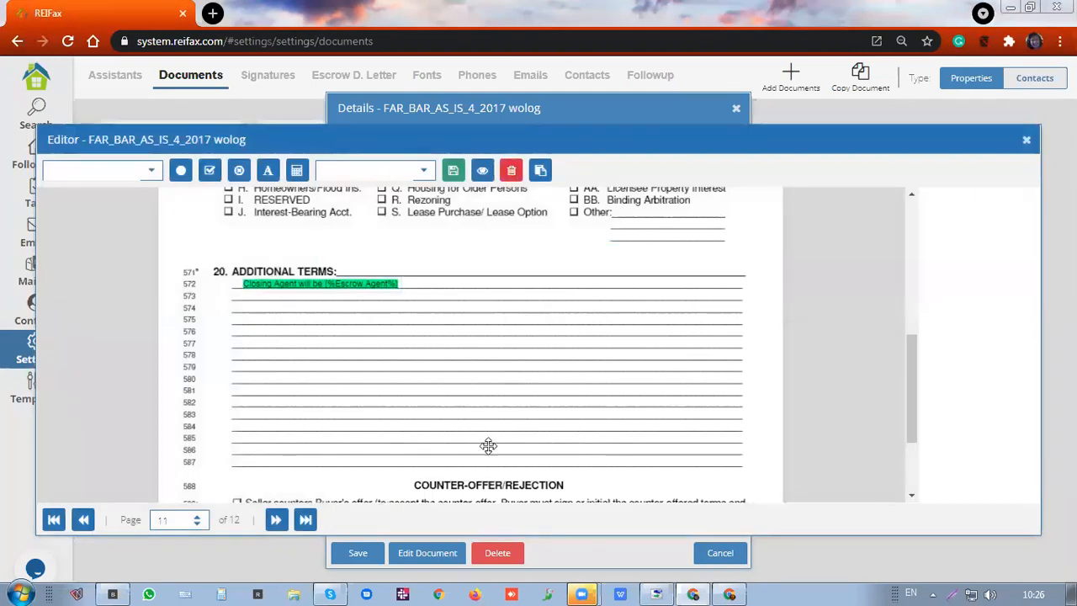
{"action": "key", "text": "Left"}
{"action": "key", "text": "Left"}
{"action": "key", "text": "Left"}
{"action": "key", "text": "Left"}
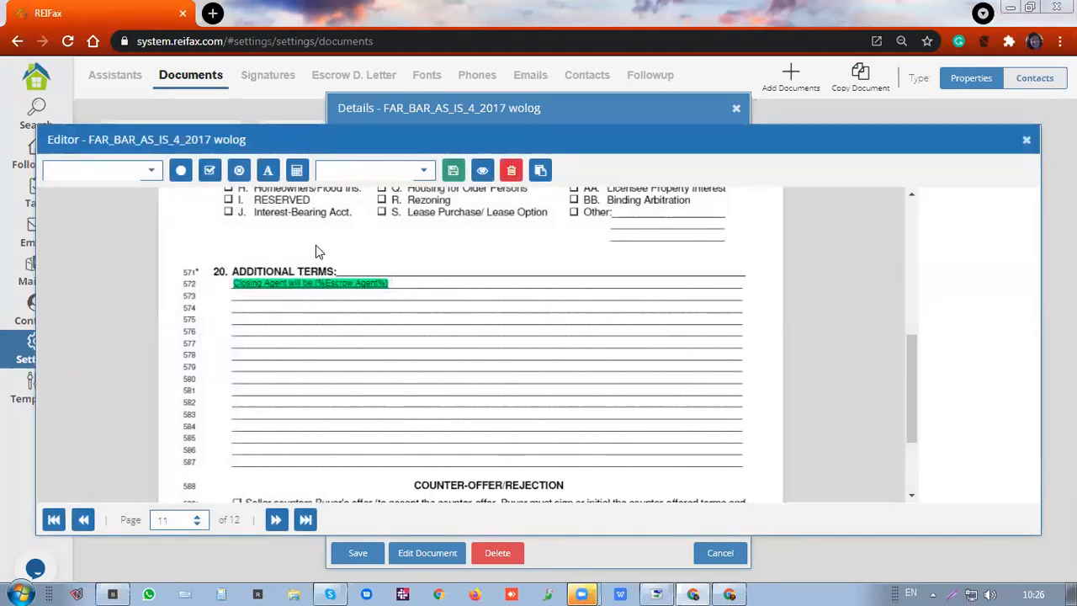
Add the sentence 'Seller agrees to allow buyer to visit property during weekdays with previous notice' on line 574
{"action": "left_click", "coordinate": [359, 266]}
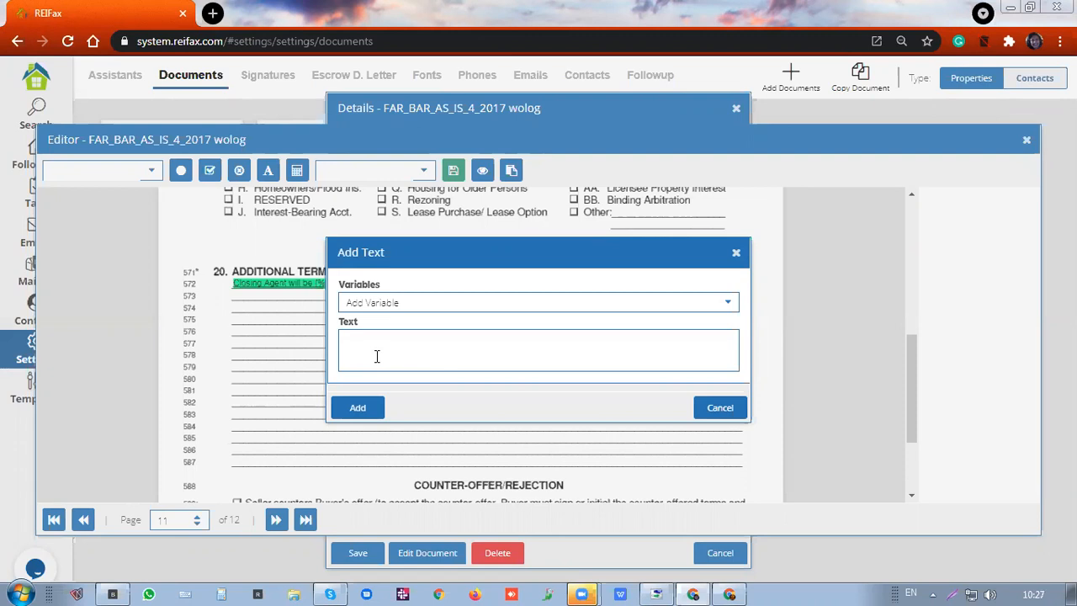
{"action": "left_click", "coordinate": [377, 356]}
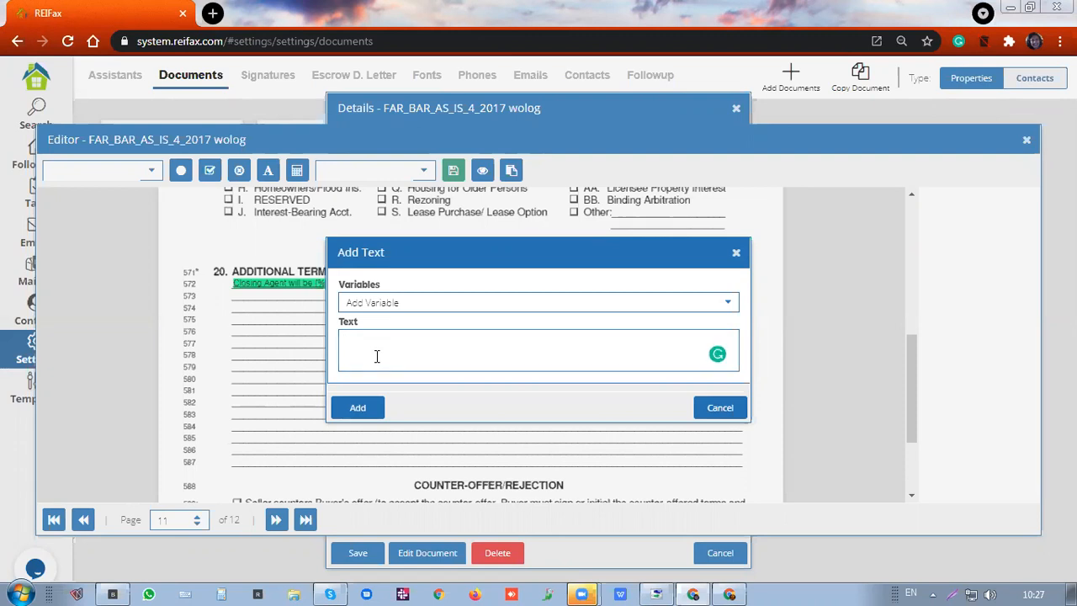
{"action": "type", "text": "Seller agrees to allow buyer t"}
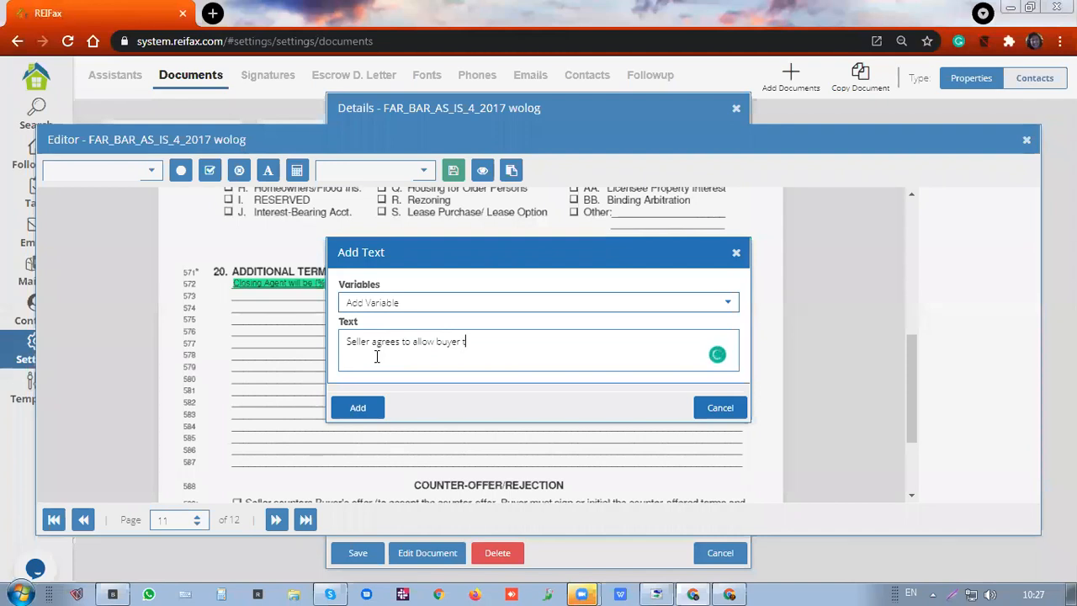
{"action": "type", "text": "o visit"}
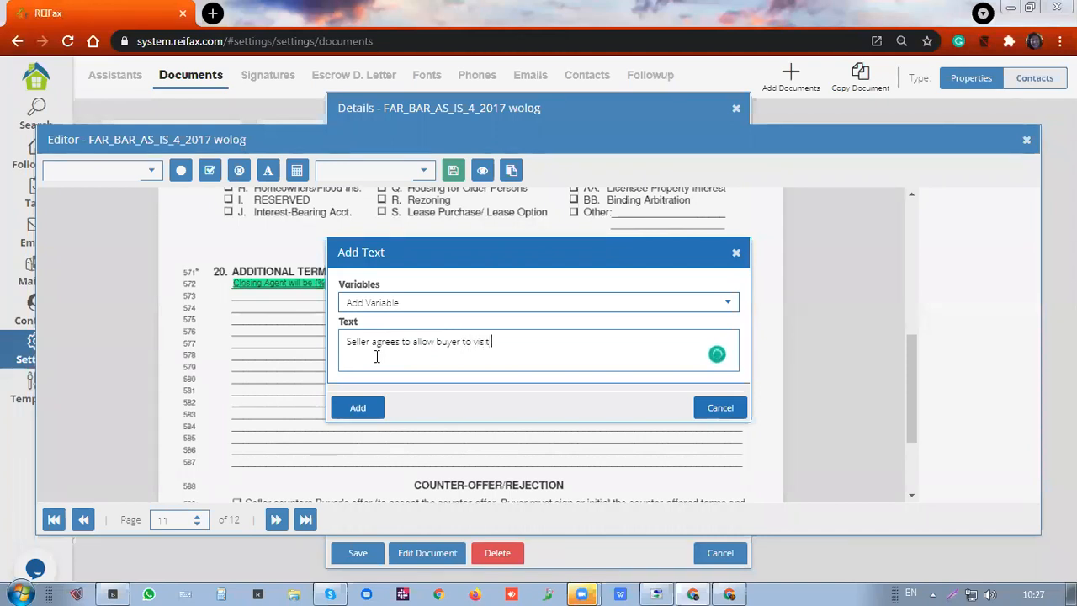
{"action": "type", "text": " proper"}
{"action": "type", "text": "ty o"}
{"action": "type", "text": "u"}
{"action": "type", "text": "r"}
{"action": "type", "text": "r"}
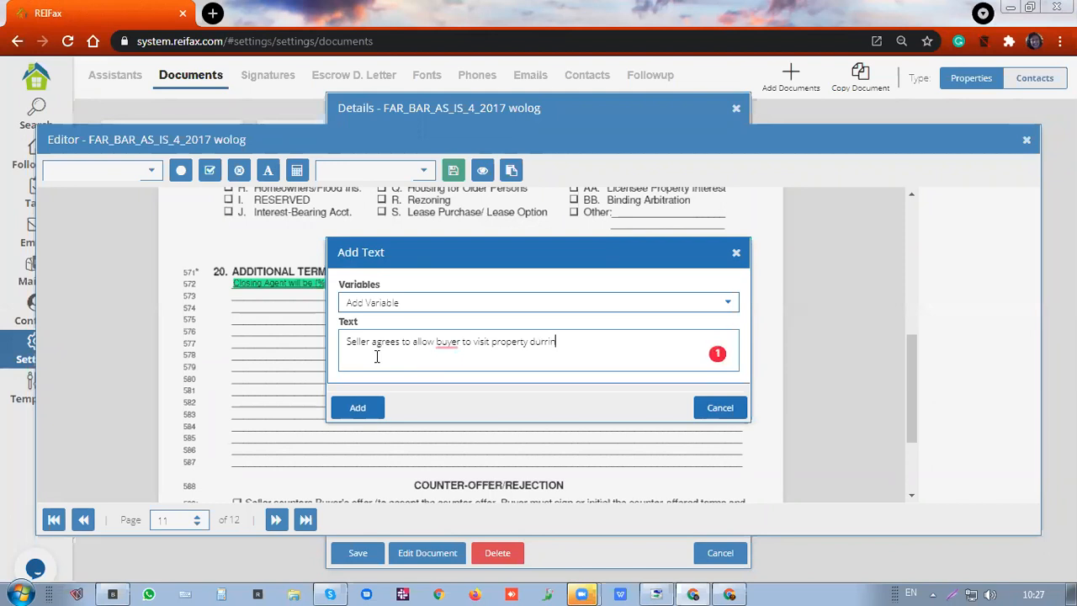
{"action": "key", "text": "BackSpace"}
{"action": "type", "text": "ing weekdays with "}
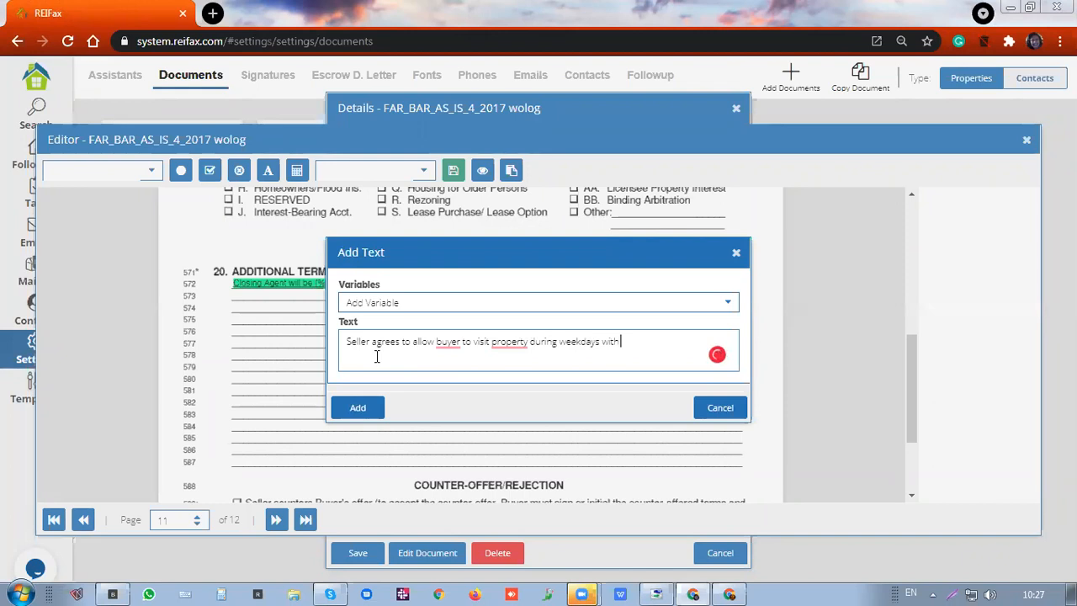
{"action": "type", "text": "previo"}
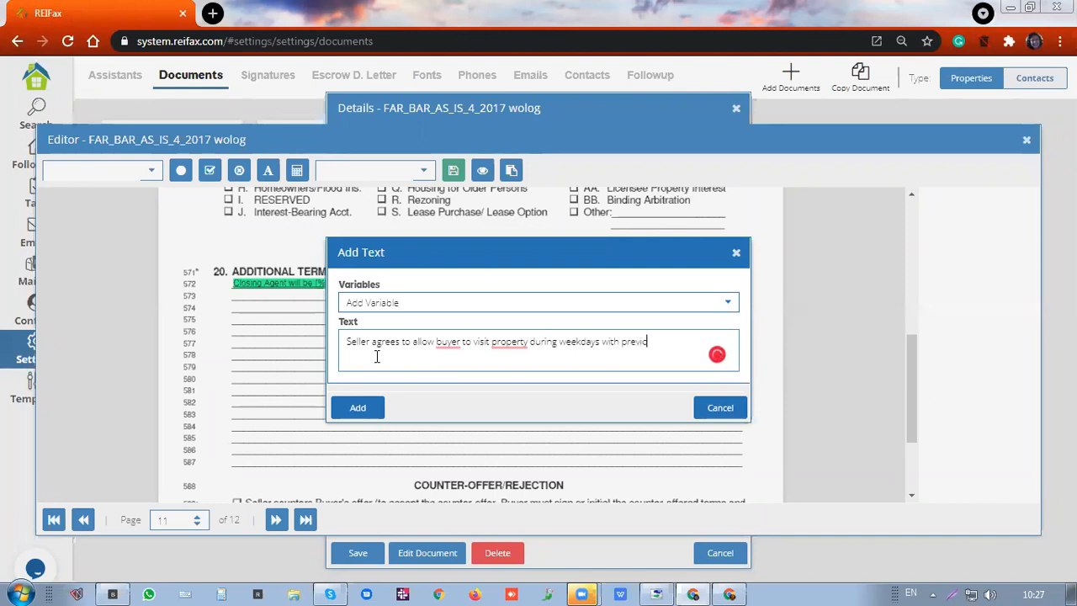
{"action": "type", "text": "us notice"}
{"action": "key", "text": "Return"}
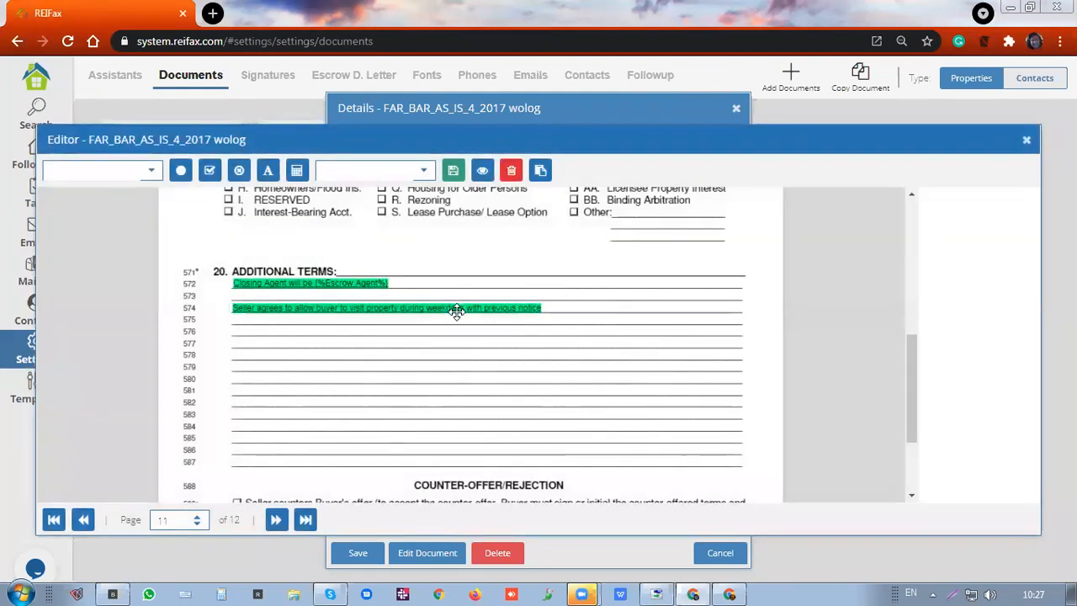
Delete both the line-574 sentence and the line-572 Closing Agent field
{"action": "left_click", "coordinate": [457, 306]}
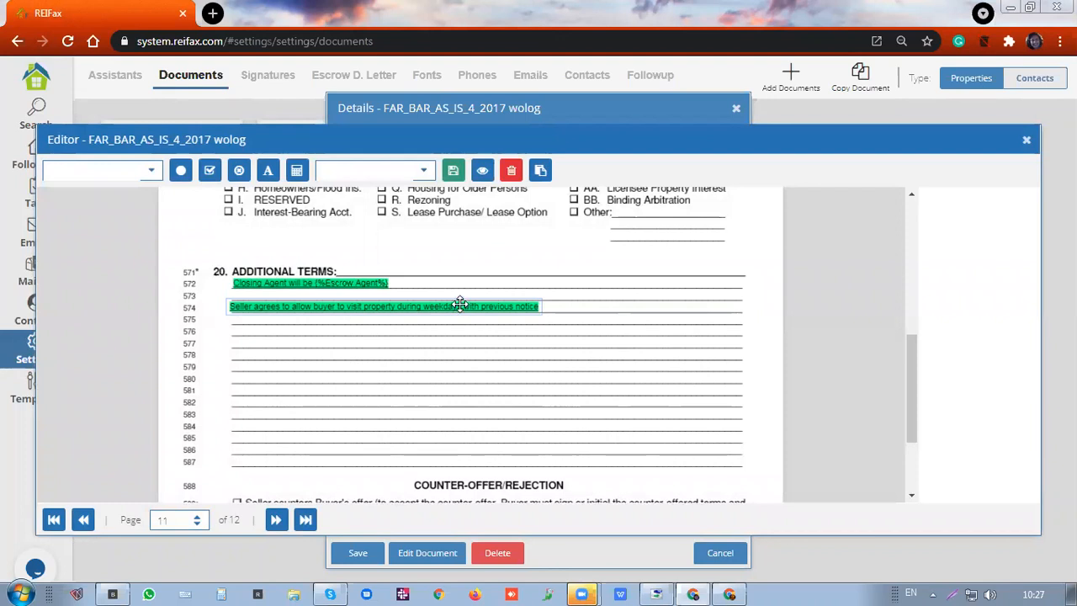
{"action": "left_click", "coordinate": [511, 170]}
{"action": "left_click", "coordinate": [343, 283]}
{"action": "key", "text": "Delete"}
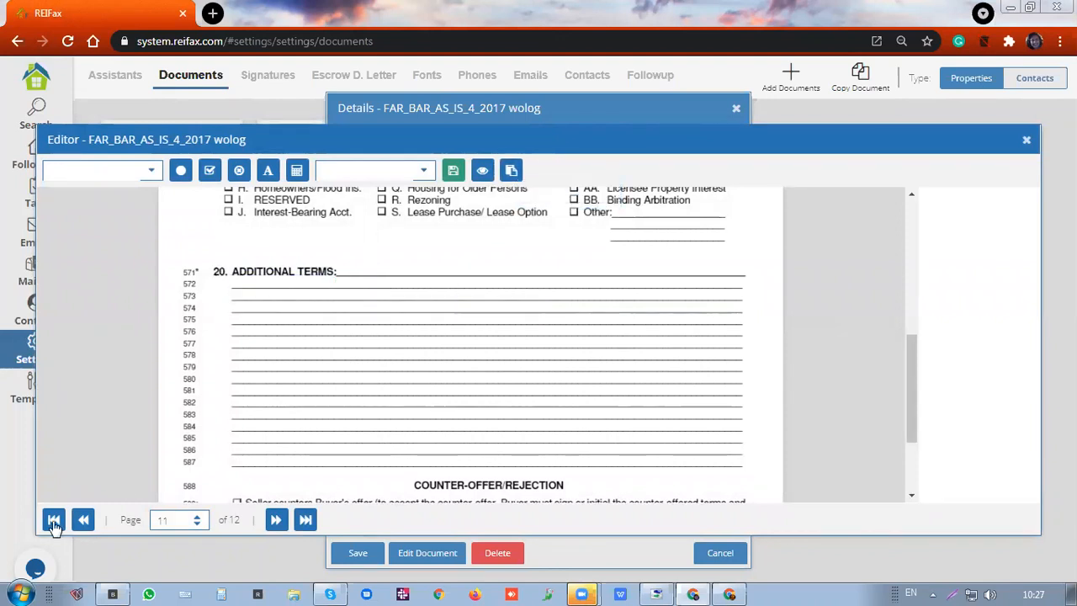
Place the AL signature, shrunk to initials size, on page 11's Buyer's Initials line, then go to page 12
{"action": "scroll", "coordinate": [411, 346], "scroll_direction": "down", "scroll_amount": 3}
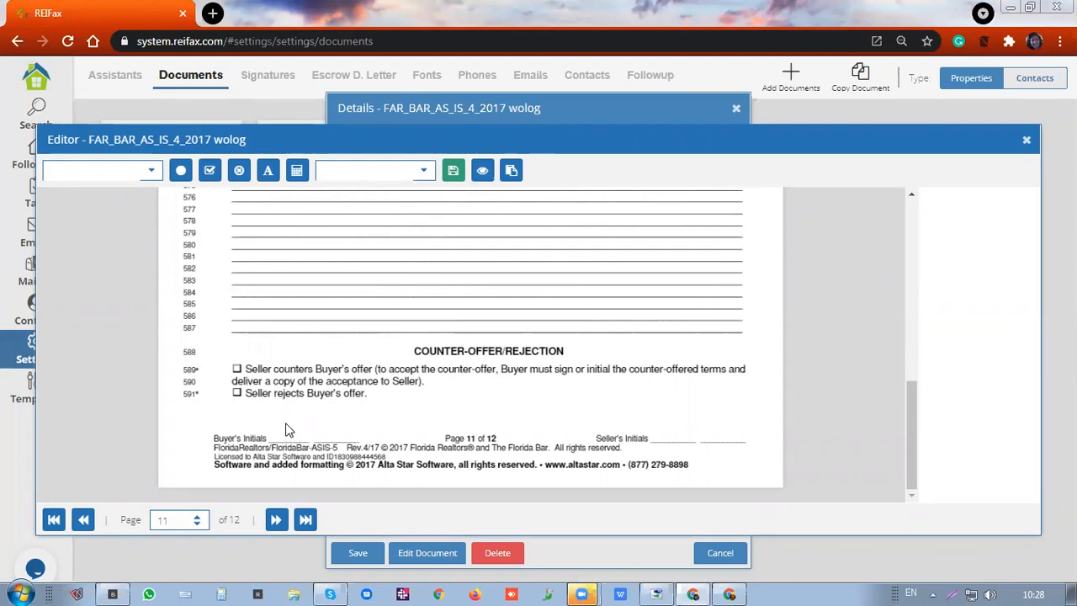
{"action": "left_click", "coordinate": [422, 171]}
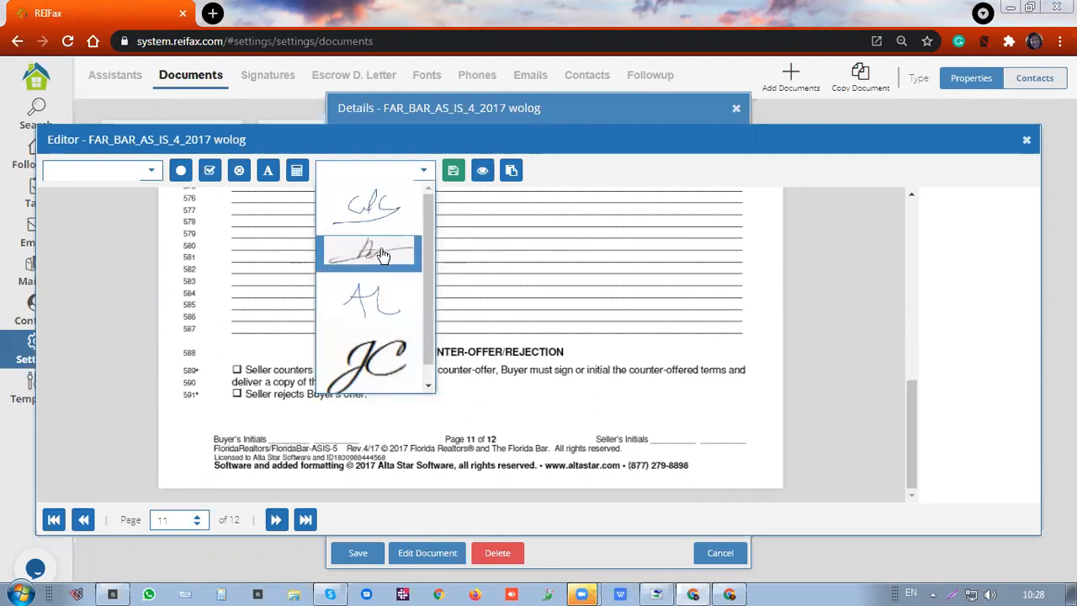
{"action": "left_click", "coordinate": [371, 301]}
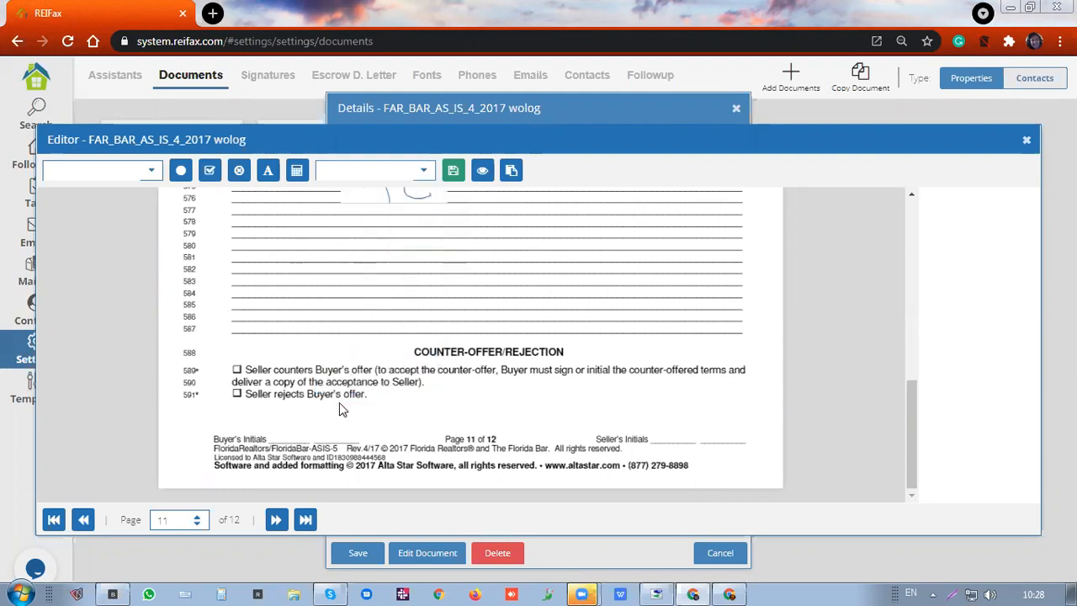
{"action": "mouse_move", "coordinate": [432, 202]}
{"action": "left_mouse_down"}
{"action": "mouse_move", "coordinate": [357, 386]}
{"action": "mouse_move", "coordinate": [361, 438]}
{"action": "left_mouse_up"}
{"action": "left_click_drag", "start_coordinate": [372, 387], "coordinate": [315, 427]}
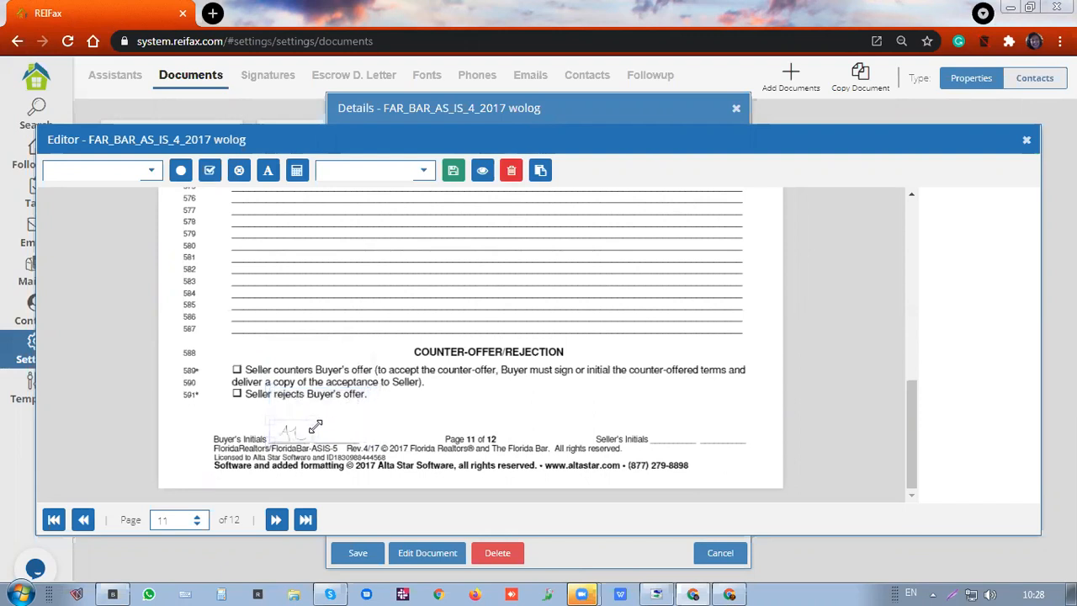
{"action": "left_click", "coordinate": [275, 525]}
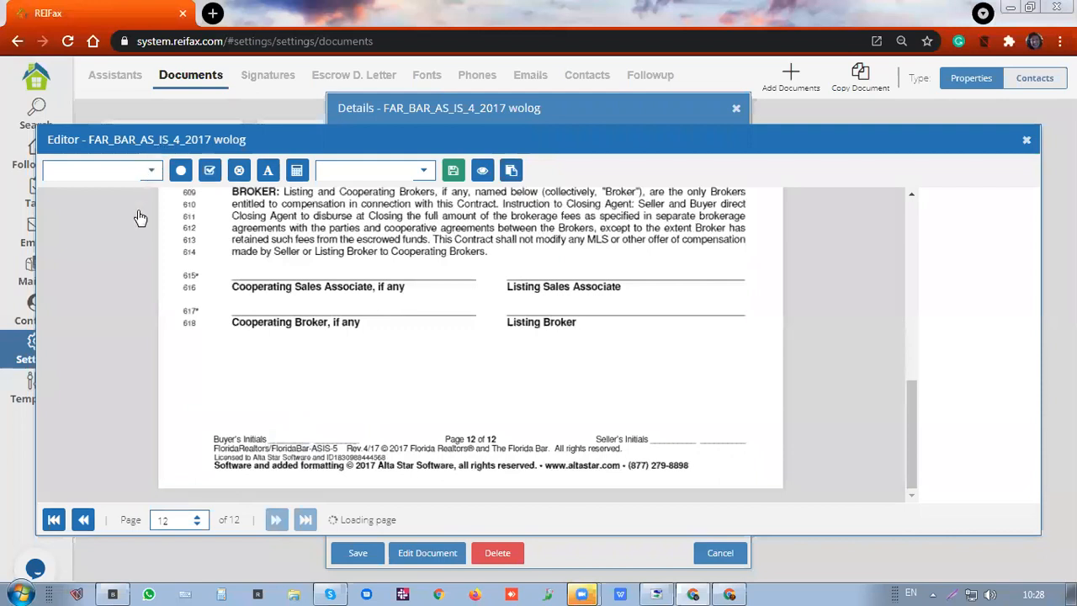
Try a saved signature on Buyer line 601, resize it, then delete it so the line stays blank
{"action": "scroll", "coordinate": [140, 218], "scroll_direction": "up", "scroll_amount": 5}
{"action": "left_click", "coordinate": [151, 170]}
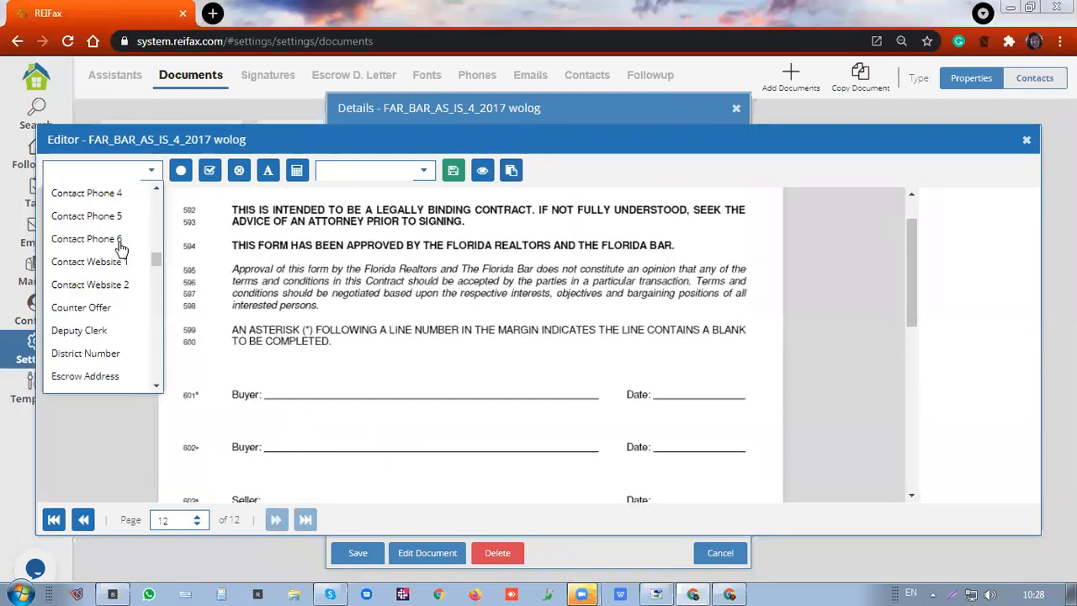
{"action": "scroll", "coordinate": [120, 247], "scroll_direction": "down", "scroll_amount": 10}
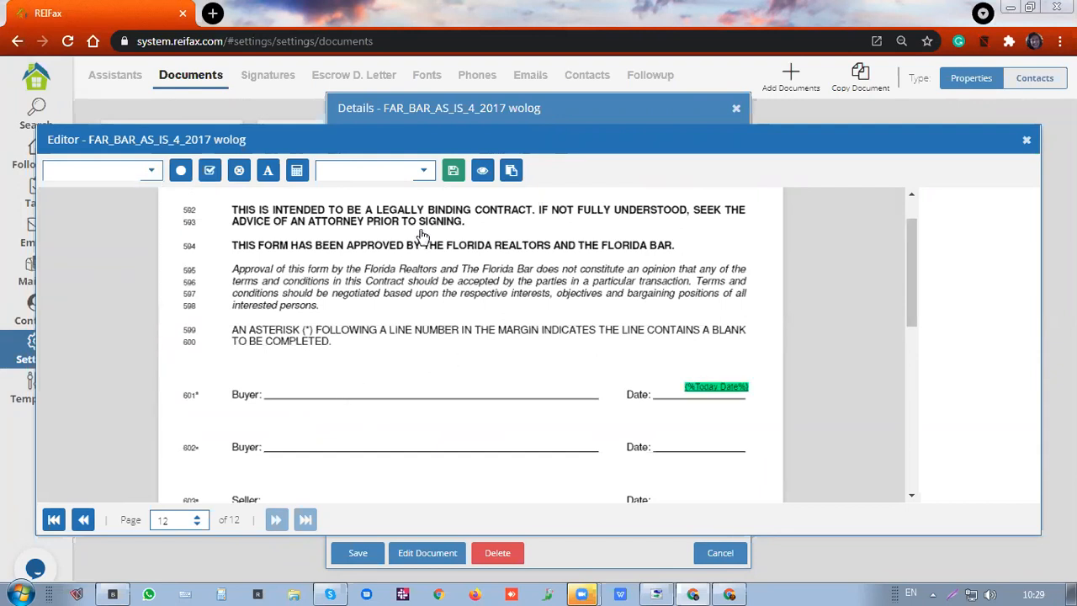
{"action": "left_click", "coordinate": [421, 171]}
{"action": "left_click", "coordinate": [397, 395]}
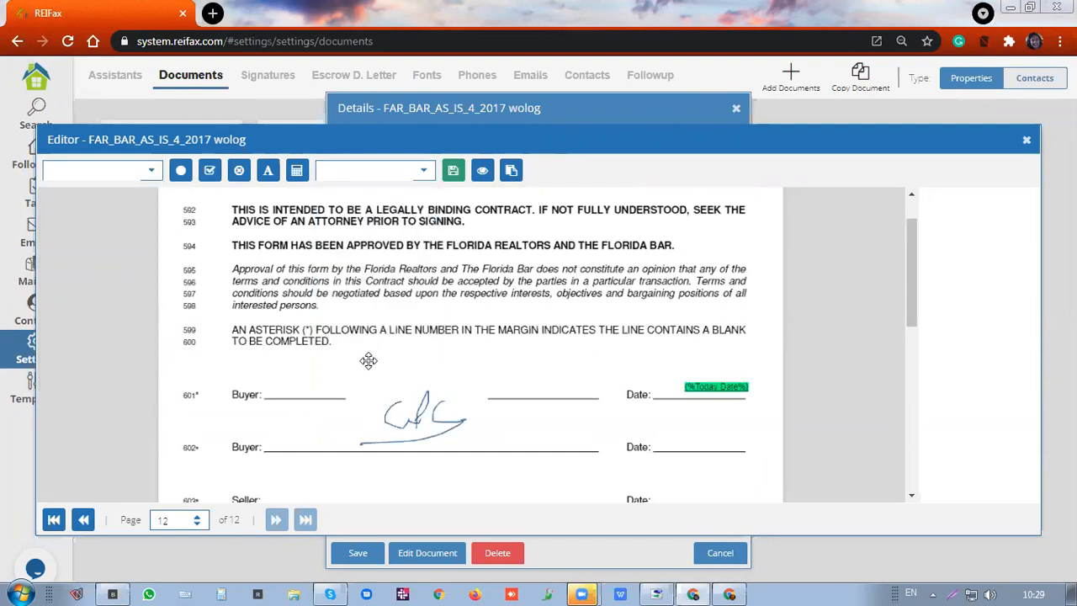
{"action": "left_click_drag", "start_coordinate": [402, 416], "coordinate": [368, 361]}
{"action": "left_click_drag", "start_coordinate": [455, 325], "coordinate": [418, 362]}
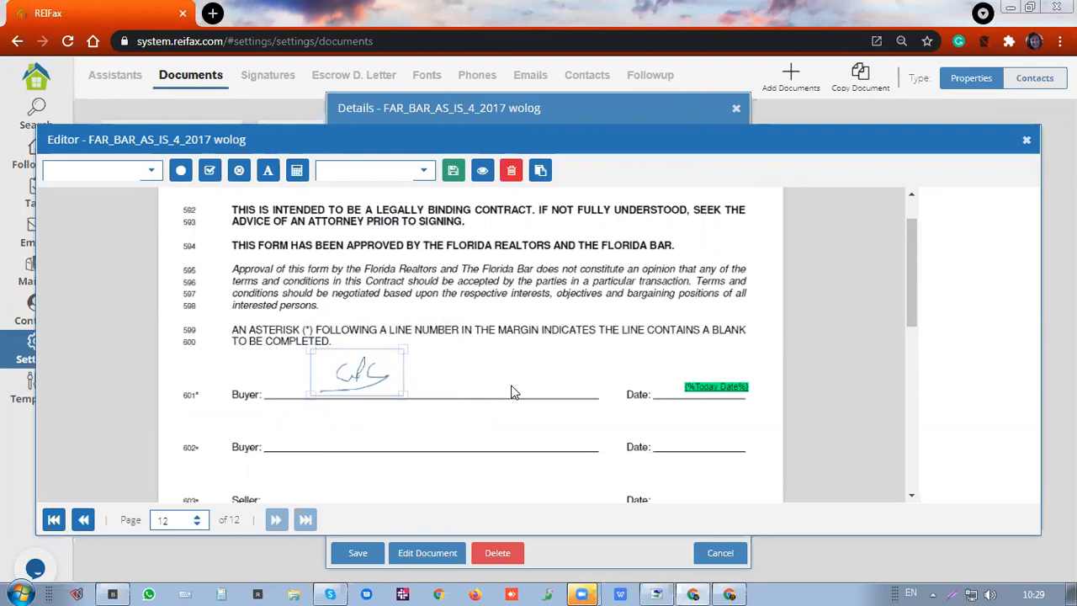
{"action": "scroll", "coordinate": [513, 392], "scroll_direction": "up", "scroll_amount": 1}
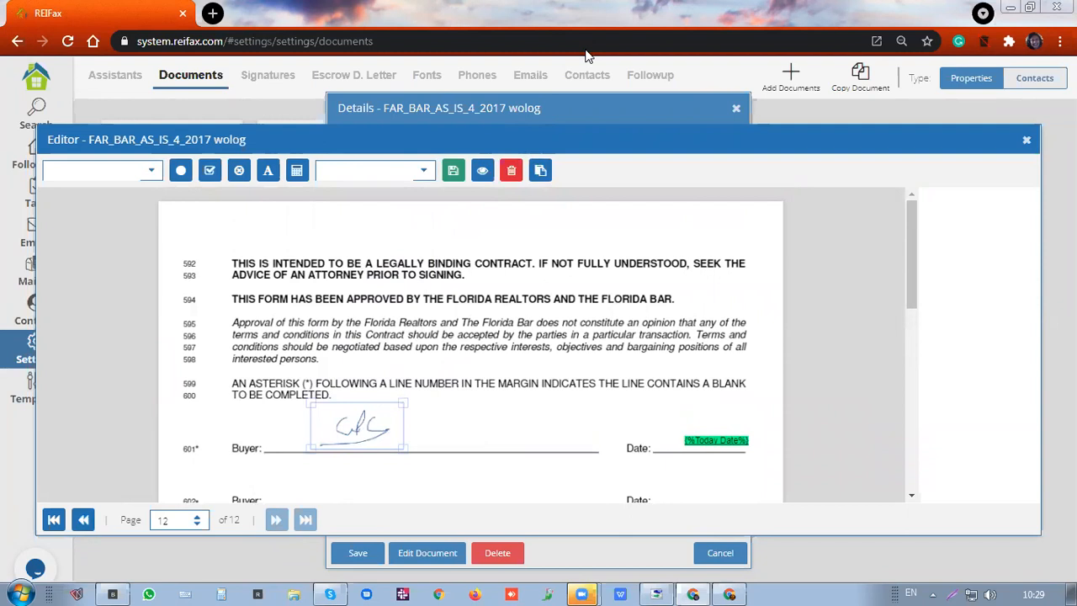
{"action": "left_click", "coordinate": [511, 170]}
{"action": "left_click", "coordinate": [718, 440]}
Delete the Today Date field beside the first Buyer Date line, review page 12, and jump to page 1
{"action": "left_click", "coordinate": [718, 440]}
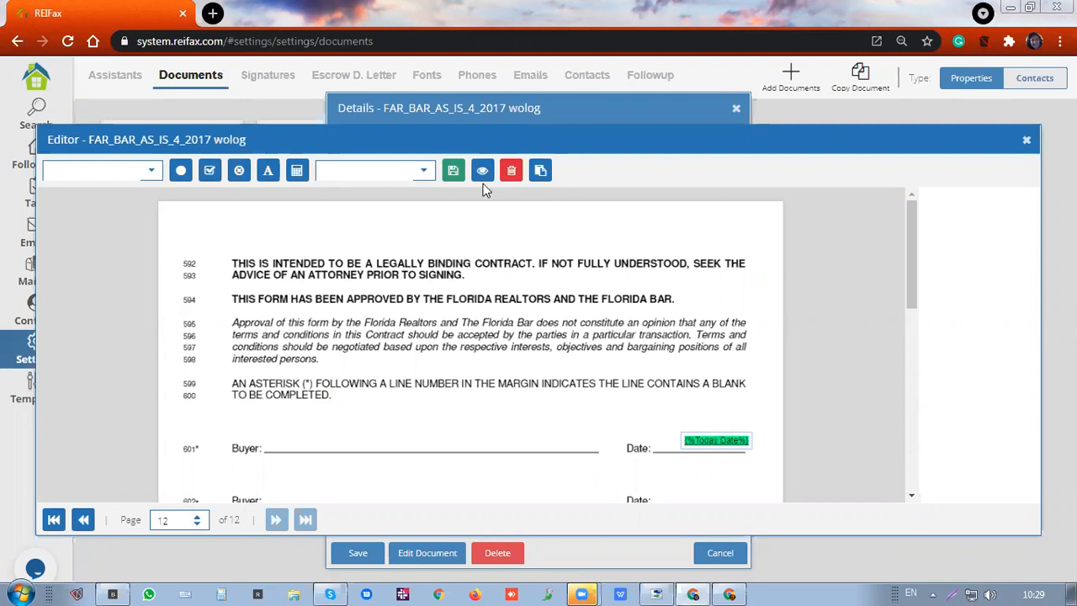
{"action": "left_click", "coordinate": [511, 170]}
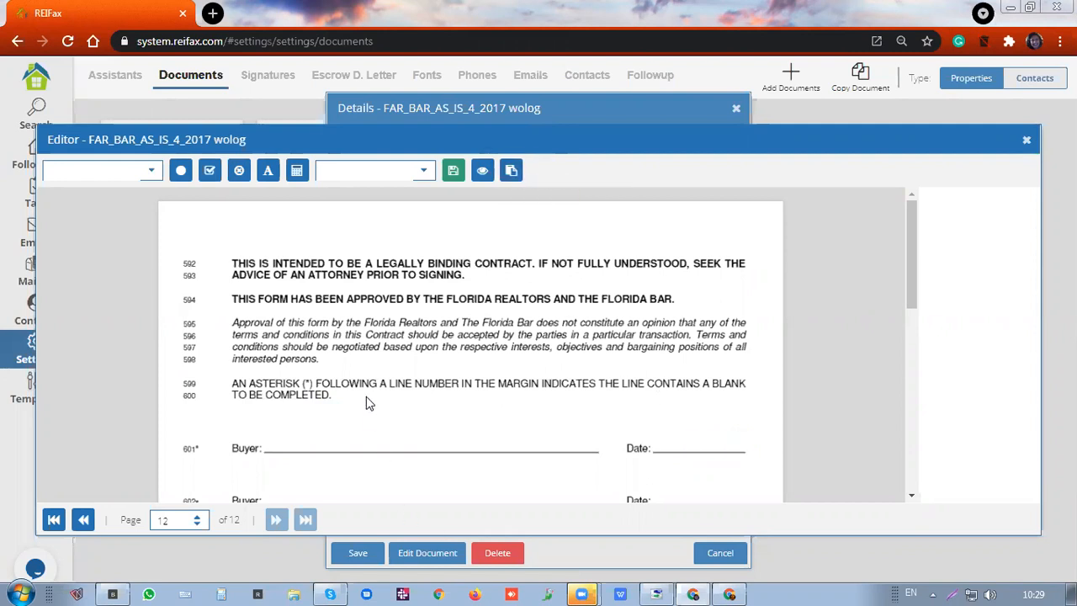
{"action": "scroll", "coordinate": [269, 455], "scroll_direction": "down", "scroll_amount": 3}
{"action": "scroll", "coordinate": [269, 460], "scroll_direction": "down", "scroll_amount": 3}
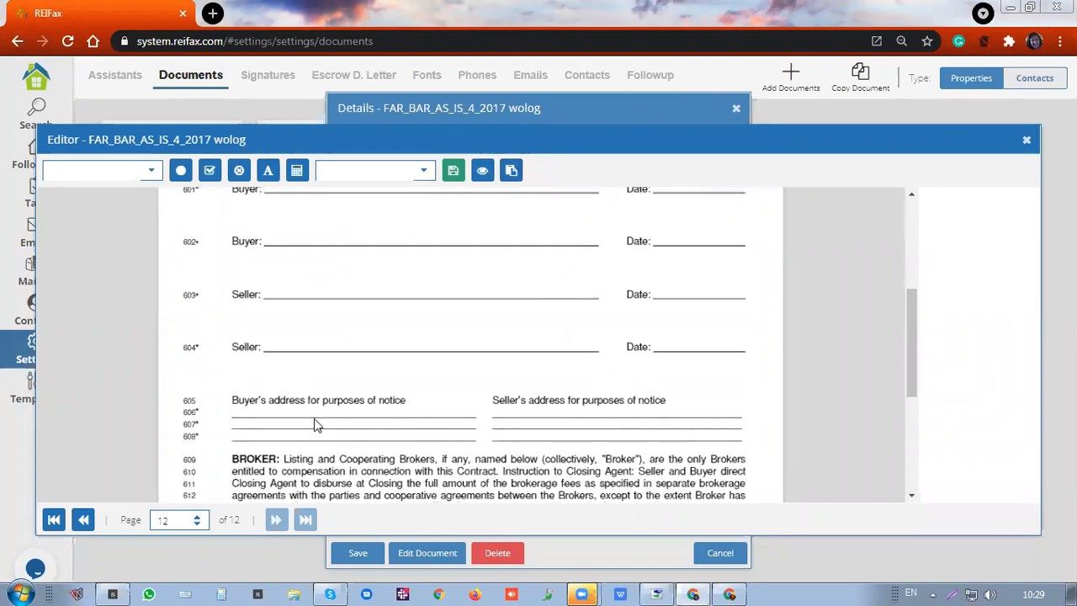
{"action": "scroll", "coordinate": [316, 425], "scroll_direction": "down", "scroll_amount": 3}
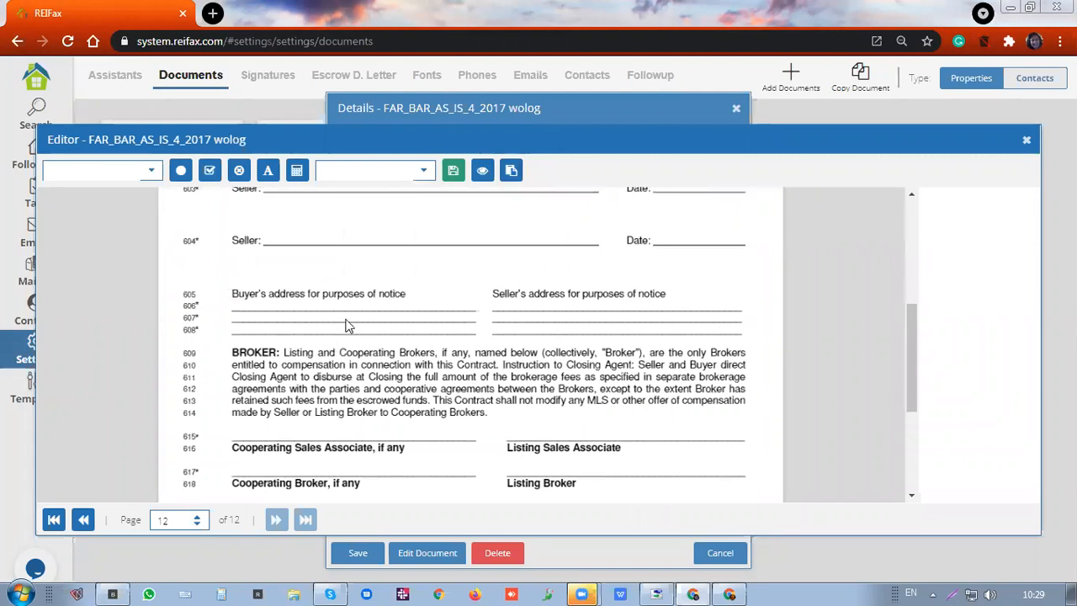
{"action": "scroll", "coordinate": [345, 325], "scroll_direction": "down", "scroll_amount": 3}
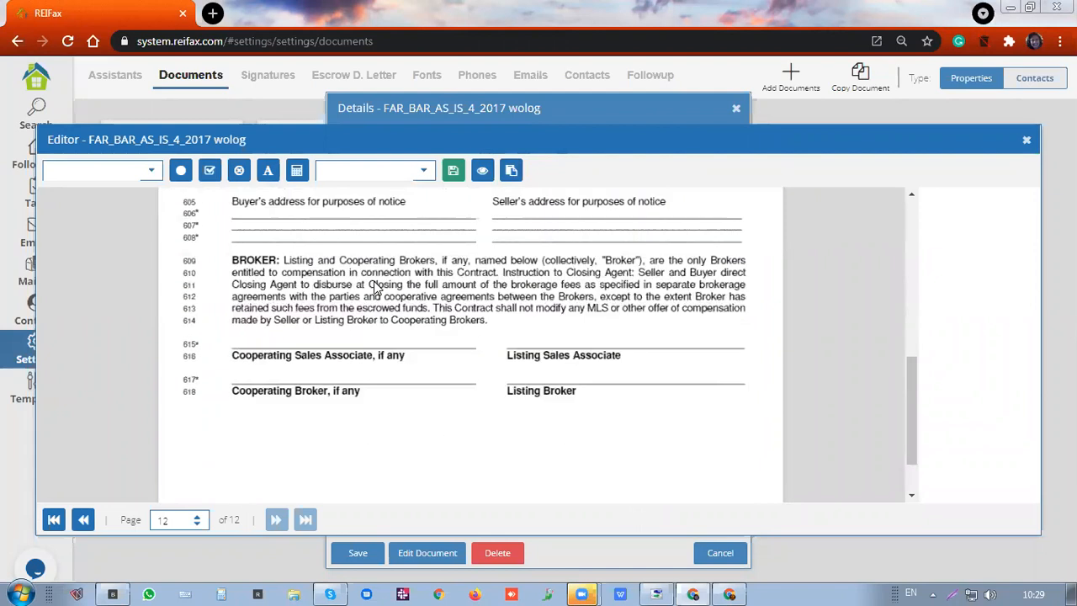
{"action": "left_click", "coordinate": [53, 520]}
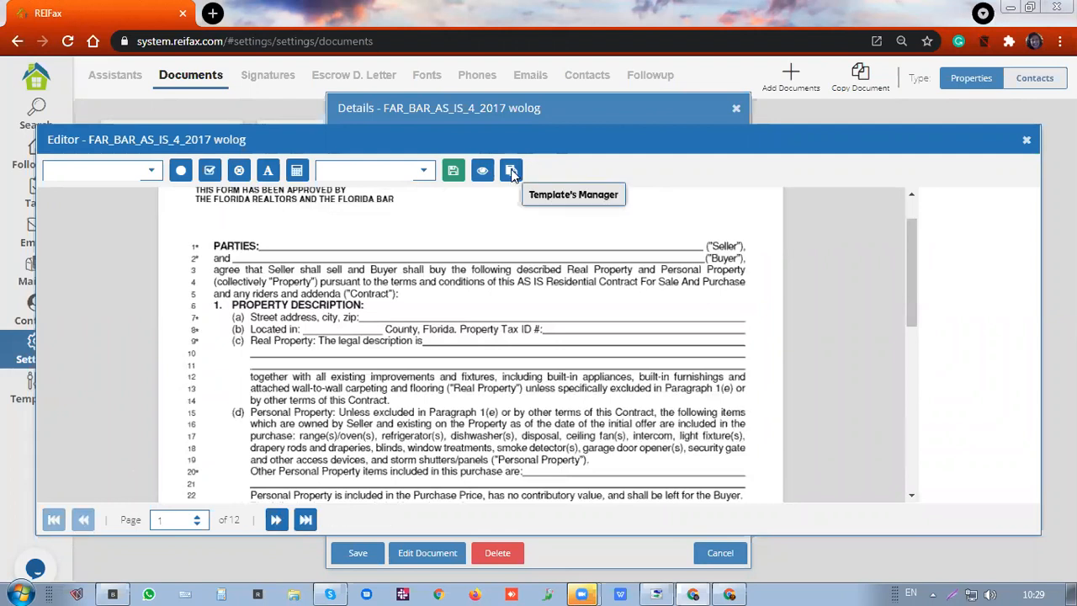
Apply the Reifax General template from Template's Manager and confirm the success message
{"action": "left_click", "coordinate": [512, 171]}
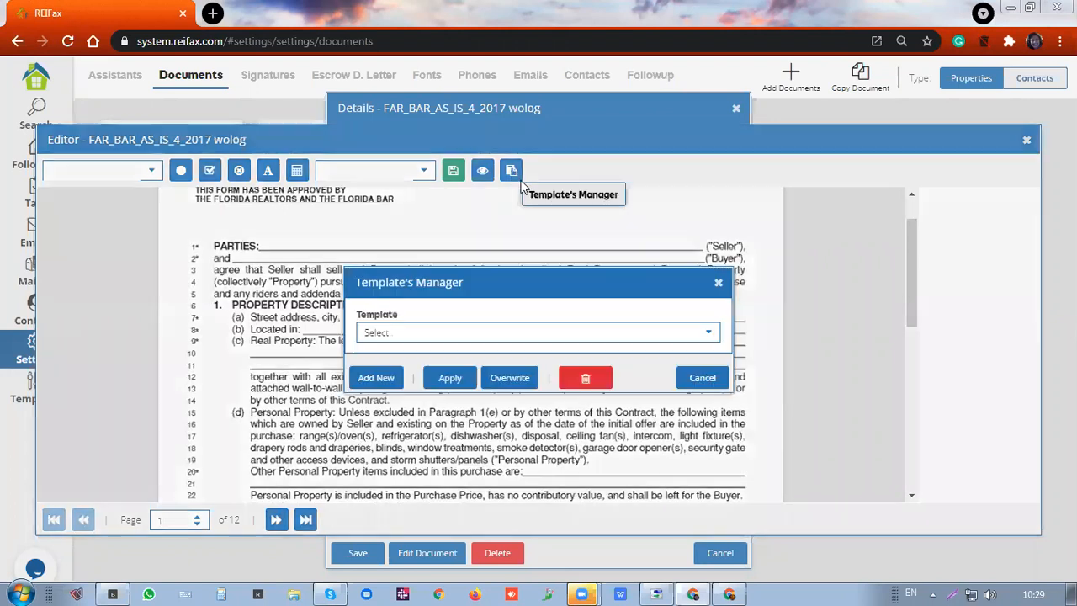
{"action": "left_click", "coordinate": [710, 335]}
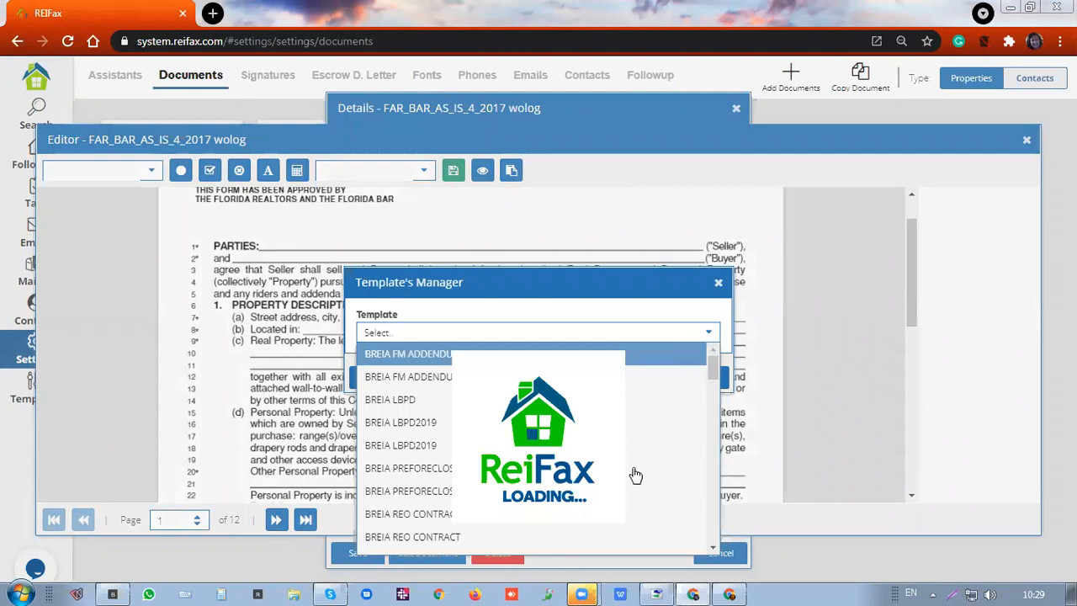
{"action": "scroll", "coordinate": [485, 512], "scroll_direction": "down", "scroll_amount": 10}
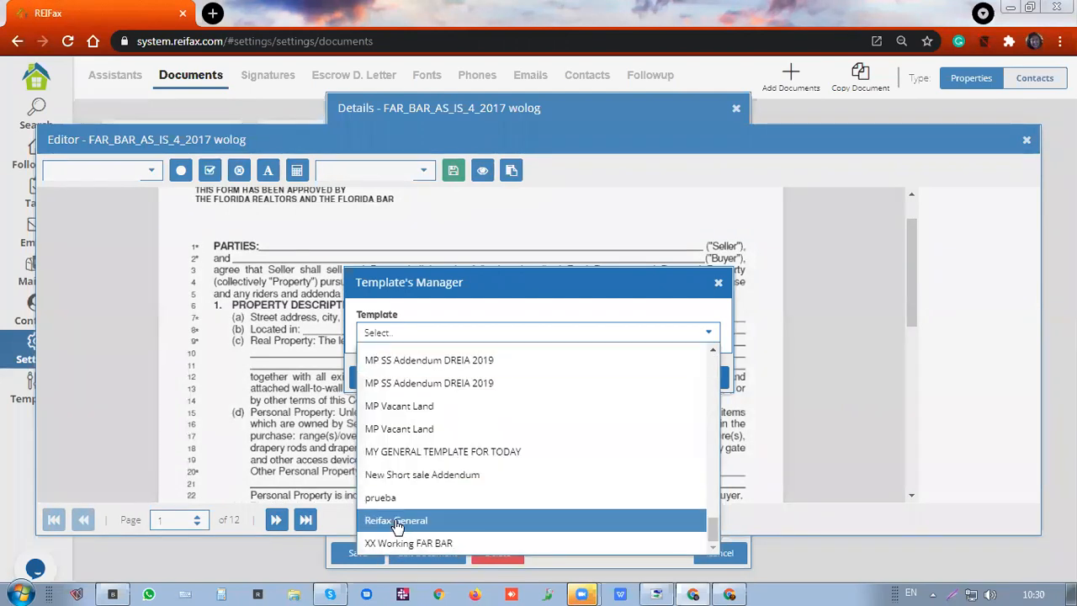
{"action": "left_click", "coordinate": [397, 522]}
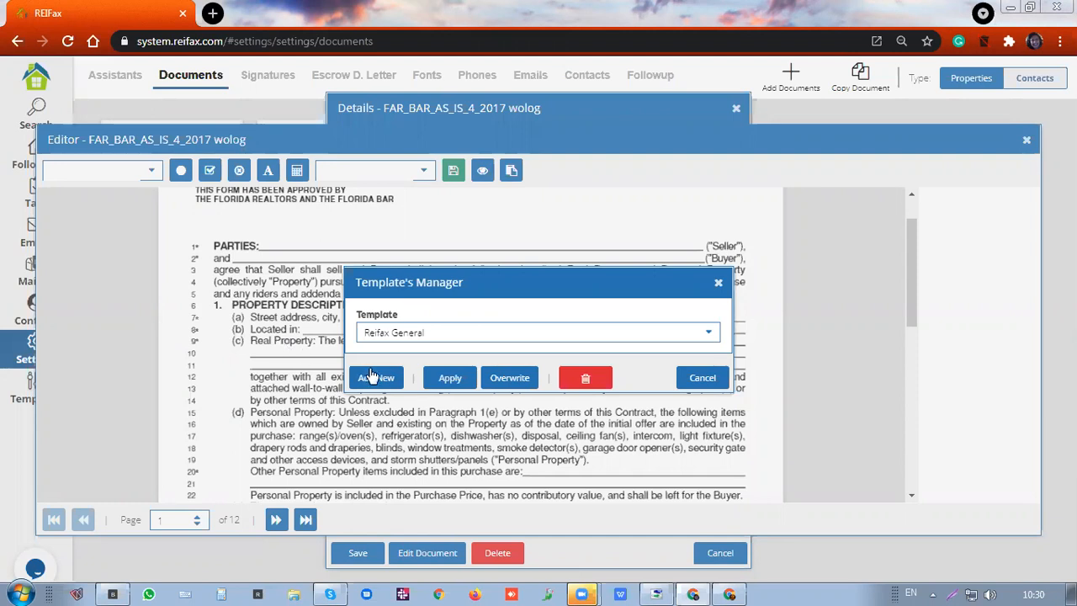
{"action": "left_click", "coordinate": [453, 378]}
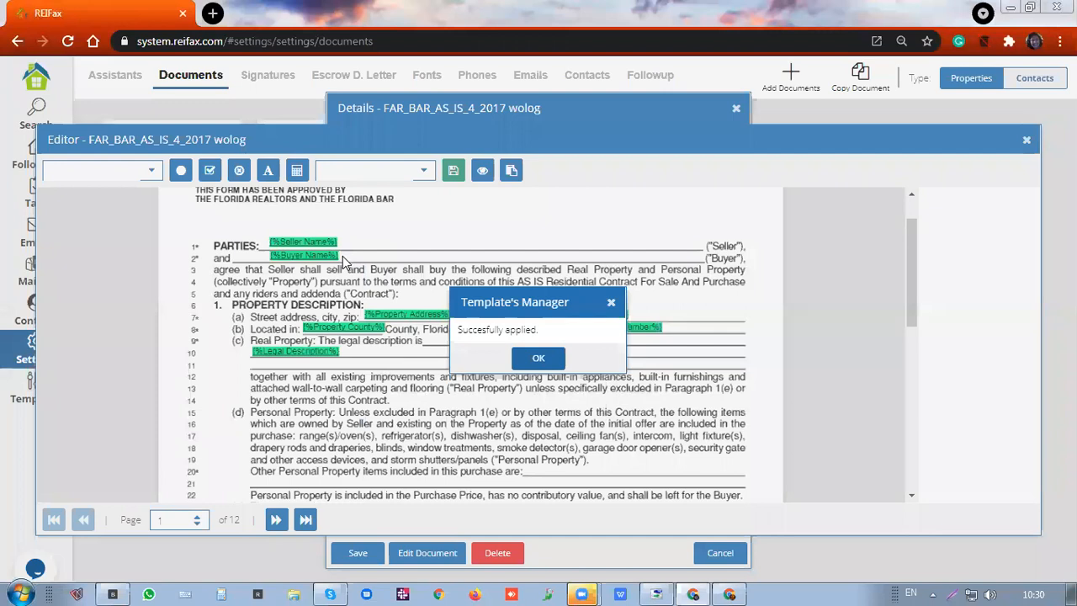
{"action": "key", "text": "Return"}
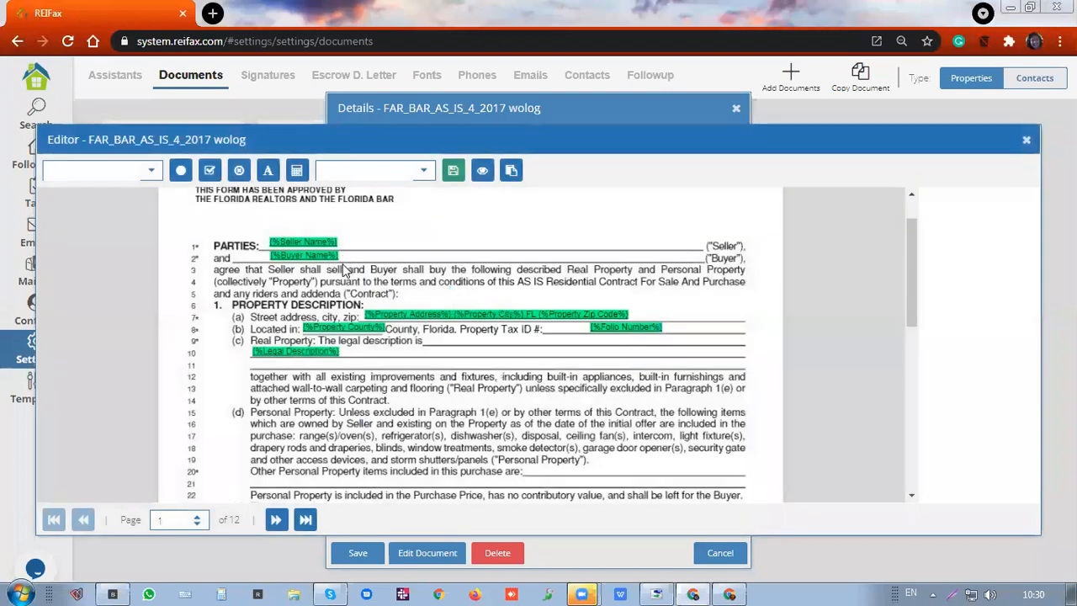
Nudge the Folio Number field slightly left and Property County slightly down on page 1, then advance
{"action": "scroll", "coordinate": [343, 270], "scroll_direction": "down", "scroll_amount": 3}
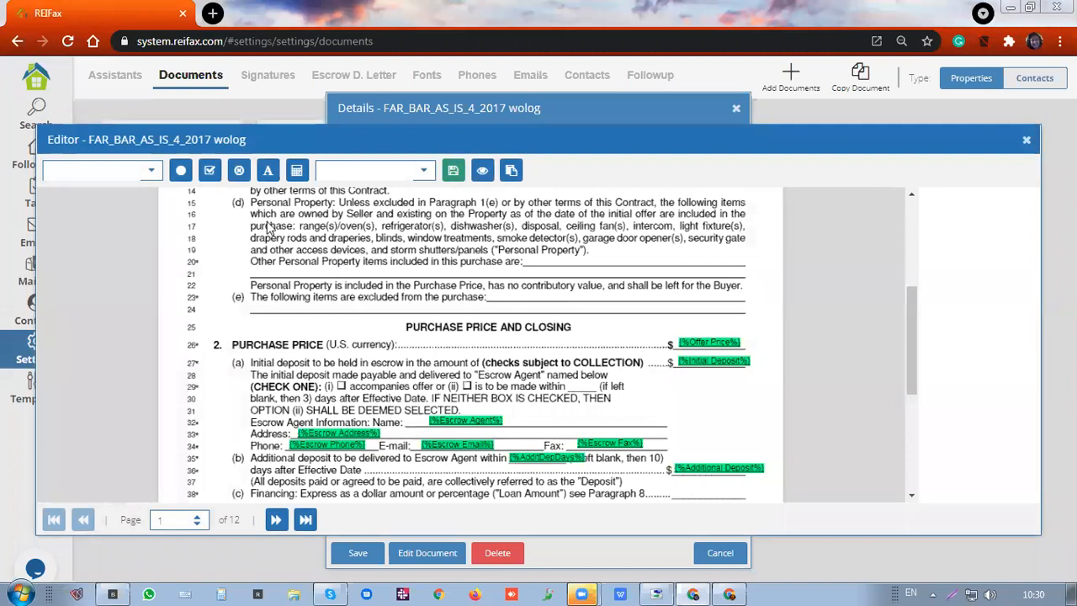
{"action": "scroll", "coordinate": [313, 303], "scroll_direction": "up", "scroll_amount": 4}
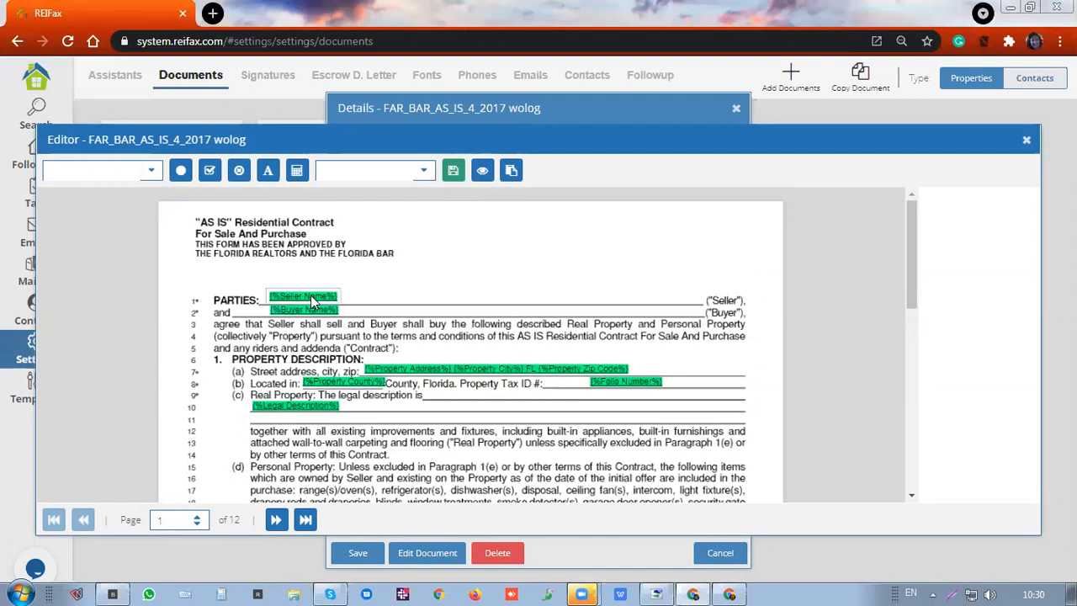
{"action": "left_click", "coordinate": [311, 299]}
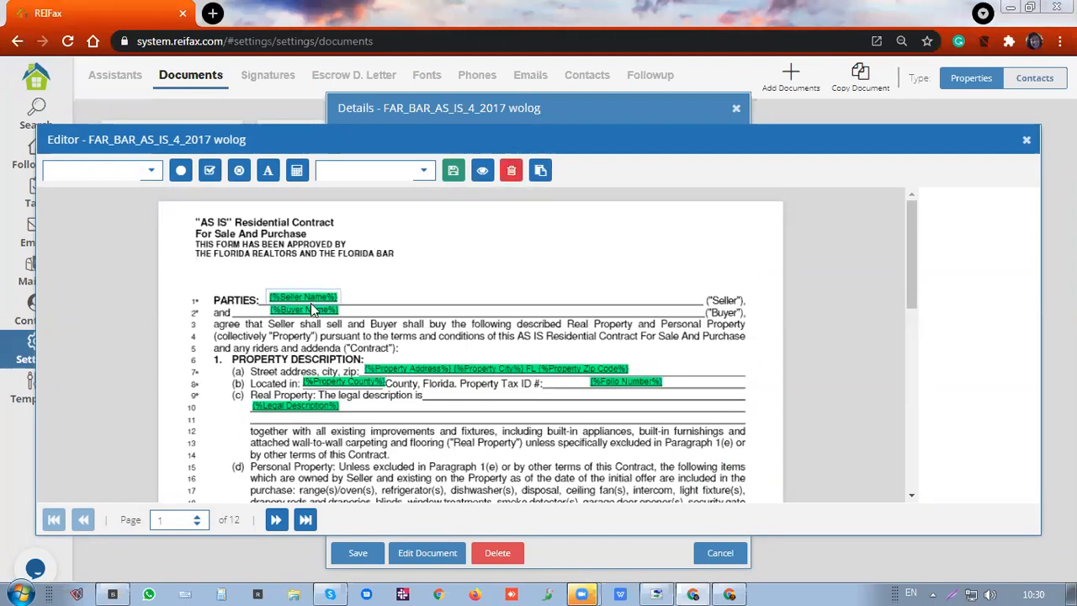
{"action": "left_click", "coordinate": [311, 311]}
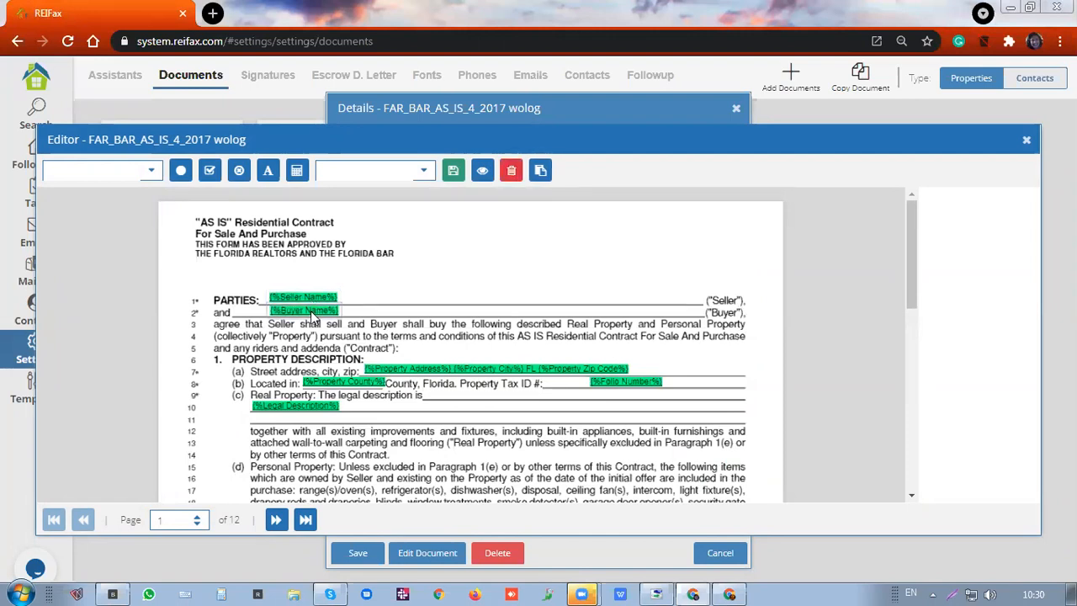
{"action": "left_click", "coordinate": [443, 375]}
{"action": "left_click_drag", "start_coordinate": [607, 382], "coordinate": [593, 384]}
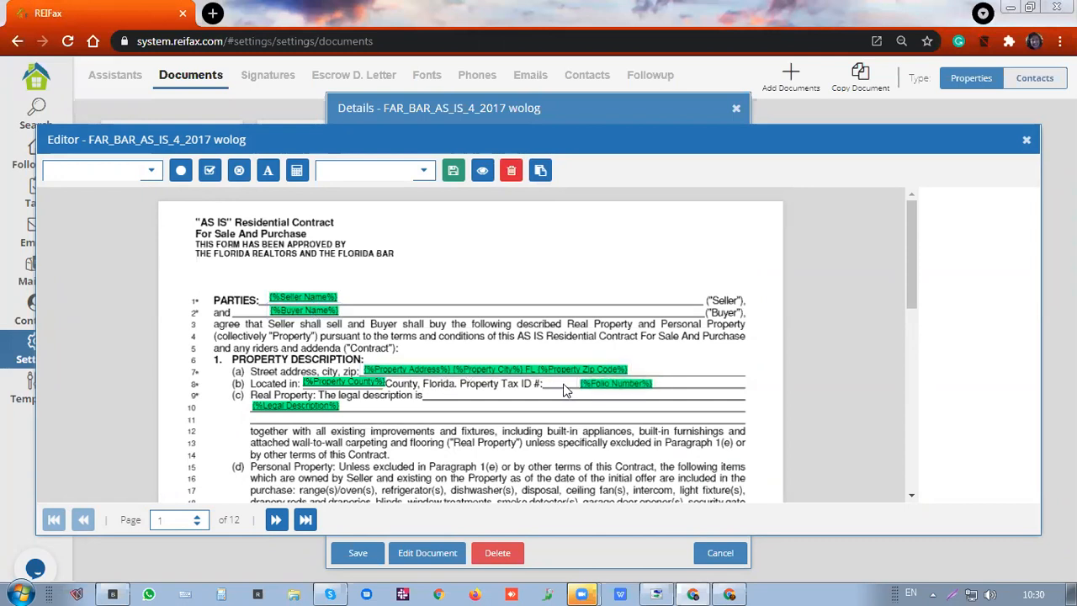
{"action": "left_click_drag", "start_coordinate": [368, 382], "coordinate": [367, 384]}
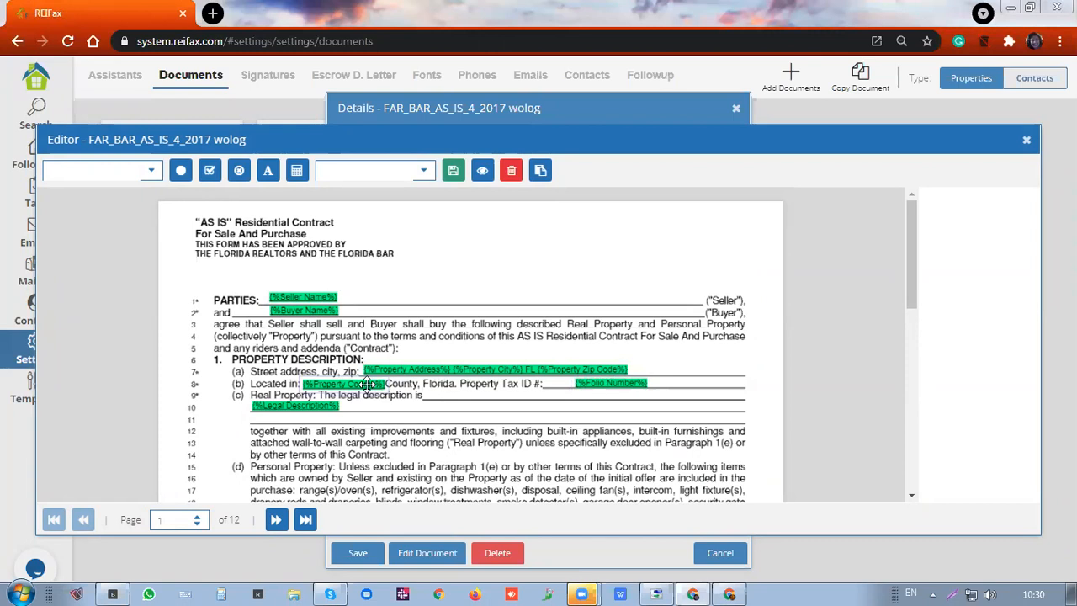
{"action": "scroll", "coordinate": [356, 426], "scroll_direction": "down", "scroll_amount": 1}
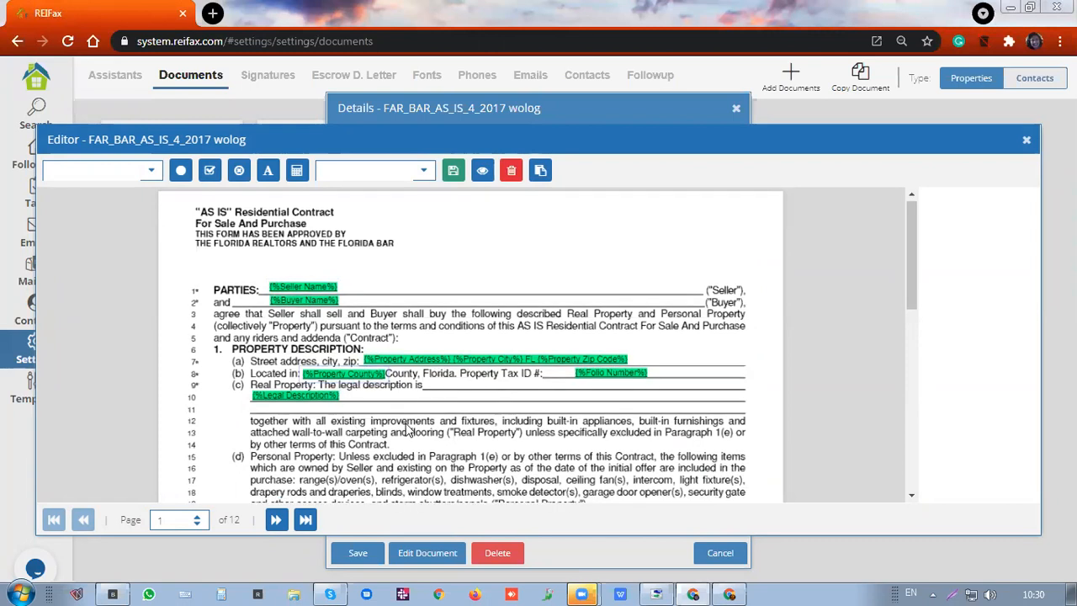
{"action": "scroll", "coordinate": [446, 431], "scroll_direction": "down", "scroll_amount": 1}
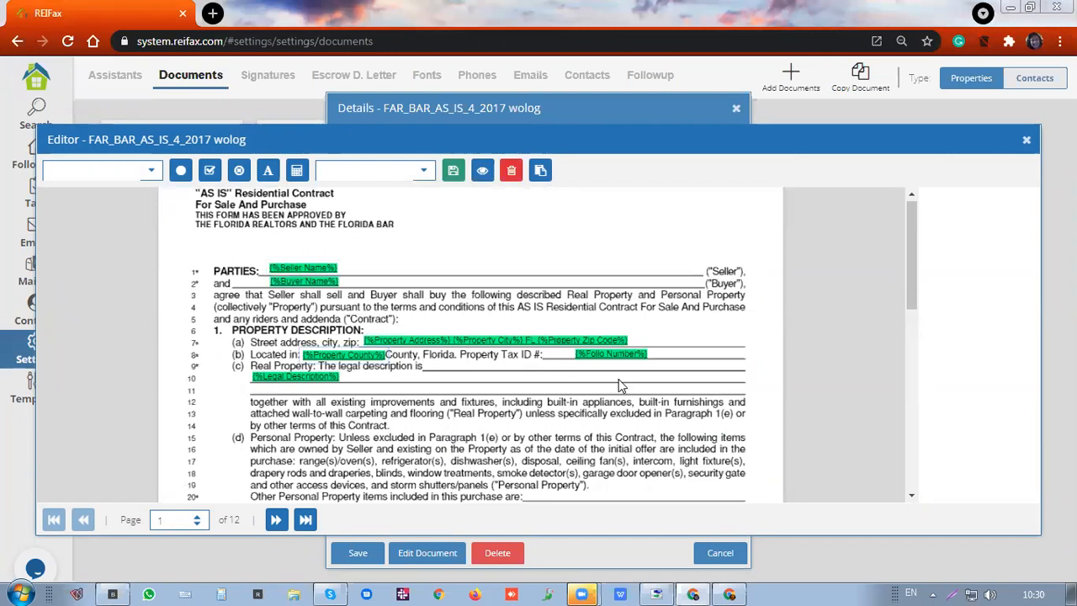
{"action": "scroll", "coordinate": [619, 378], "scroll_direction": "down", "scroll_amount": 3}
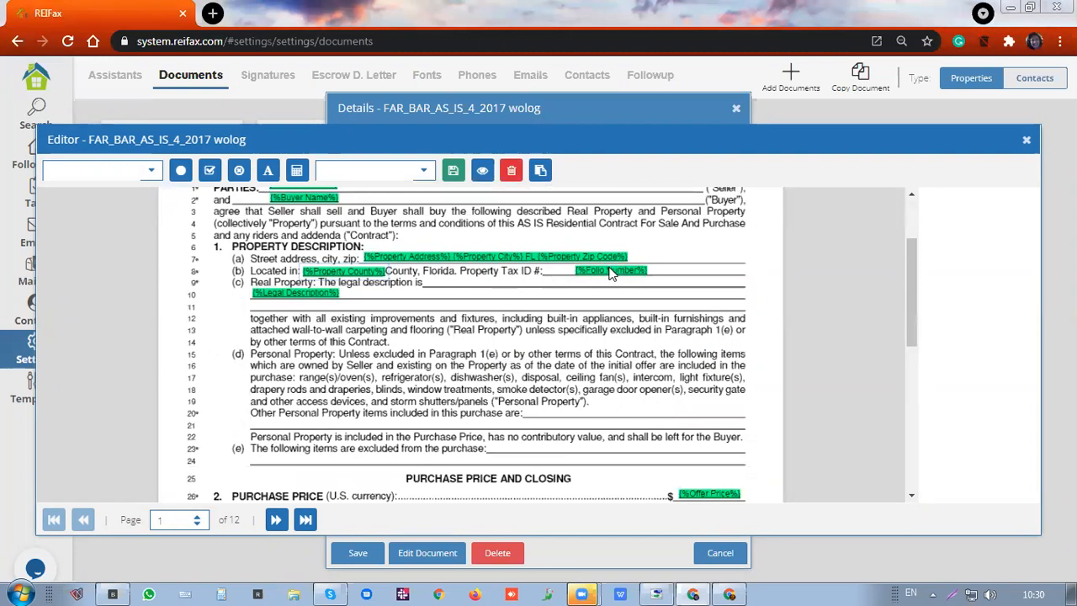
{"action": "left_click", "coordinate": [276, 519]}
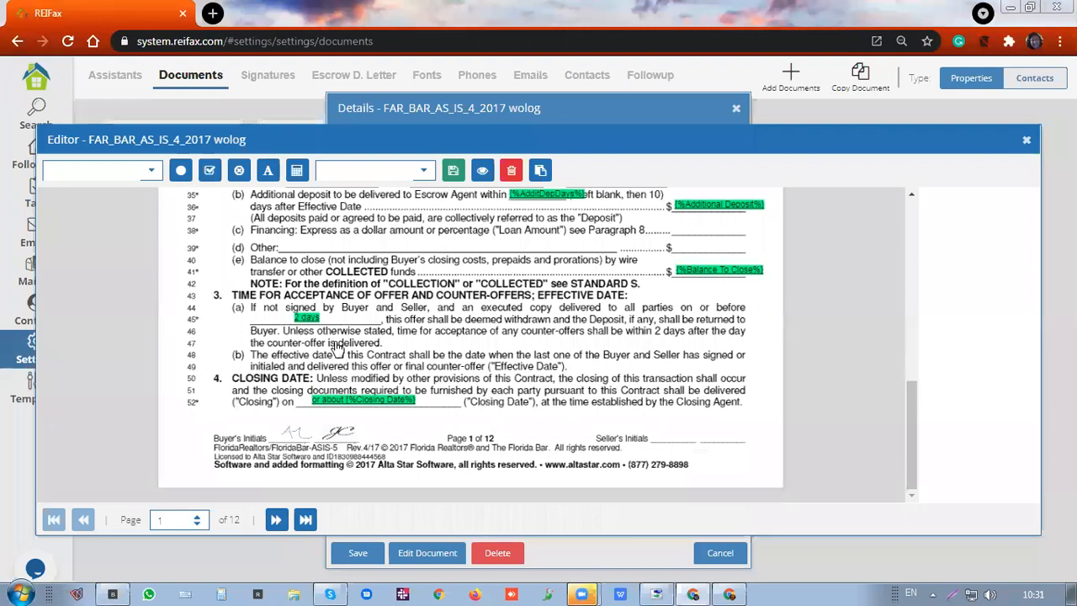
Review page 2, then move to page 3 and scroll through its fields
{"action": "scroll", "coordinate": [317, 313], "scroll_direction": "down", "scroll_amount": 5}
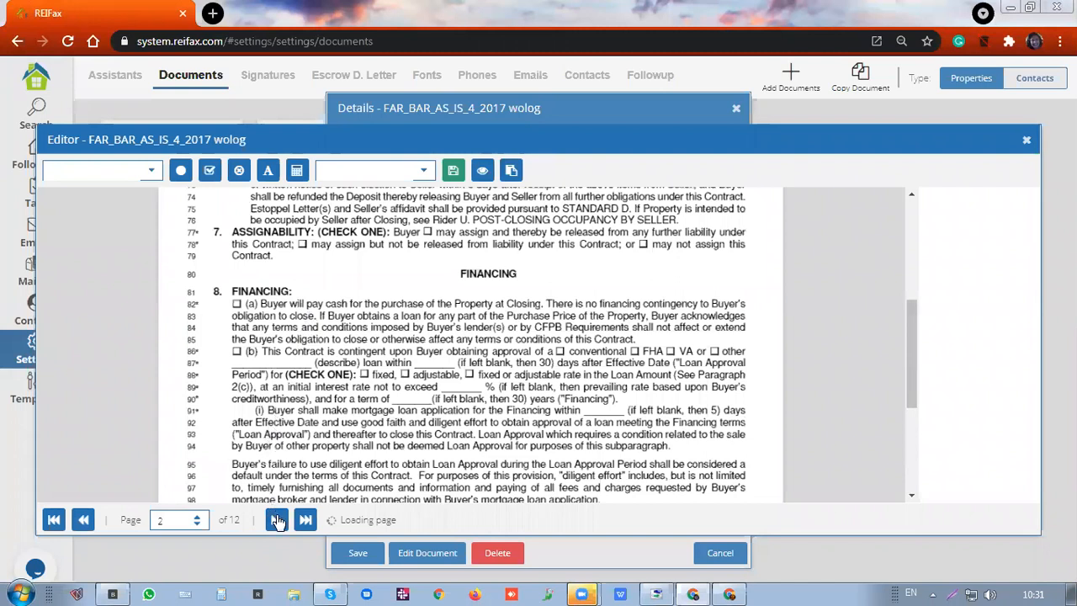
{"action": "left_click", "coordinate": [278, 520]}
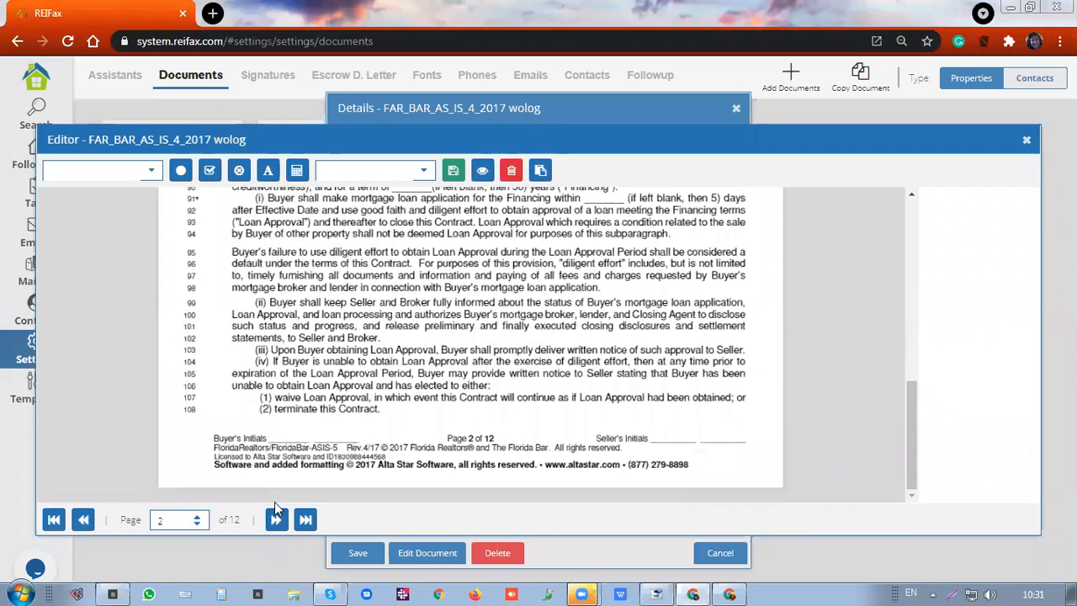
{"action": "left_click", "coordinate": [276, 514]}
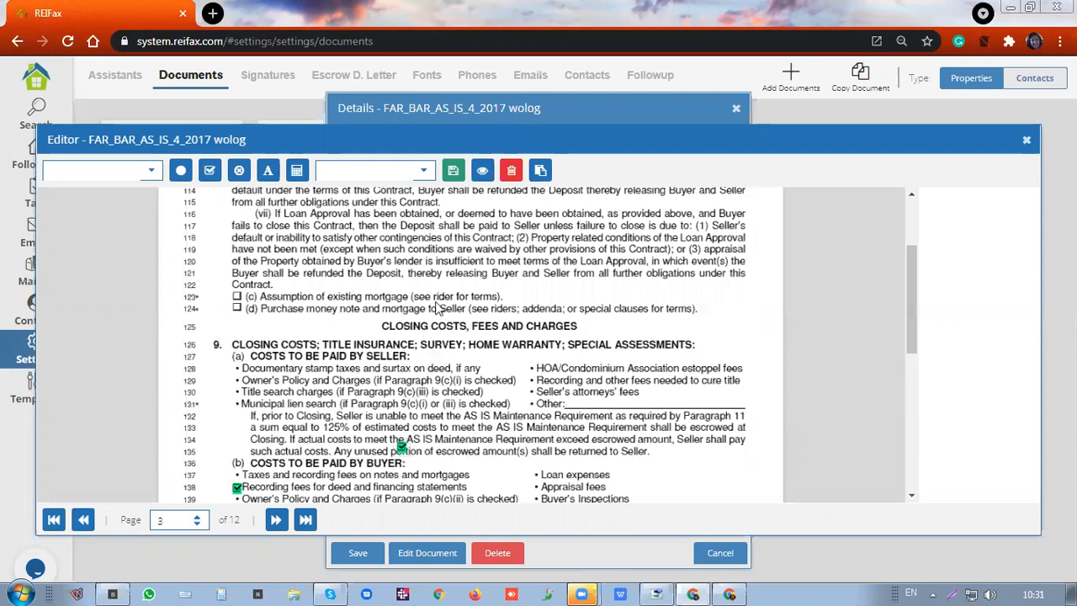
{"action": "scroll", "coordinate": [438, 310], "scroll_direction": "down", "scroll_amount": 1}
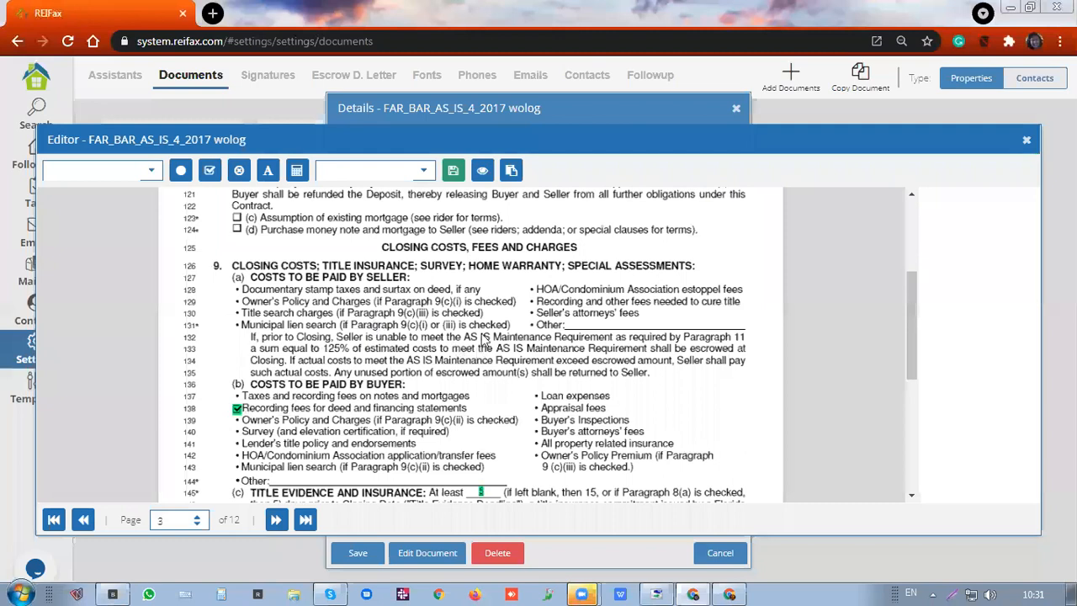
{"action": "scroll", "coordinate": [486, 339], "scroll_direction": "down", "scroll_amount": 2}
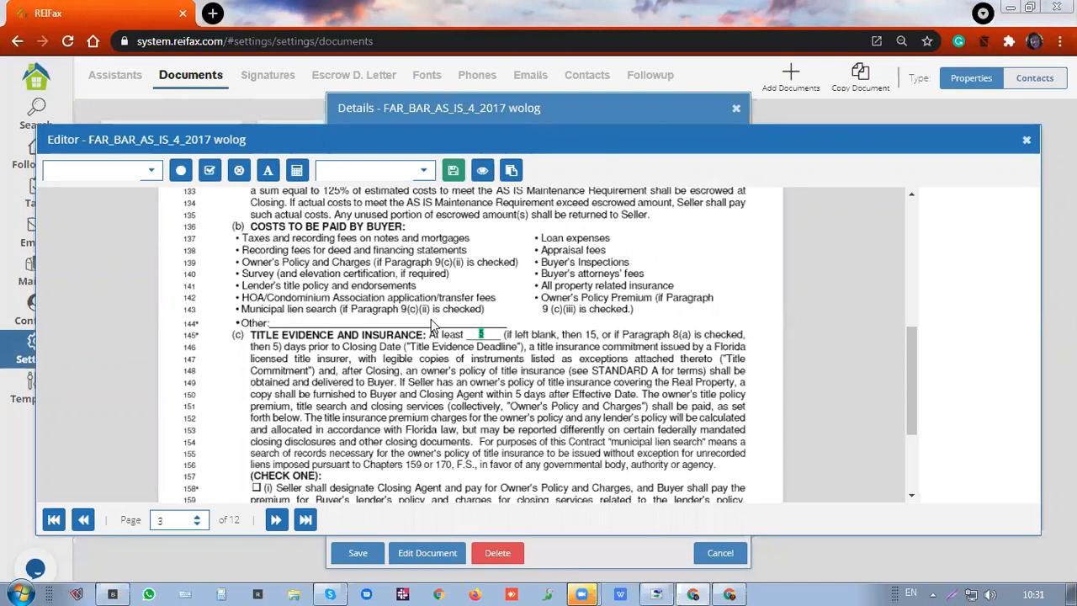
{"action": "scroll", "coordinate": [432, 324], "scroll_direction": "down", "scroll_amount": 2}
{"action": "scroll", "coordinate": [393, 462], "scroll_direction": "up", "scroll_amount": 3}
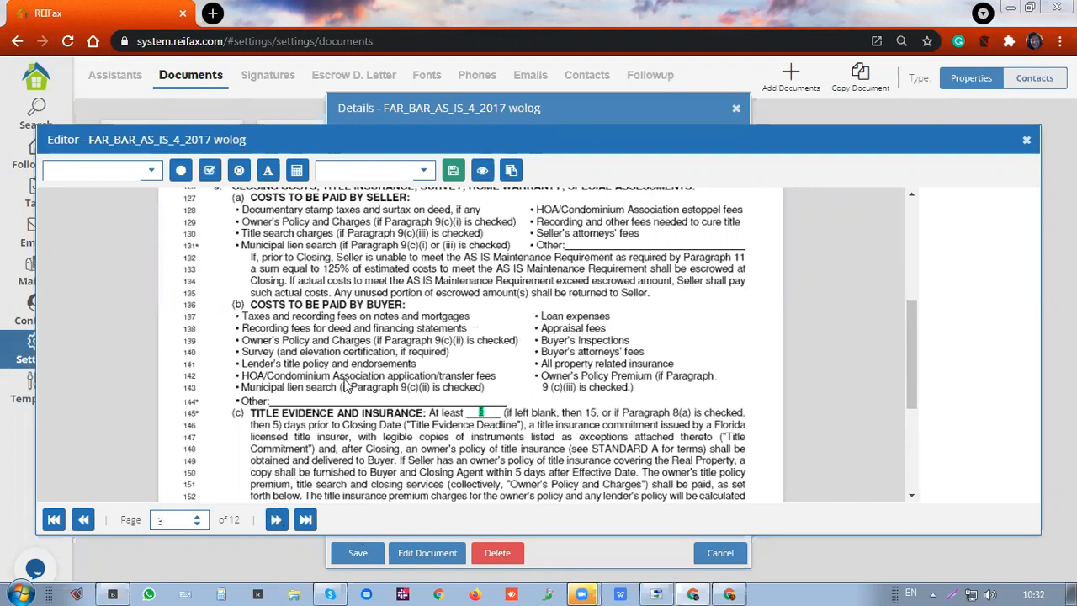
{"action": "scroll", "coordinate": [347, 384], "scroll_direction": "up", "scroll_amount": 3}
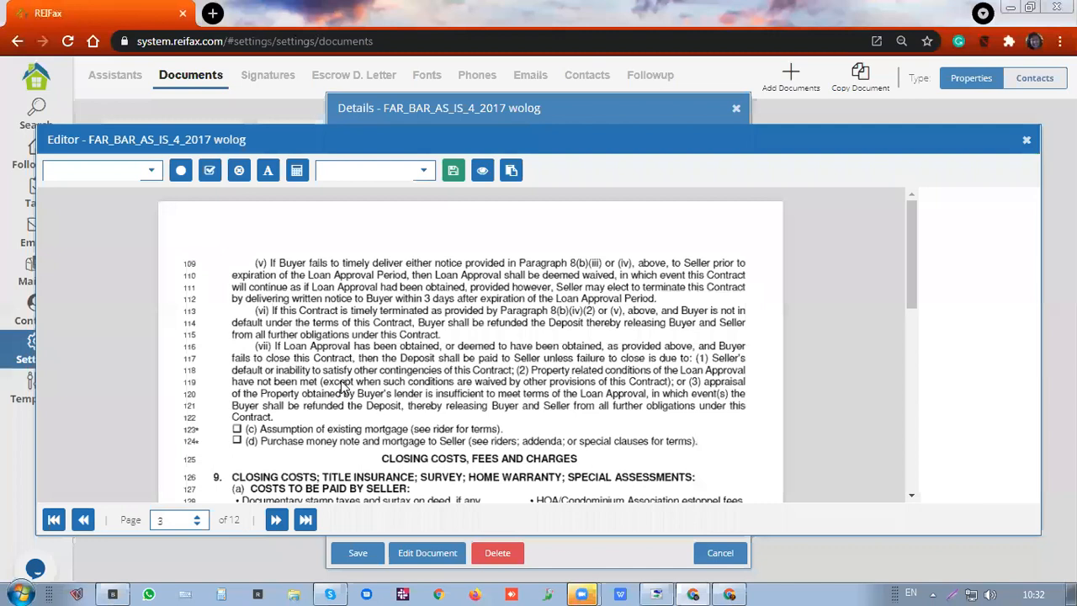
Continue to page 4 and scroll to check its fields
{"action": "left_click", "coordinate": [276, 520]}
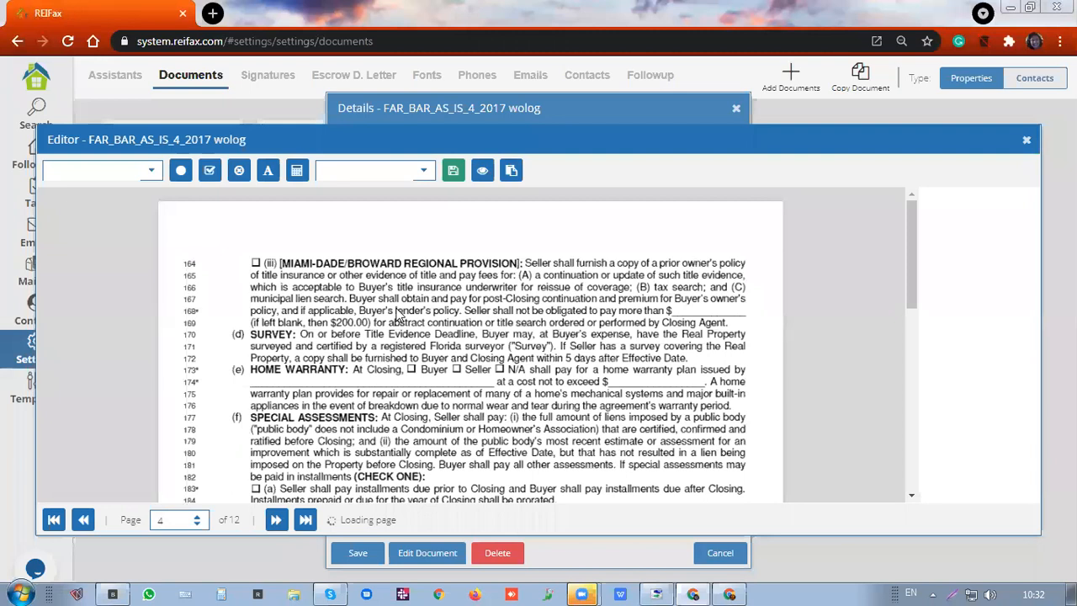
{"action": "scroll", "coordinate": [671, 333], "scroll_direction": "down", "scroll_amount": 10}
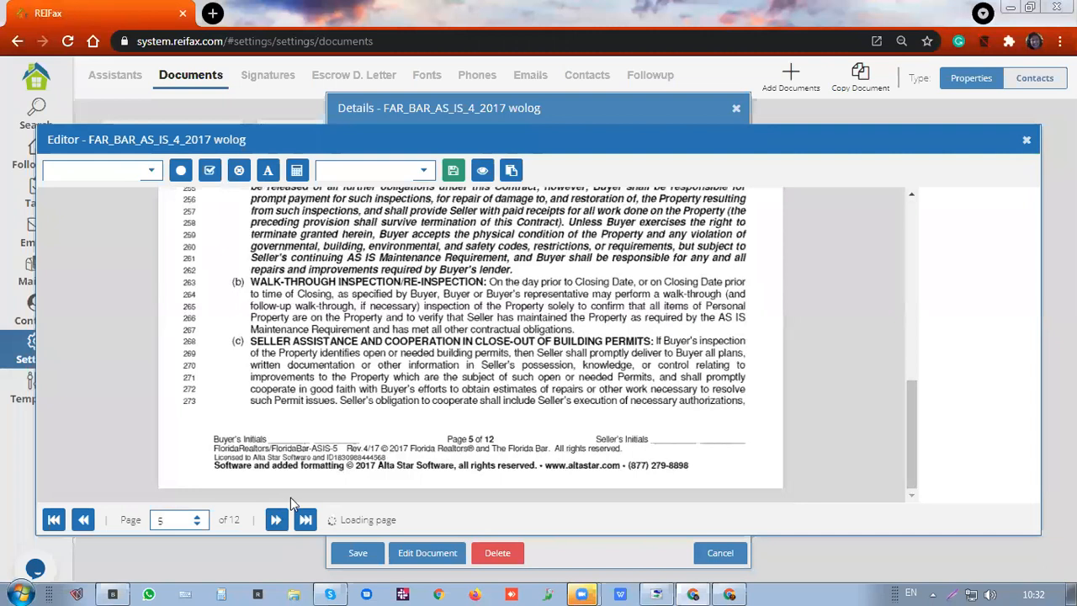
{"action": "scroll", "coordinate": [386, 411], "scroll_direction": "up", "scroll_amount": 3}
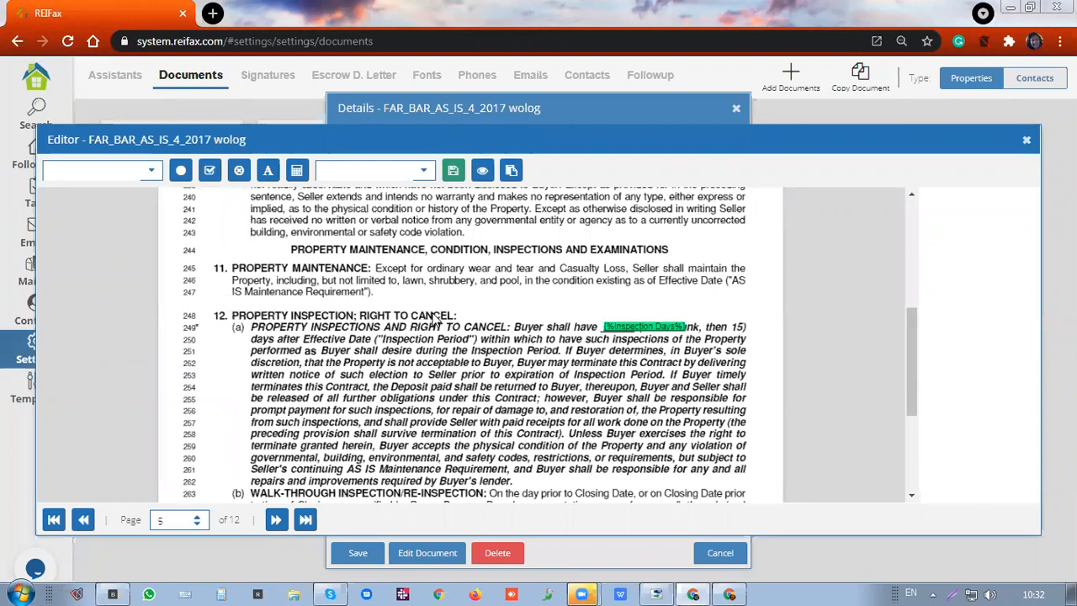
{"action": "scroll", "coordinate": [435, 319], "scroll_direction": "down", "scroll_amount": 5}
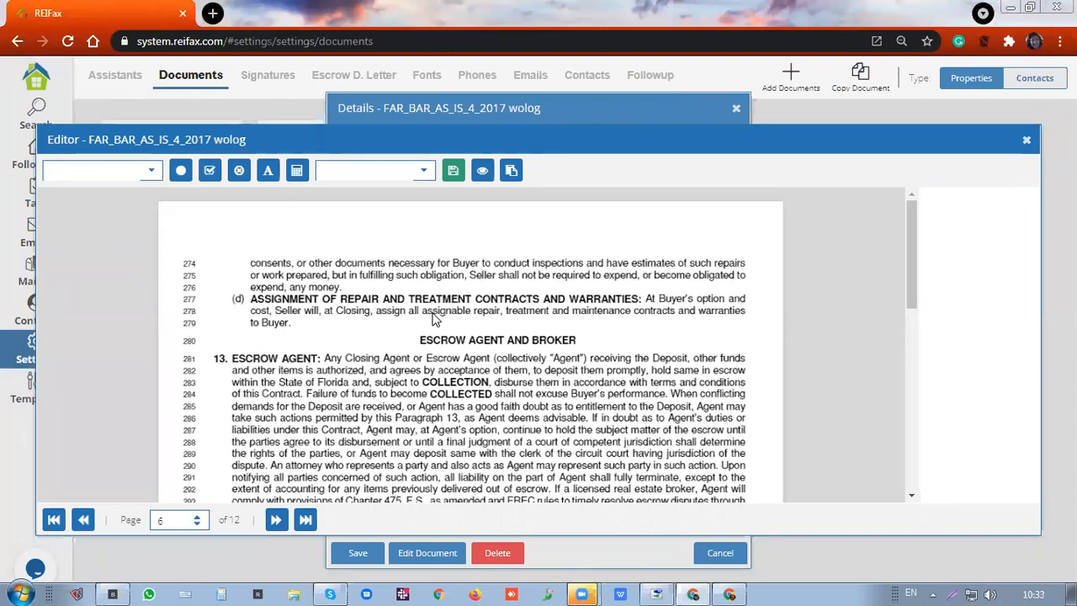
Create a new template named 'This is my template' in Template's Manager and confirm its creation
{"action": "left_click", "coordinate": [511, 172]}
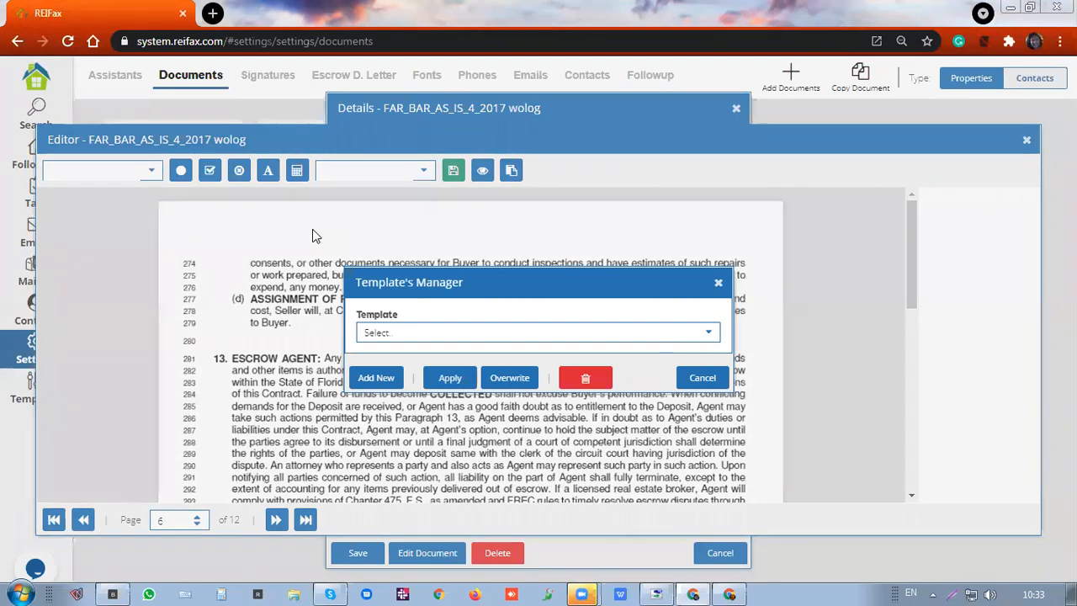
{"action": "left_click", "coordinate": [376, 378]}
{"action": "type", "text": "This is my te"}
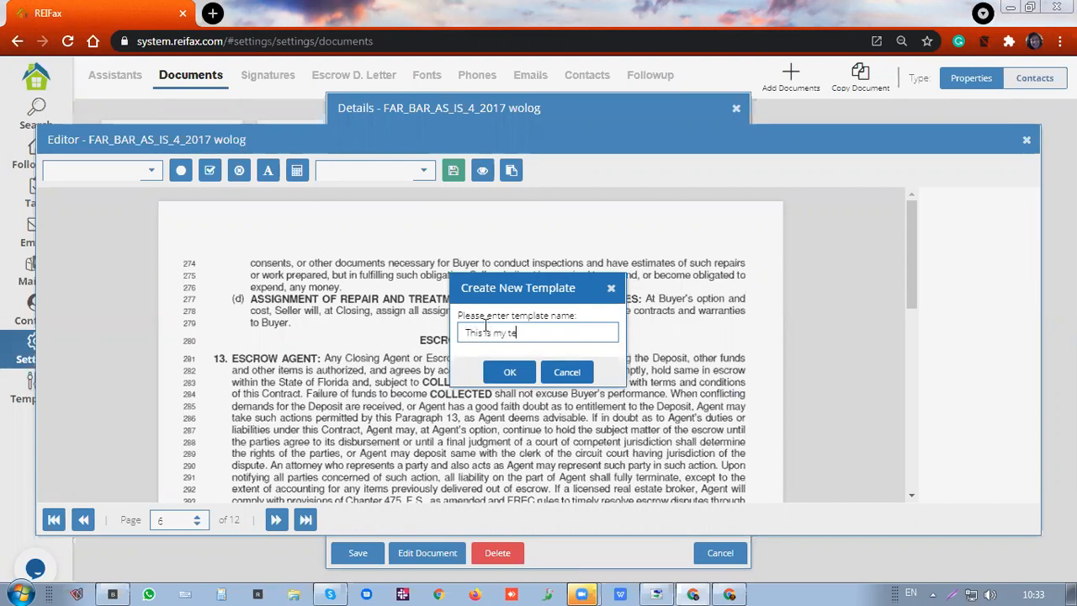
{"action": "type", "text": "mplate"}
{"action": "left_click", "coordinate": [510, 373]}
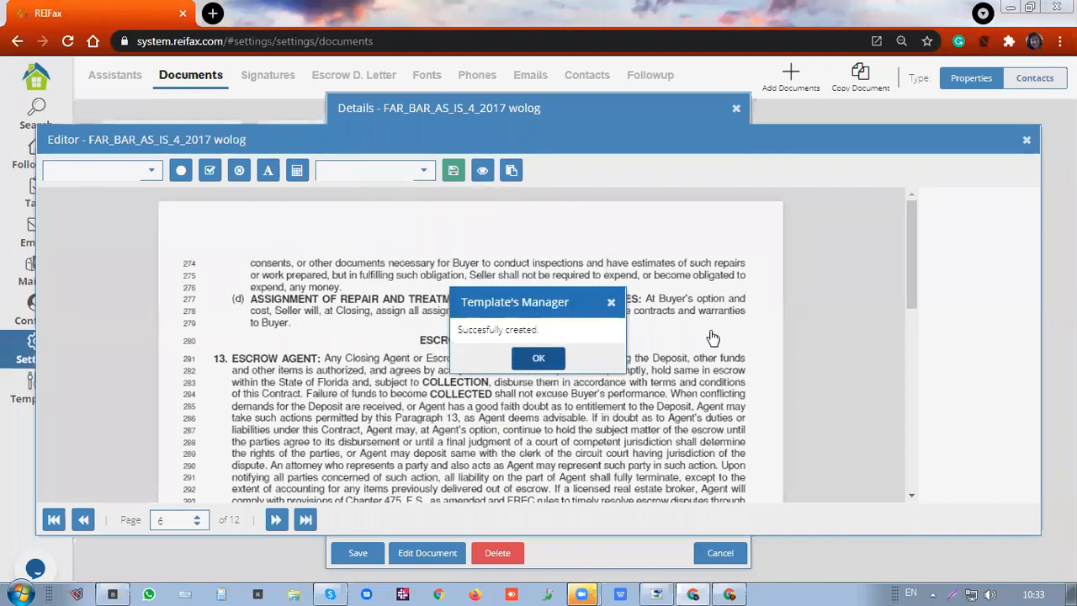
{"action": "left_click", "coordinate": [563, 357]}
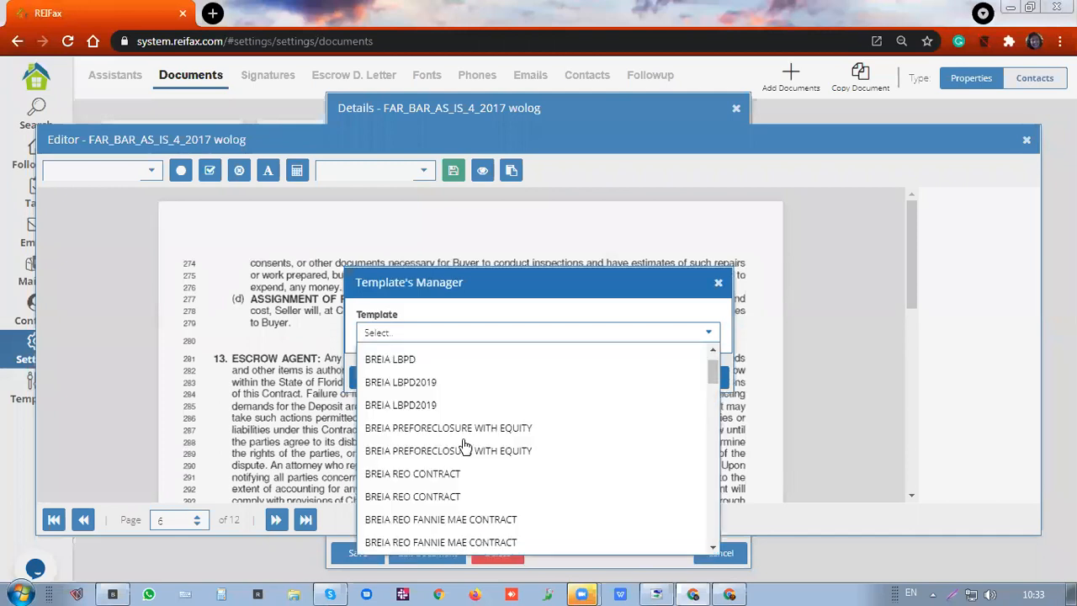
{"action": "scroll", "coordinate": [464, 446], "scroll_direction": "down", "scroll_amount": 8}
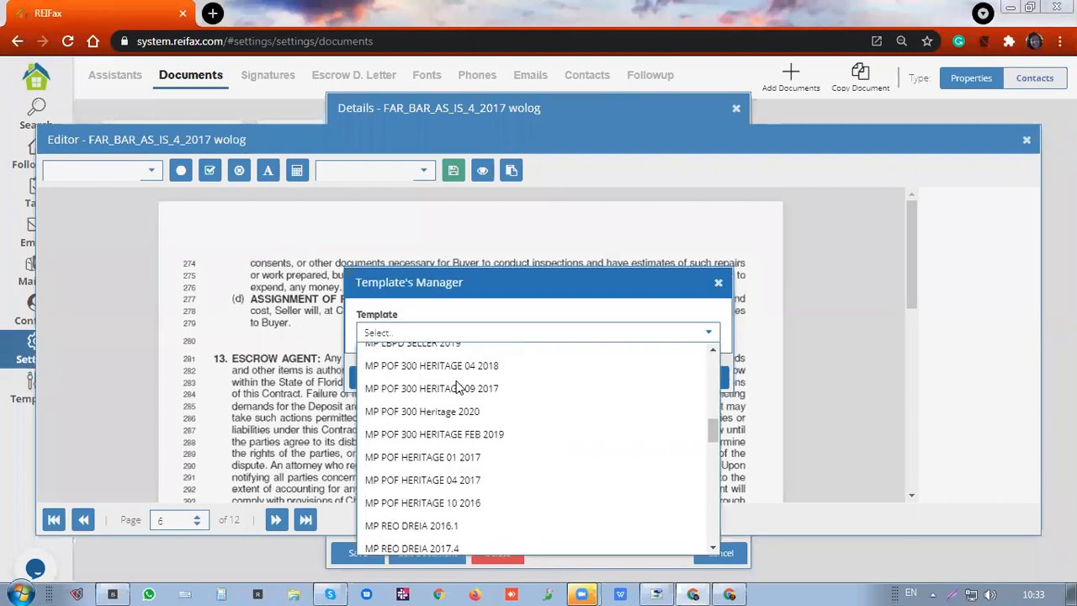
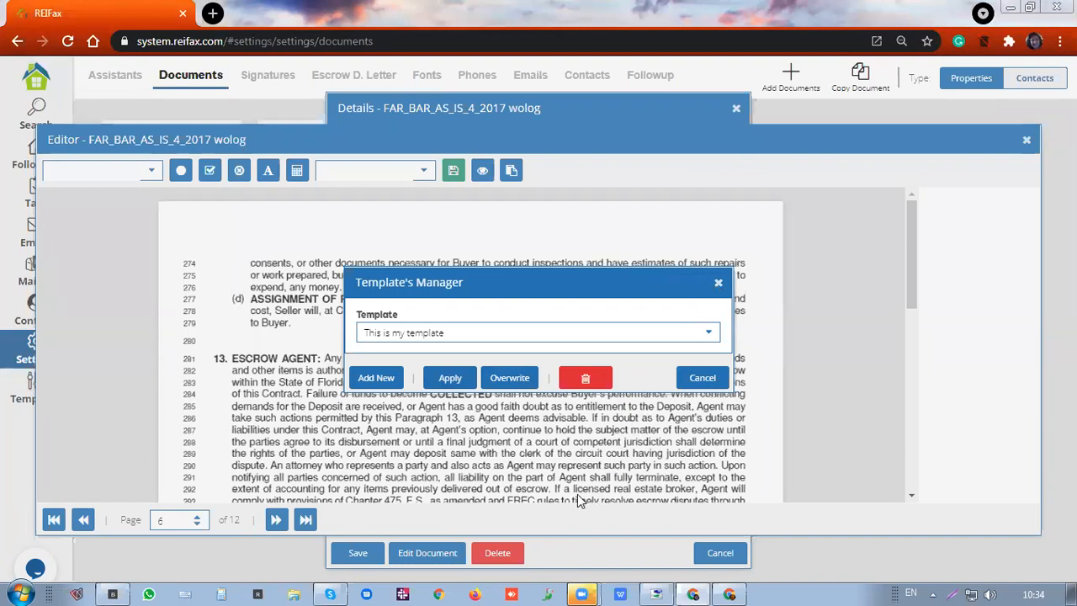
Close Template's Manager, review page 6's escrow section, and save the FAR_BAR_AS_IS_4_2017 wolog contract
{"action": "key", "text": "Escape"}
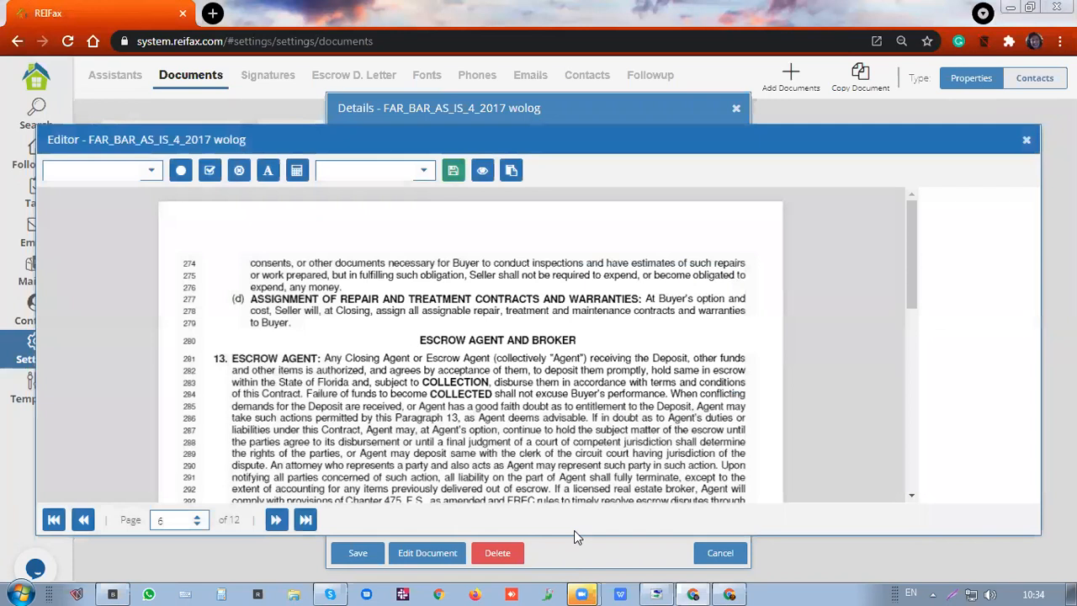
{"action": "scroll", "coordinate": [574, 530], "scroll_direction": "down", "scroll_amount": 1}
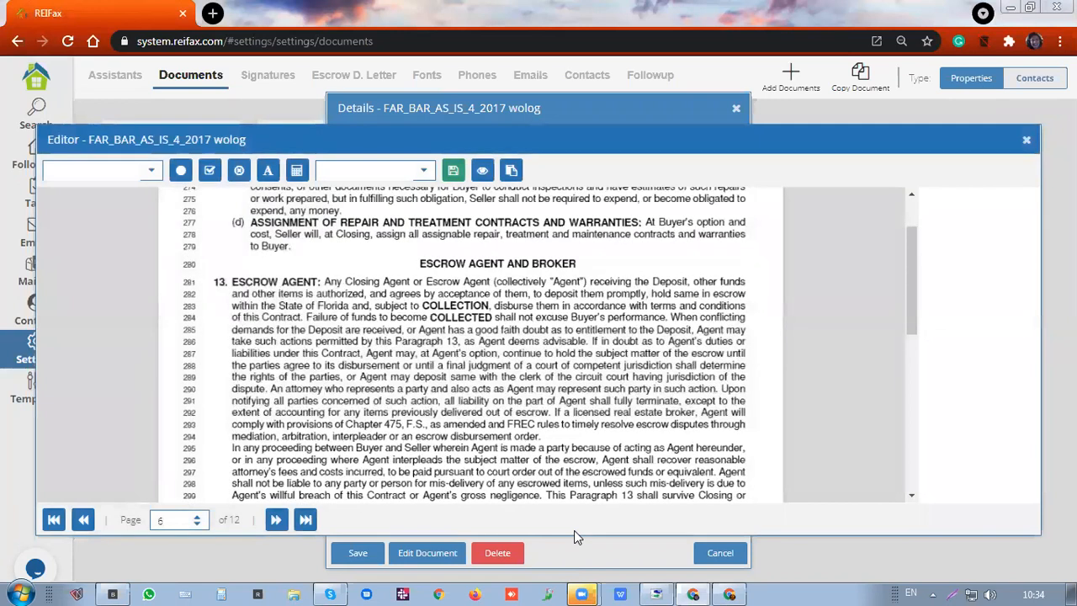
{"action": "scroll", "coordinate": [574, 530], "scroll_direction": "down", "scroll_amount": 1}
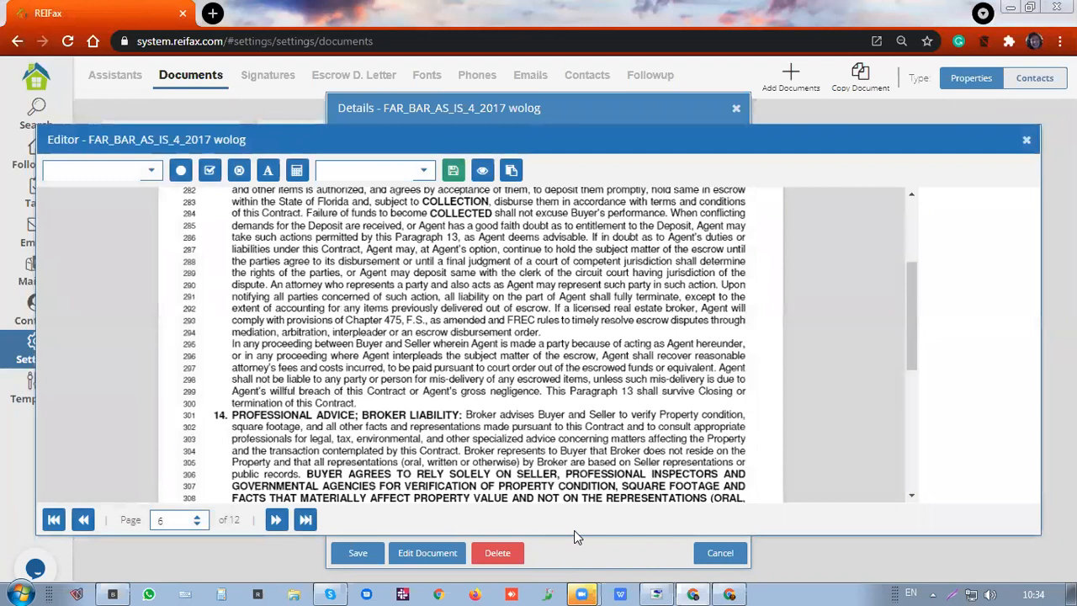
{"action": "scroll", "coordinate": [574, 531], "scroll_direction": "down", "scroll_amount": 1}
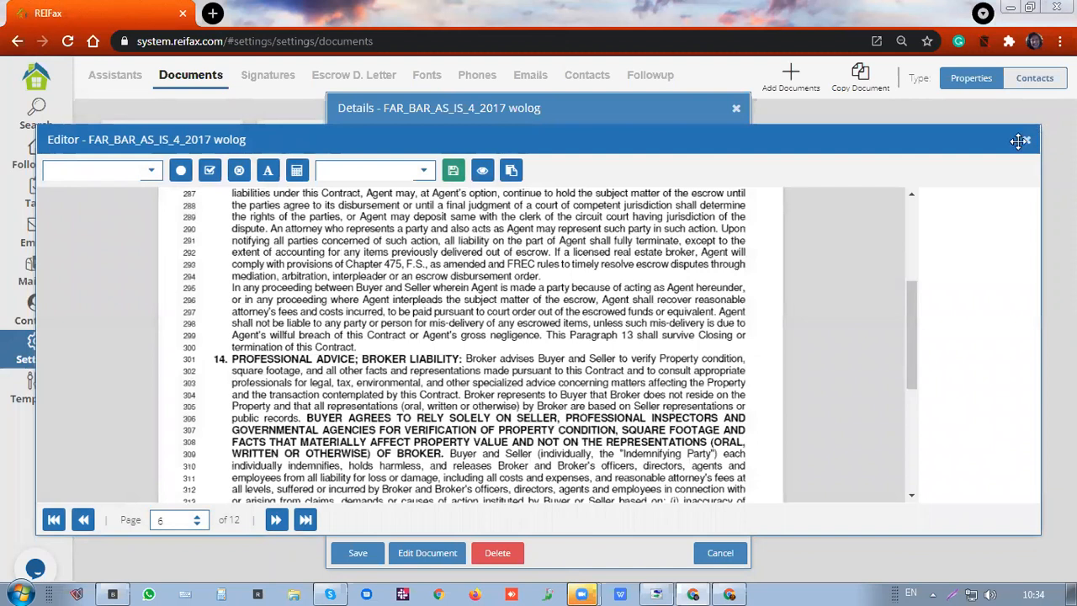
{"action": "left_click", "coordinate": [452, 174]}
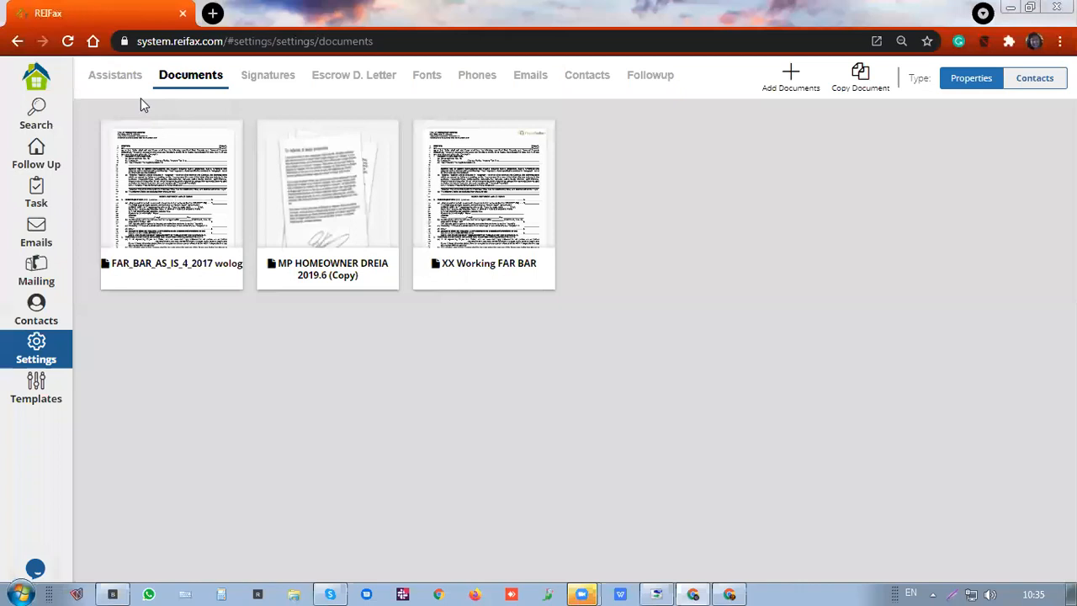
Switch to the Signatures settings page
{"action": "left_click", "coordinate": [265, 78]}
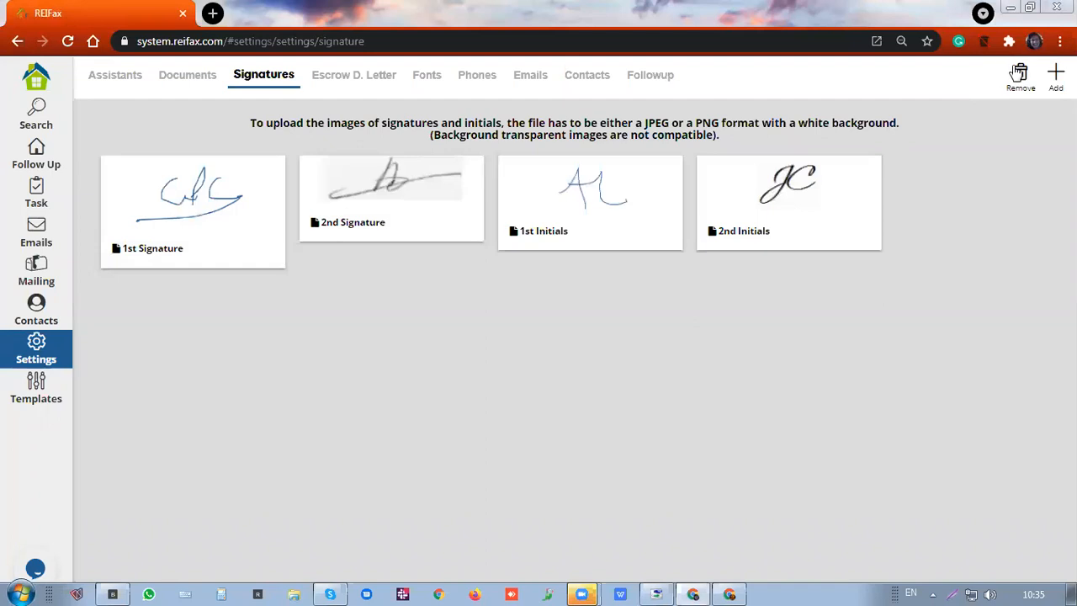
Open the 1st Signature and draw a new five-stroke freehand signature on the pad
{"action": "left_click", "coordinate": [1056, 75]}
{"action": "left_click_drag", "start_coordinate": [501, 381], "coordinate": [497, 432]}
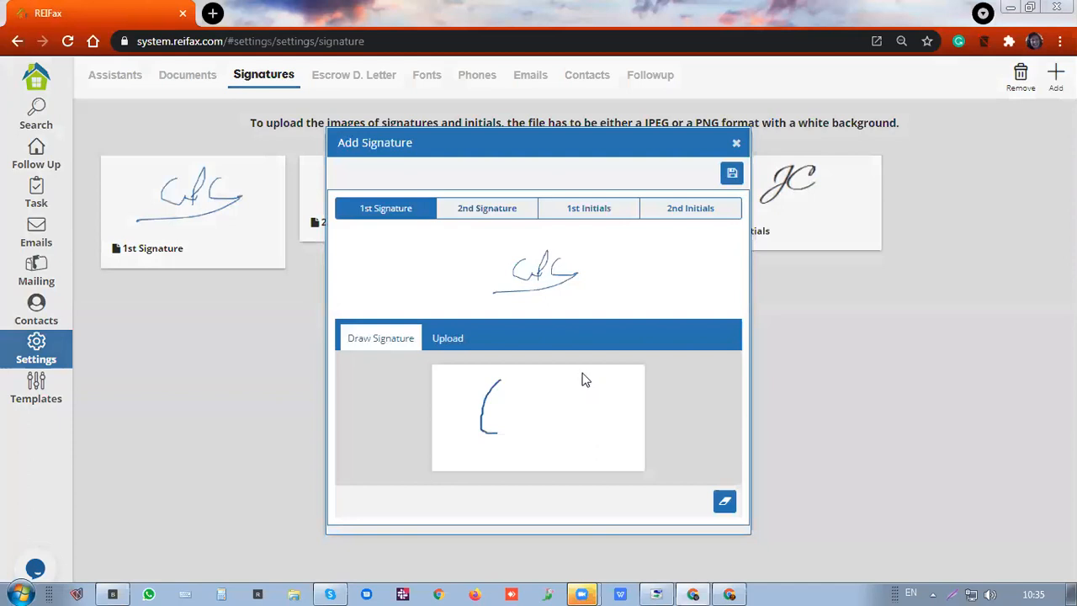
{"action": "left_click_drag", "start_coordinate": [586, 380], "coordinate": [564, 418]}
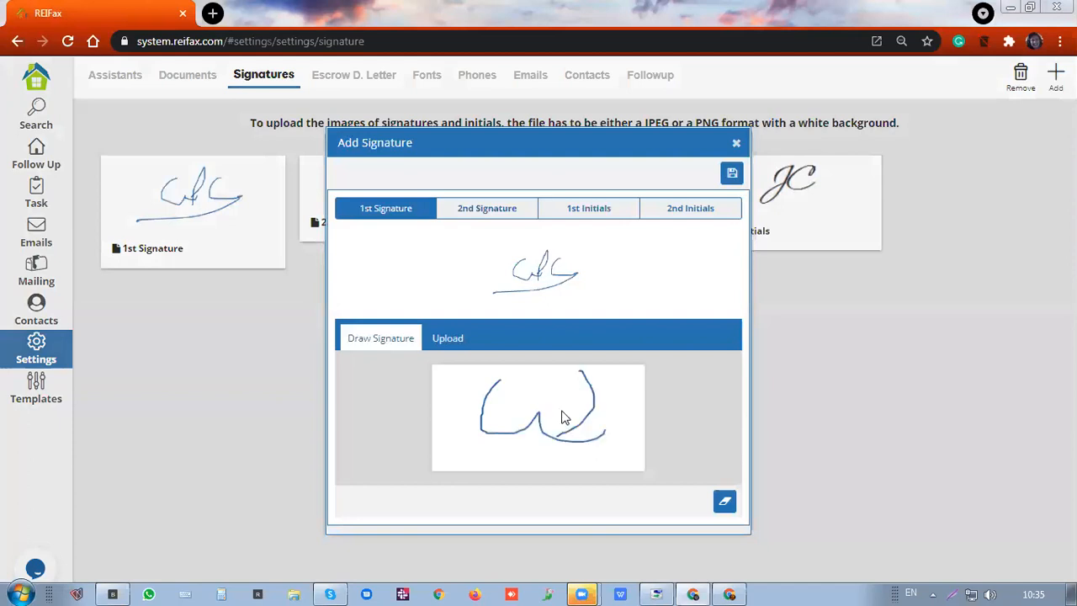
{"action": "left_click_drag", "start_coordinate": [548, 469], "coordinate": [580, 372]}
{"action": "left_click_drag", "start_coordinate": [510, 393], "coordinate": [501, 434]}
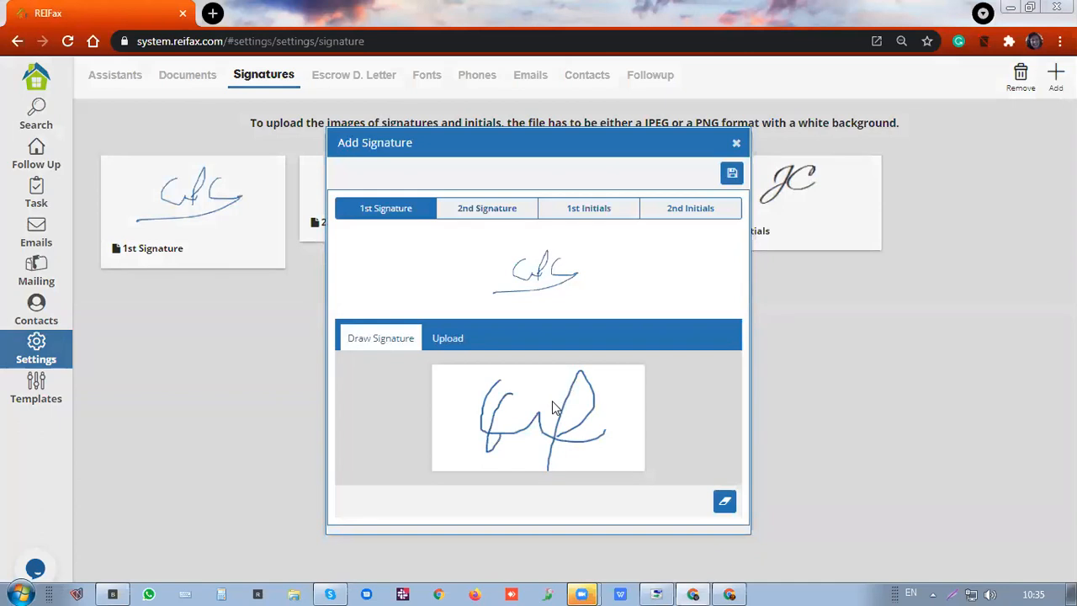
{"action": "left_click_drag", "start_coordinate": [513, 397], "coordinate": [554, 414]}
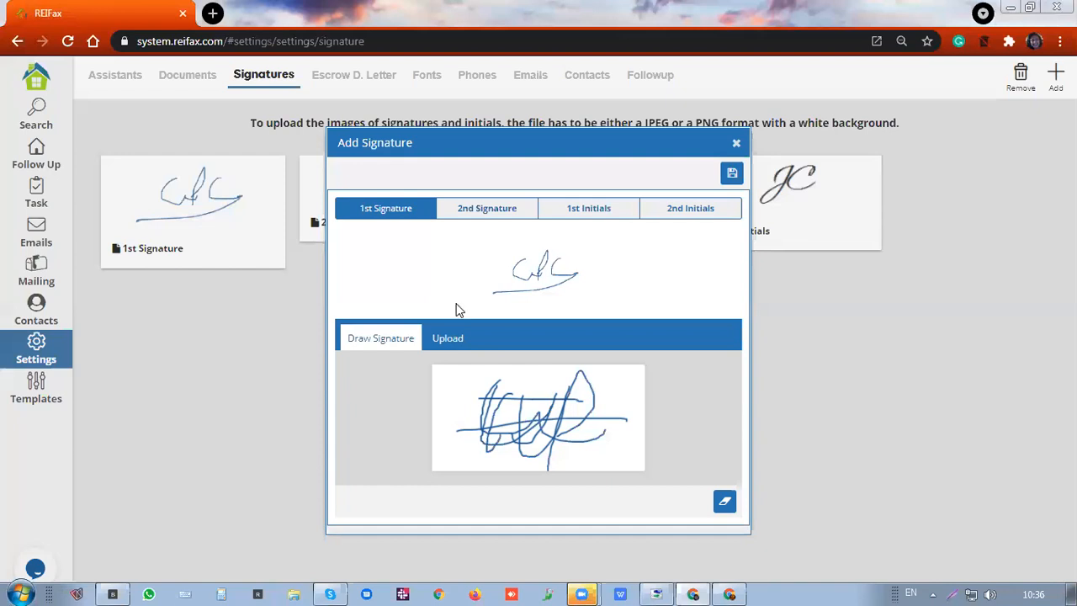
Check the Upload option and the 1st Initials image, then go to Escrow D. Letter settings
{"action": "left_click", "coordinate": [446, 338]}
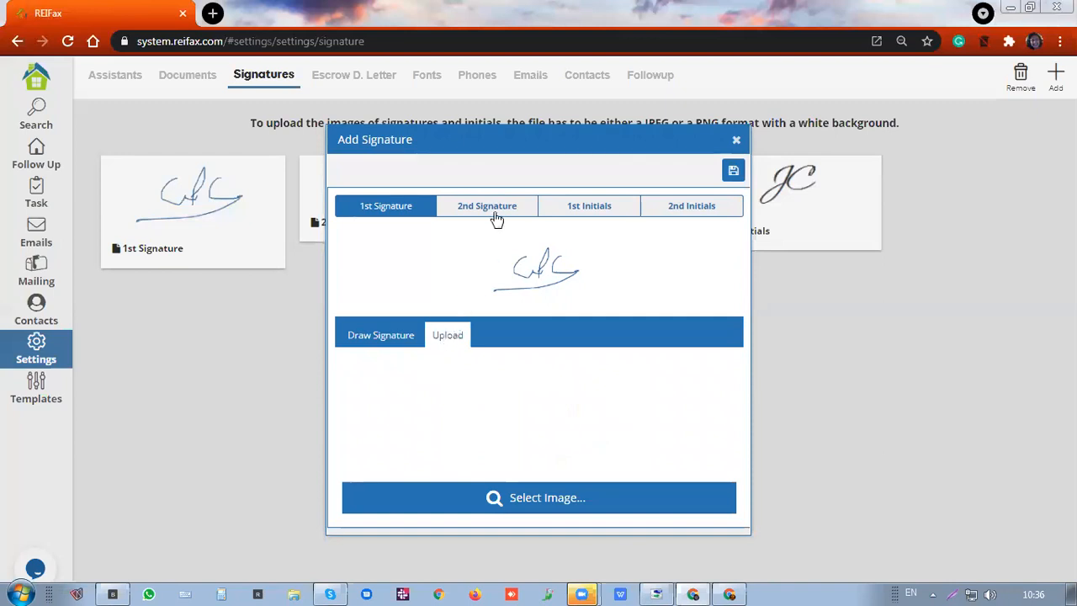
{"action": "left_click", "coordinate": [600, 207]}
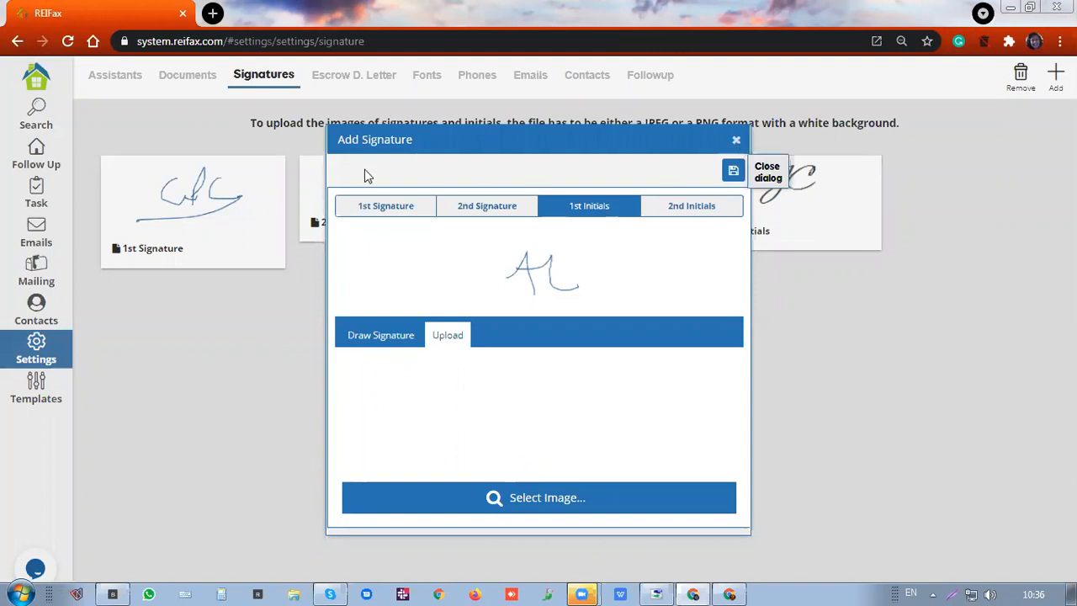
{"action": "left_click", "coordinate": [358, 75]}
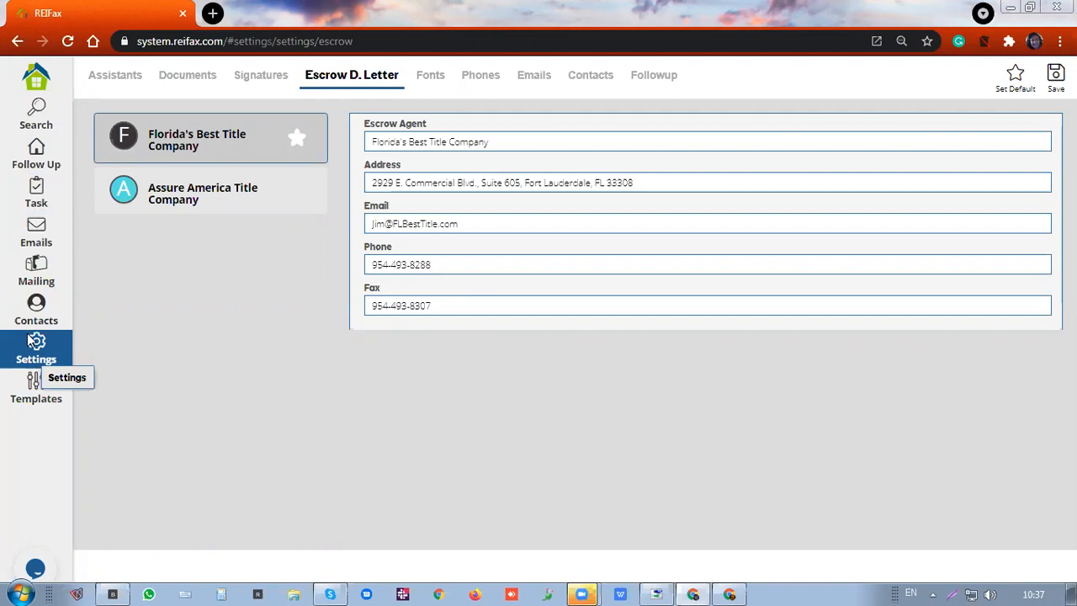
View Assure America Title Company's escrow details, then select FAR_BAR_AS_IS_4_2017 wolog in Documents
{"action": "left_click", "coordinate": [227, 187]}
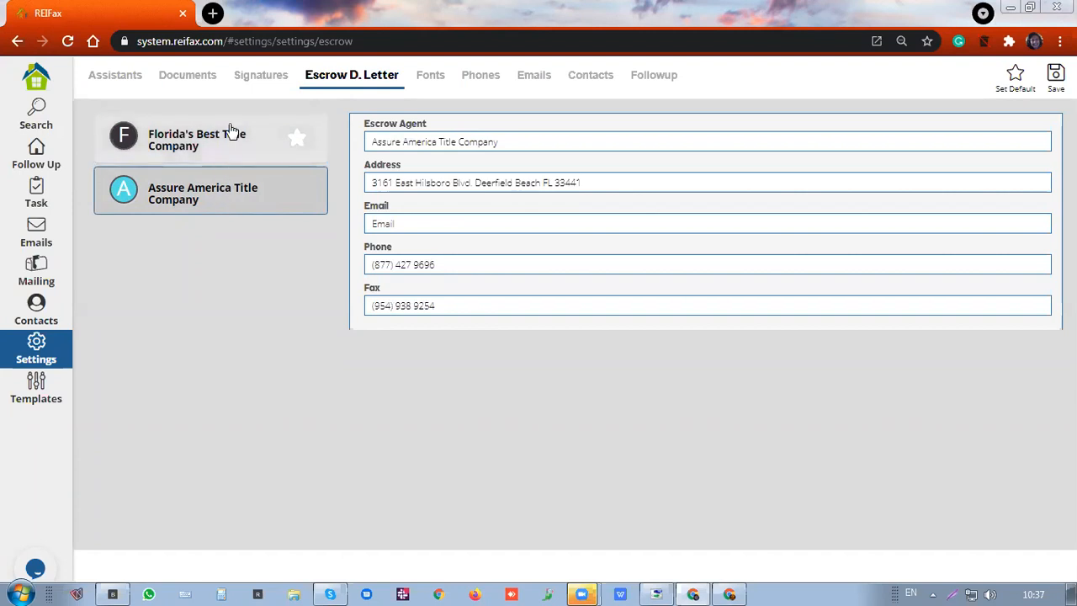
{"action": "left_click", "coordinate": [198, 84]}
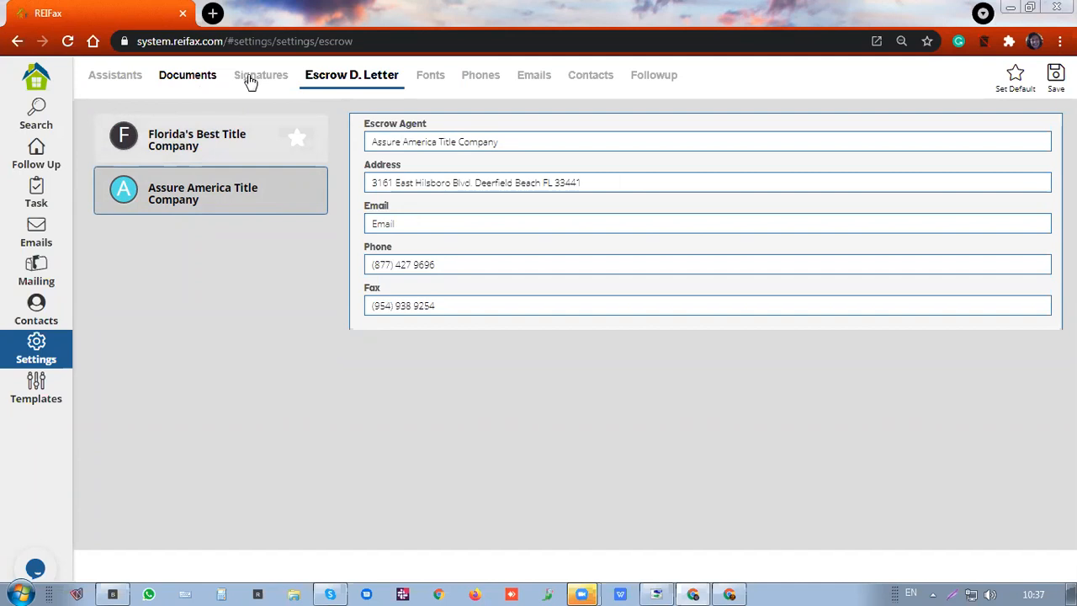
{"action": "left_click", "coordinate": [178, 259]}
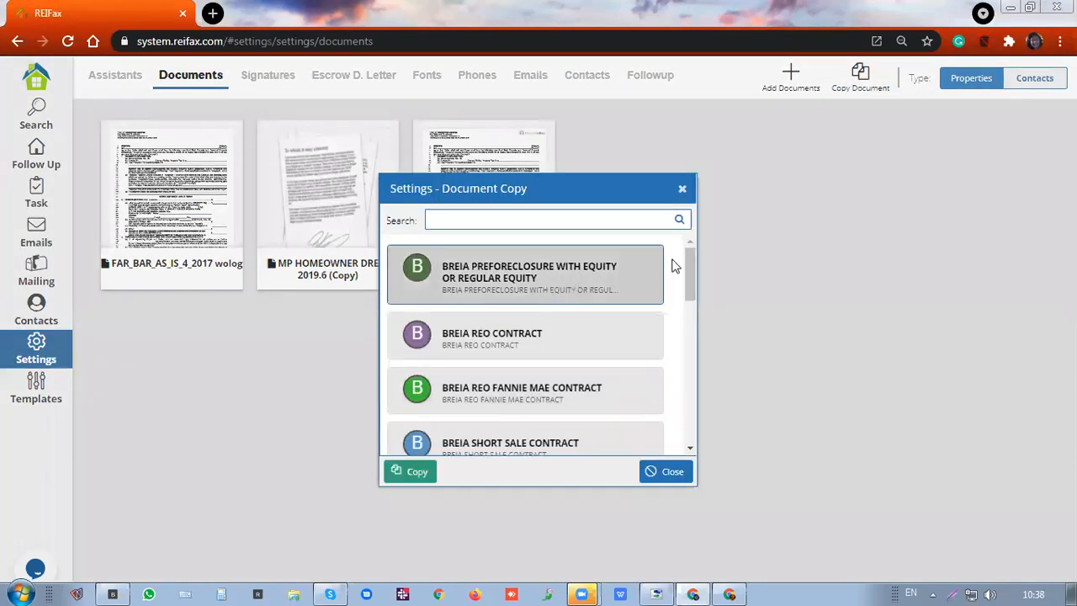
Browse the BREIA PREFORECLOSURE WITH EQUITY and BREIA REO CONTRACT entries in Document Copy
{"action": "left_click", "coordinate": [596, 289]}
{"action": "left_click", "coordinate": [528, 316]}
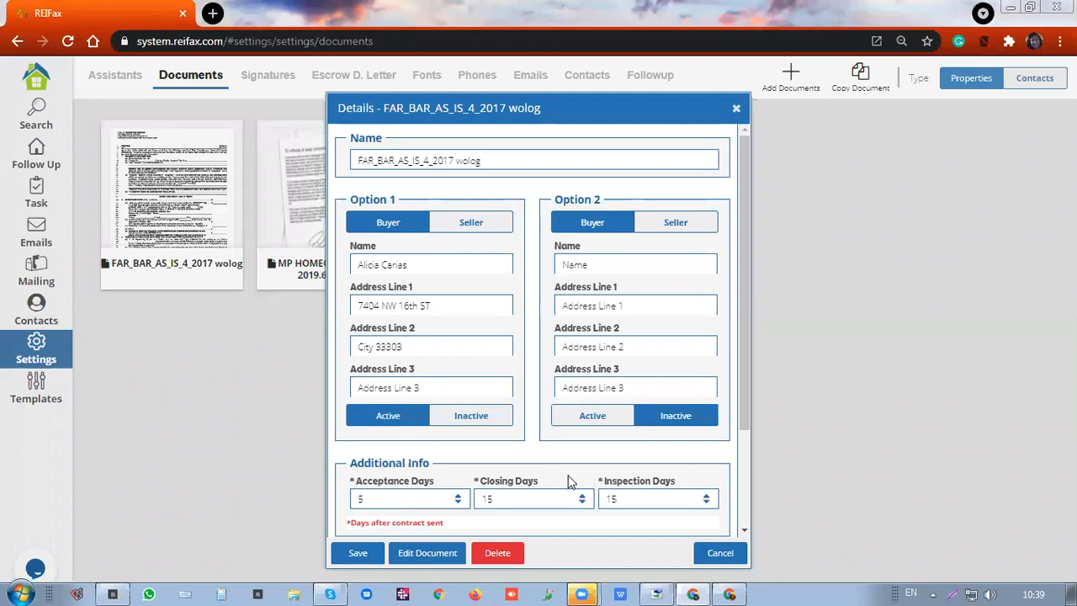
Confirm Forms LBPD.pdf is listed under Additional Documents, then go to Follow Up
{"action": "scroll", "coordinate": [640, 399], "scroll_direction": "down", "scroll_amount": 3}
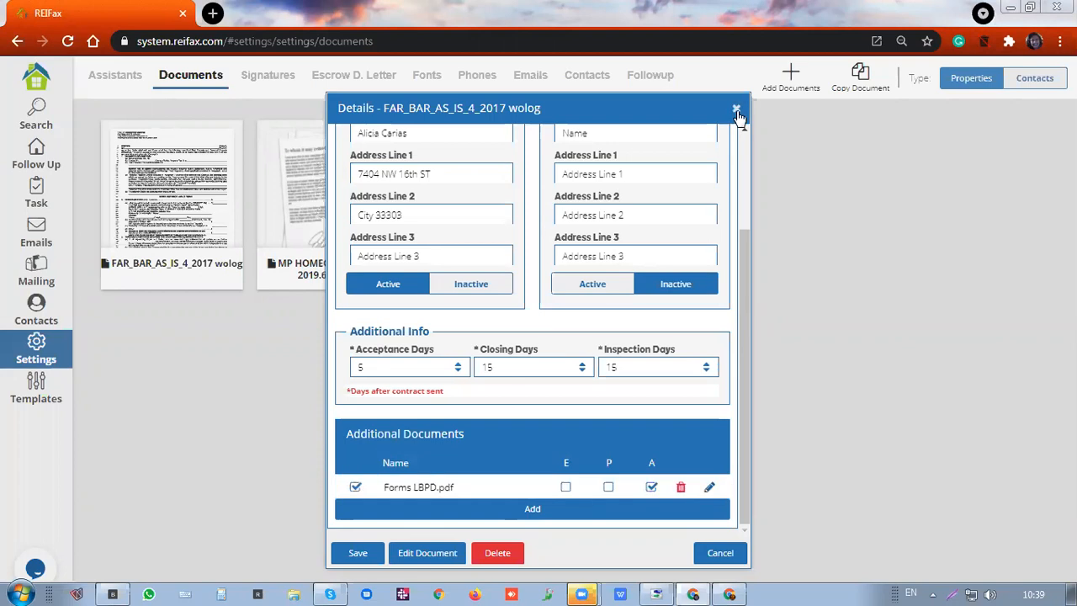
{"action": "left_click", "coordinate": [27, 157]}
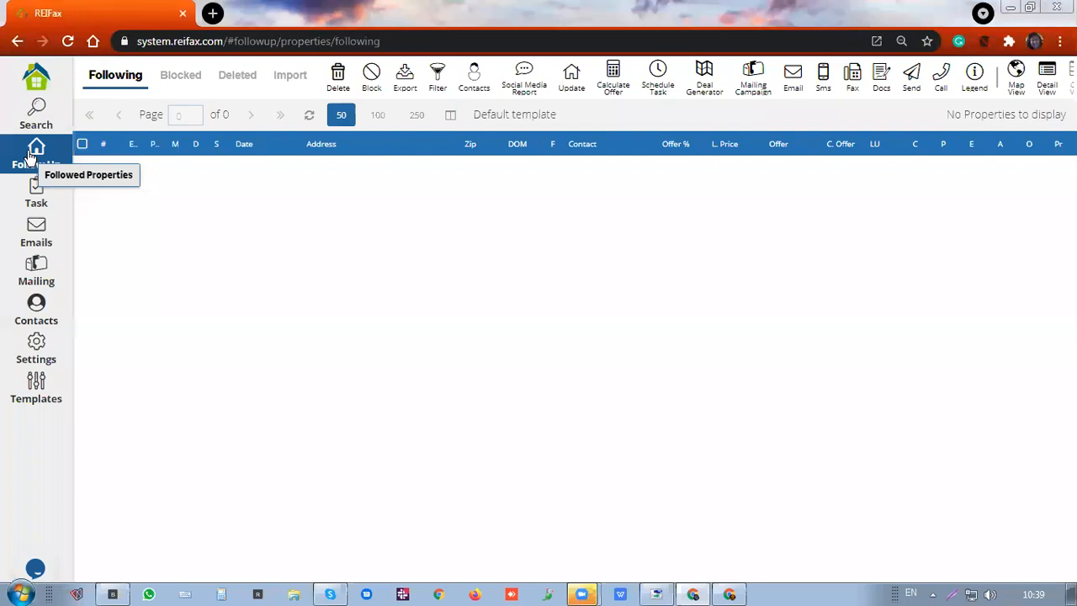
Reload the Follow Up list and check the third followed property
{"action": "left_click", "coordinate": [28, 158]}
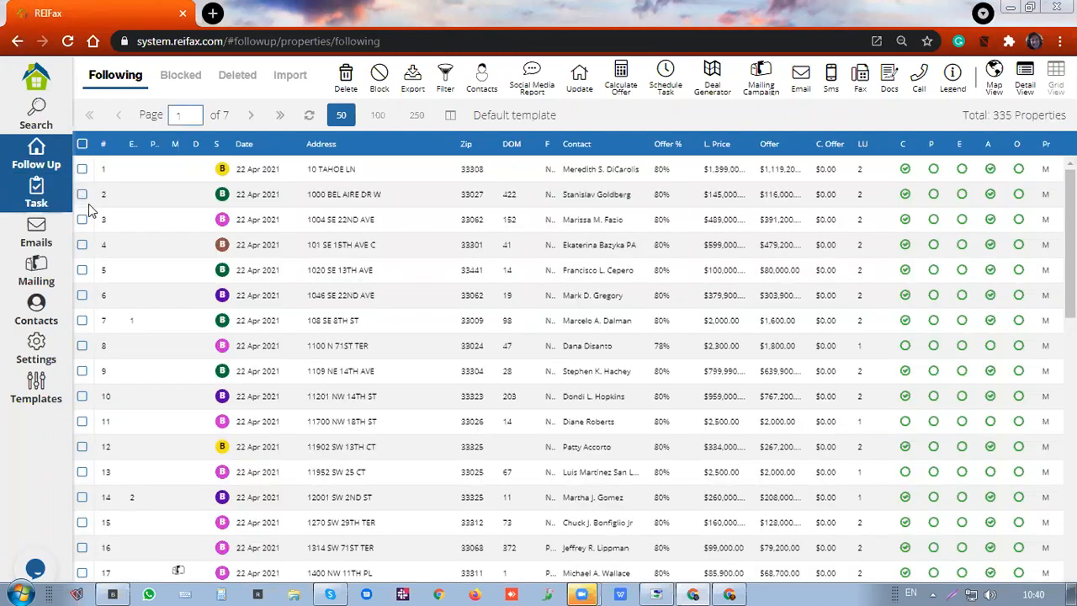
{"action": "left_click", "coordinate": [84, 220]}
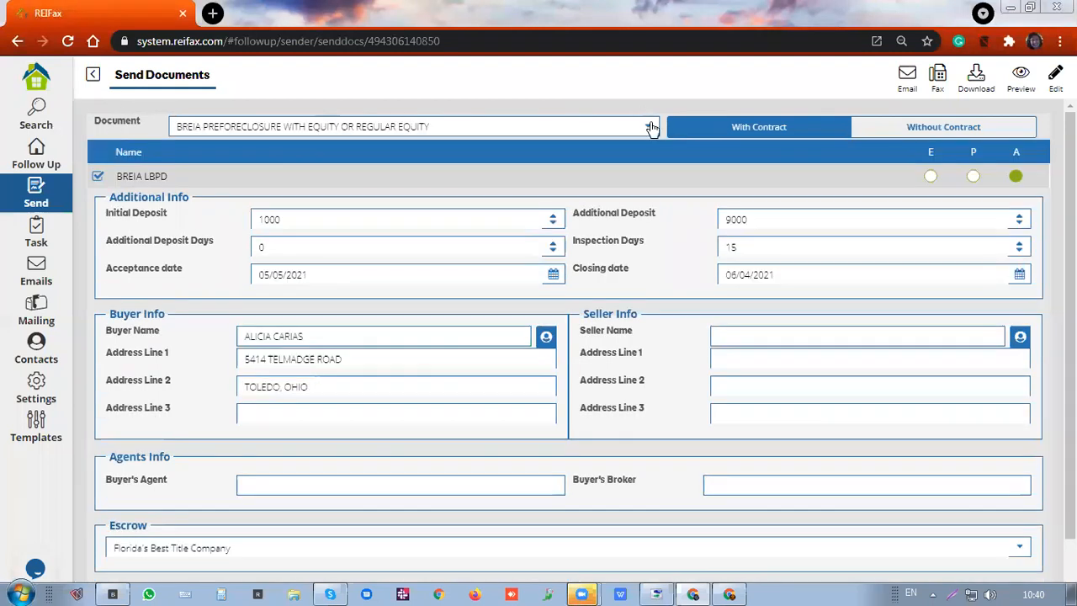
Choose FAR_BAR_AS_IS_4_2017 Wolog from the Document template list
{"action": "left_click", "coordinate": [651, 127]}
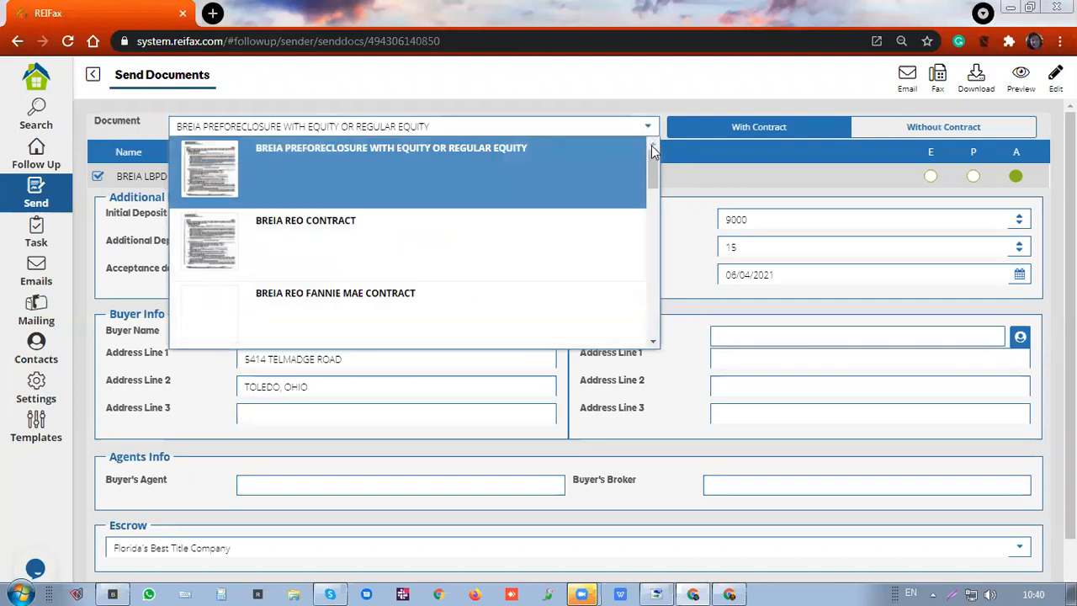
{"action": "left_click_drag", "start_coordinate": [655, 158], "coordinate": [650, 232]}
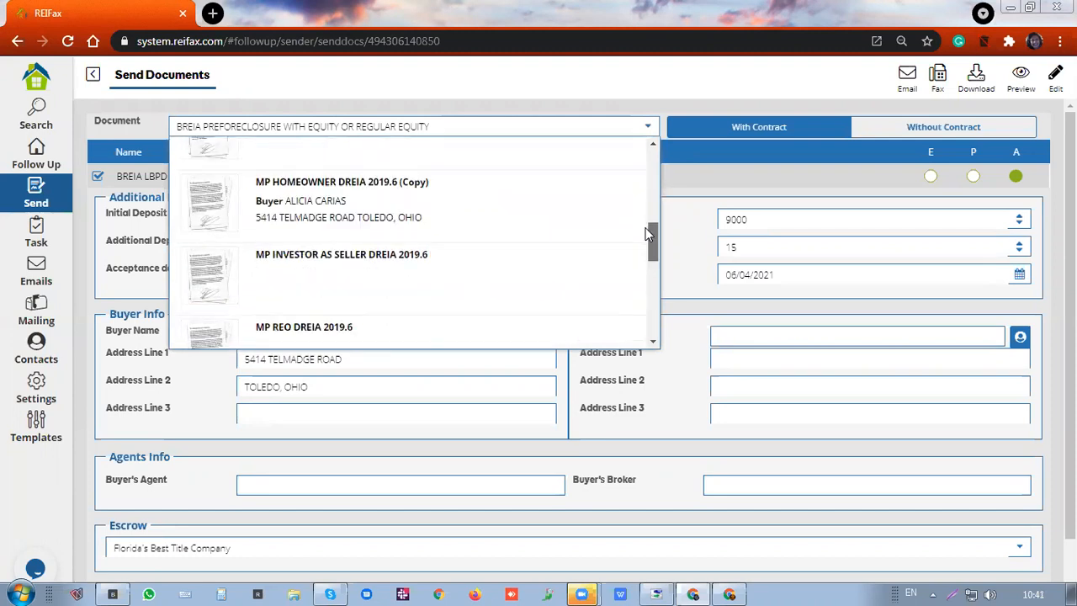
{"action": "left_click_drag", "start_coordinate": [648, 237], "coordinate": [655, 313]}
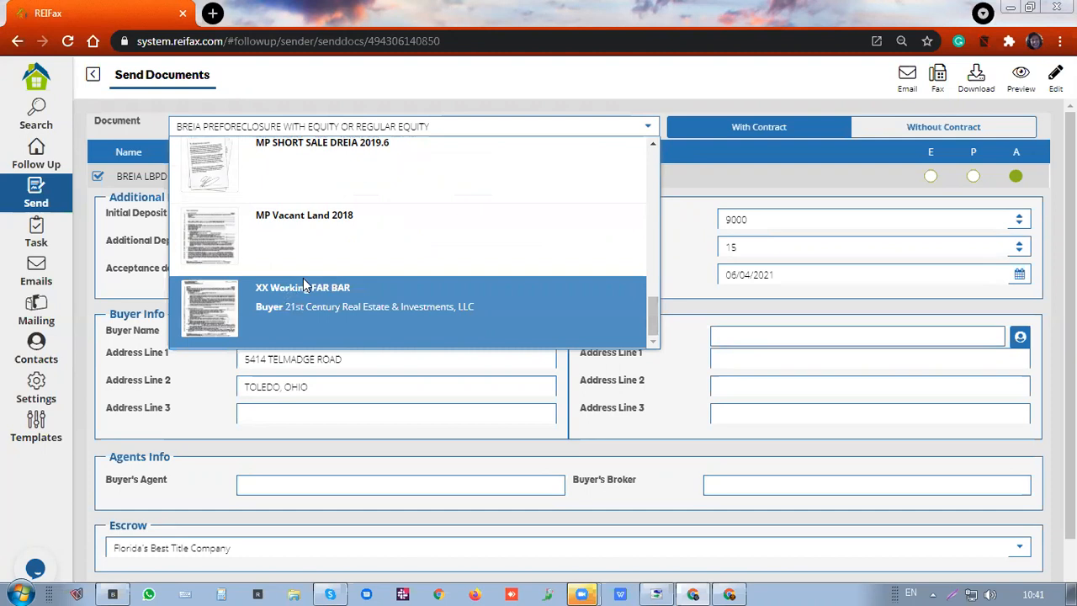
{"action": "scroll", "coordinate": [305, 285], "scroll_direction": "up", "scroll_amount": 1}
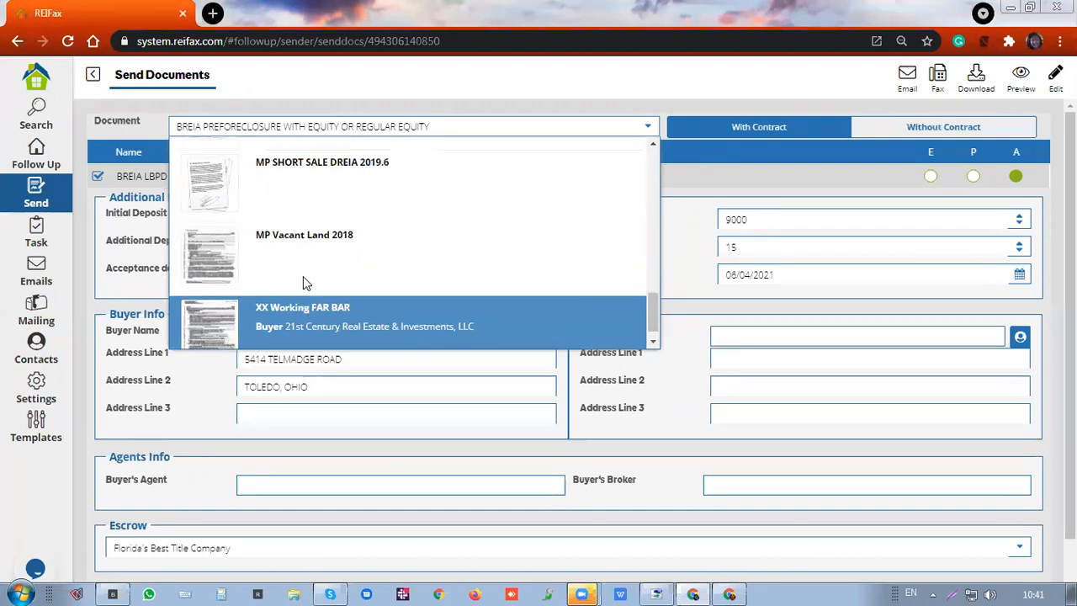
{"action": "scroll", "coordinate": [305, 284], "scroll_direction": "up", "scroll_amount": 8}
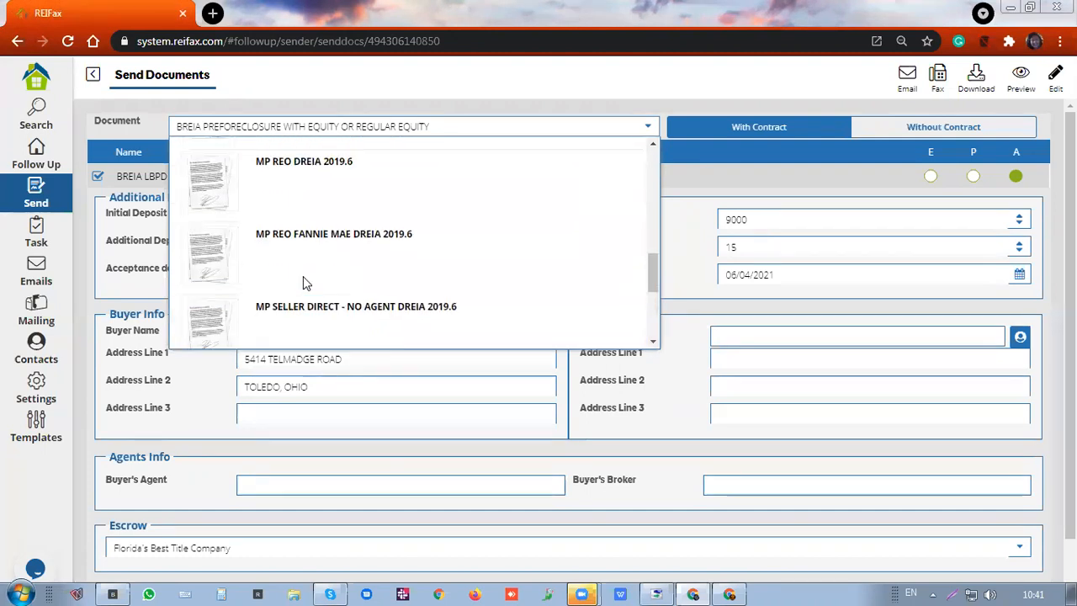
{"action": "scroll", "coordinate": [305, 283], "scroll_direction": "up", "scroll_amount": 3}
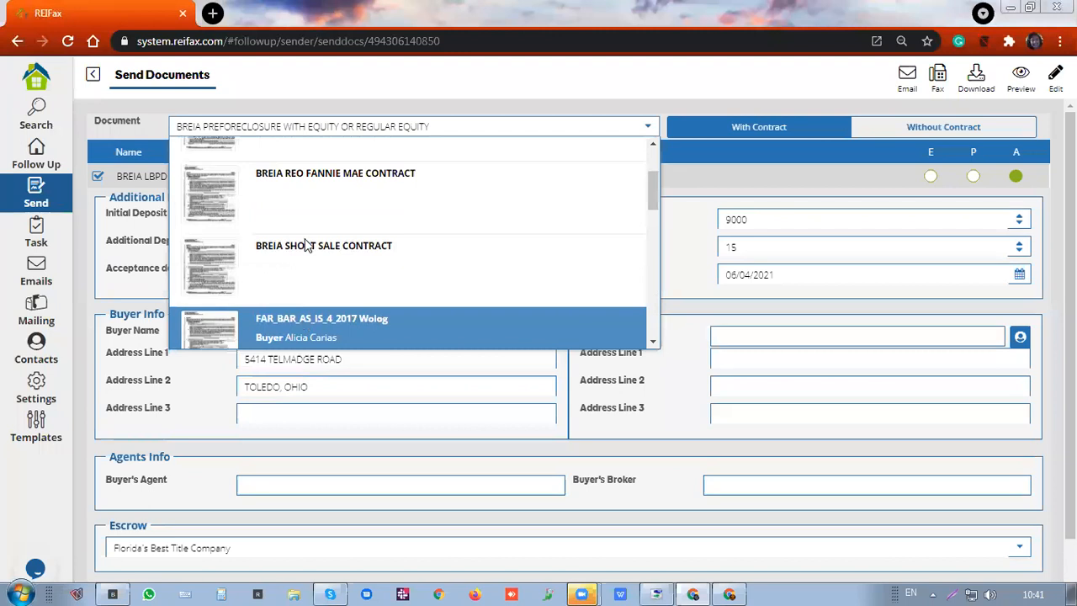
{"action": "scroll", "coordinate": [303, 175], "scroll_direction": "up", "scroll_amount": 1}
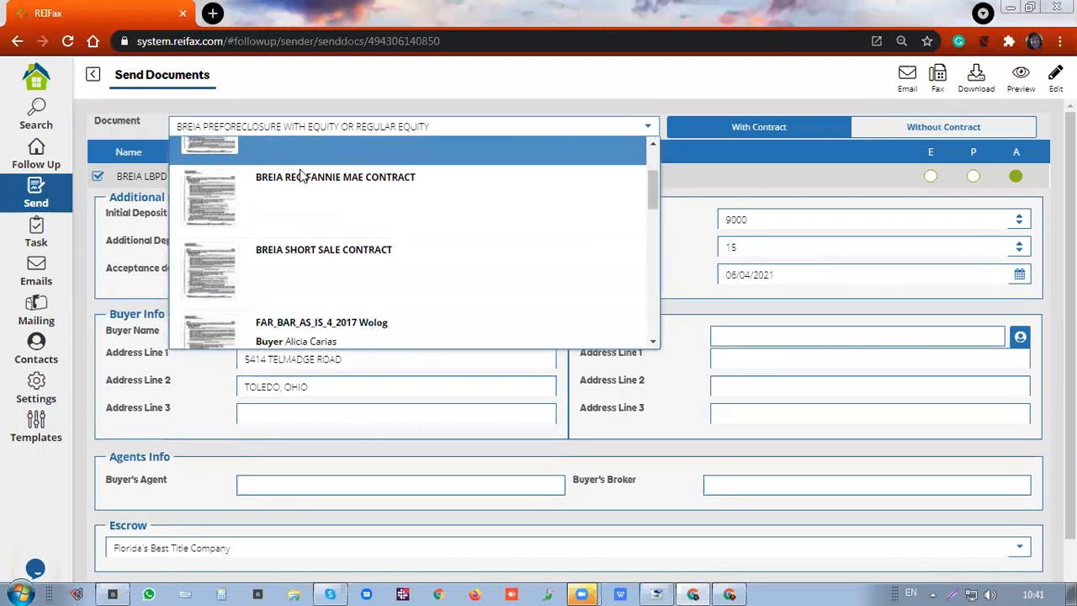
{"action": "scroll", "coordinate": [301, 175], "scroll_direction": "down", "scroll_amount": 1}
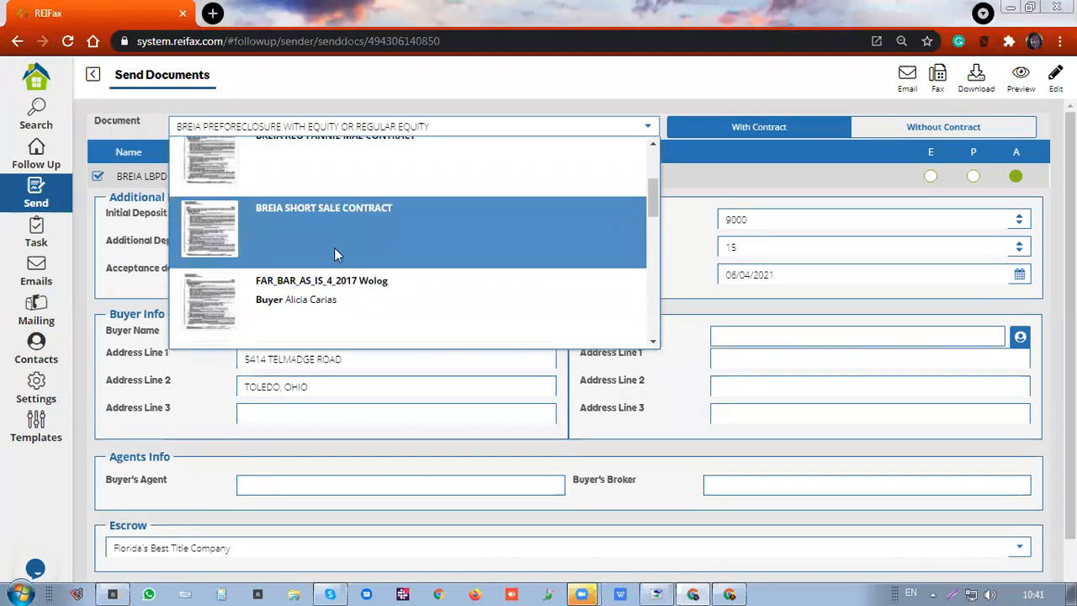
{"action": "scroll", "coordinate": [330, 234], "scroll_direction": "down", "scroll_amount": 3}
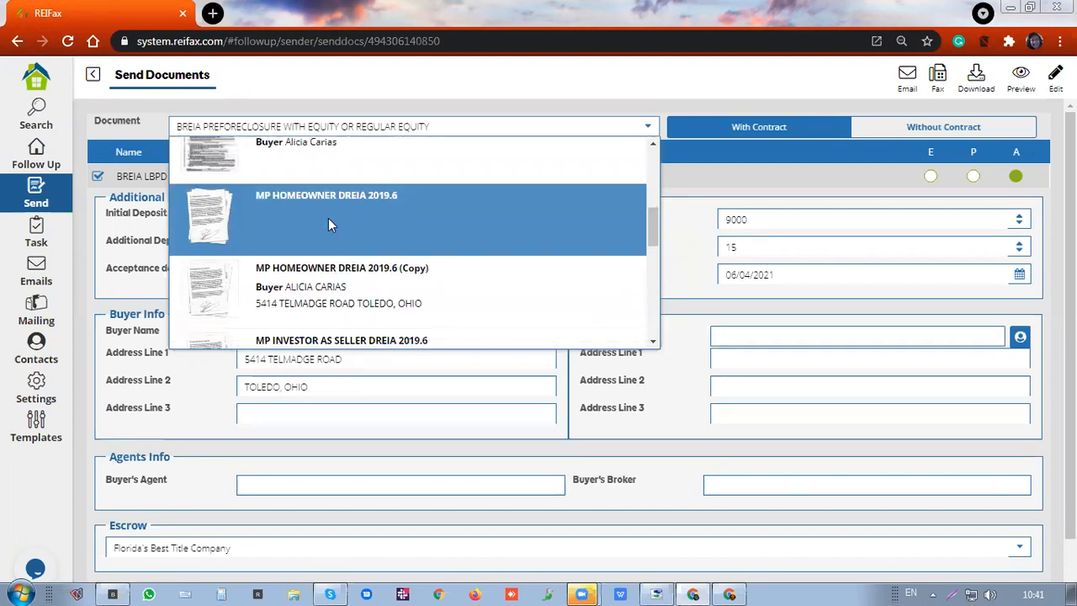
{"action": "left_click", "coordinate": [328, 218]}
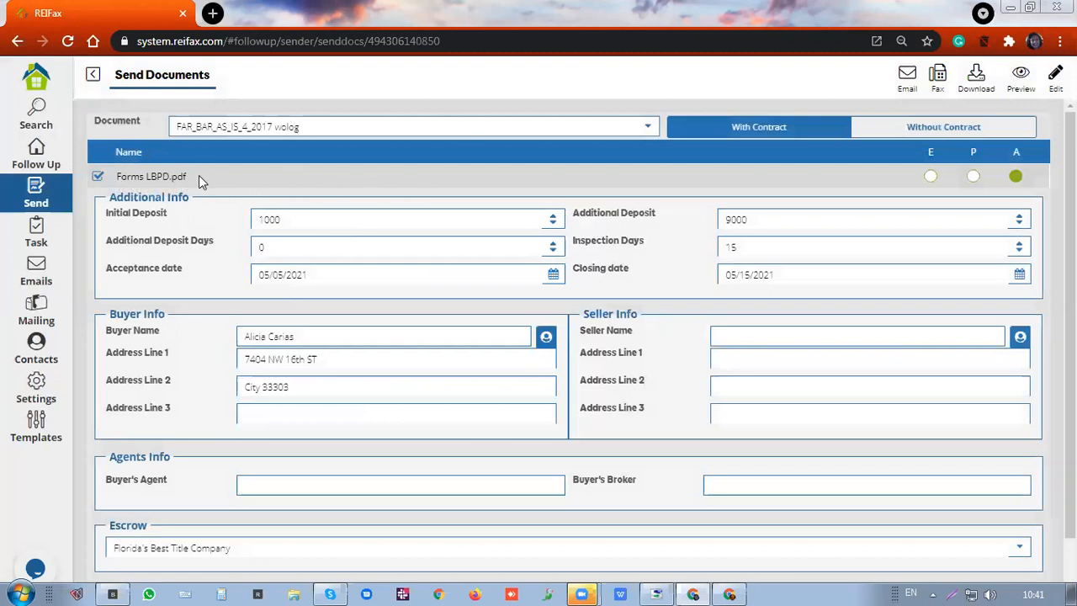
Select MP HOMEOWNER DREIA 2019.6 (Copy) as the document, loading its three attached files
{"action": "left_click", "coordinate": [643, 128]}
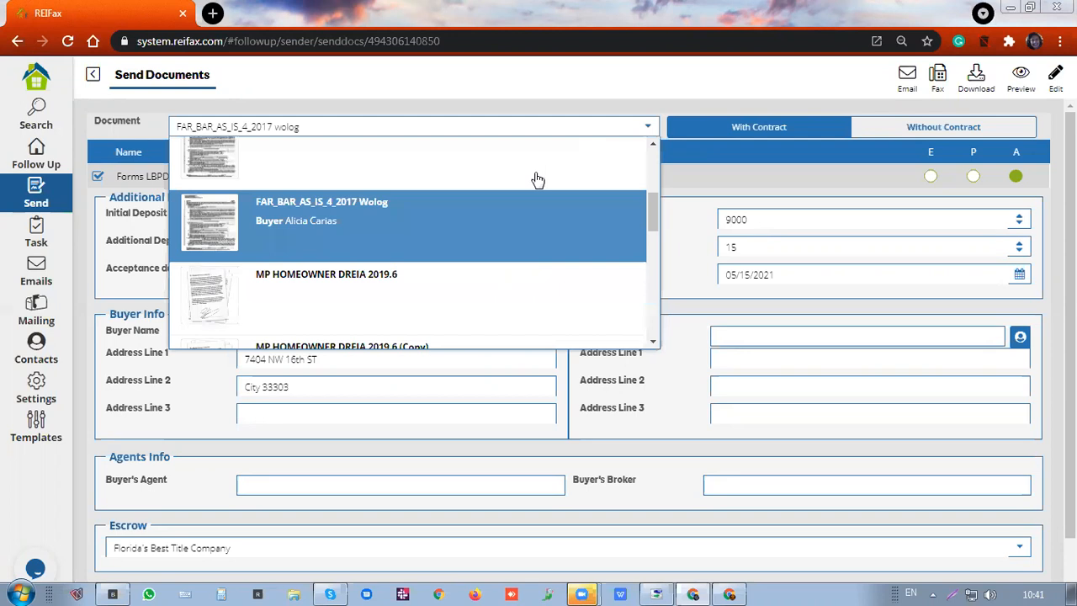
{"action": "scroll", "coordinate": [497, 233], "scroll_direction": "down", "scroll_amount": 1}
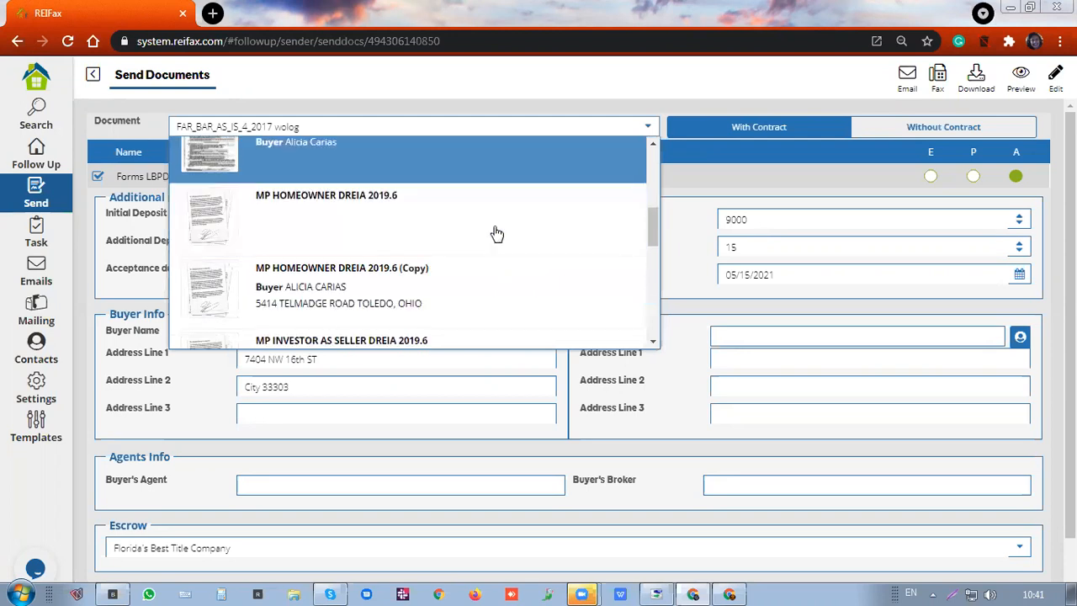
{"action": "left_click", "coordinate": [472, 286]}
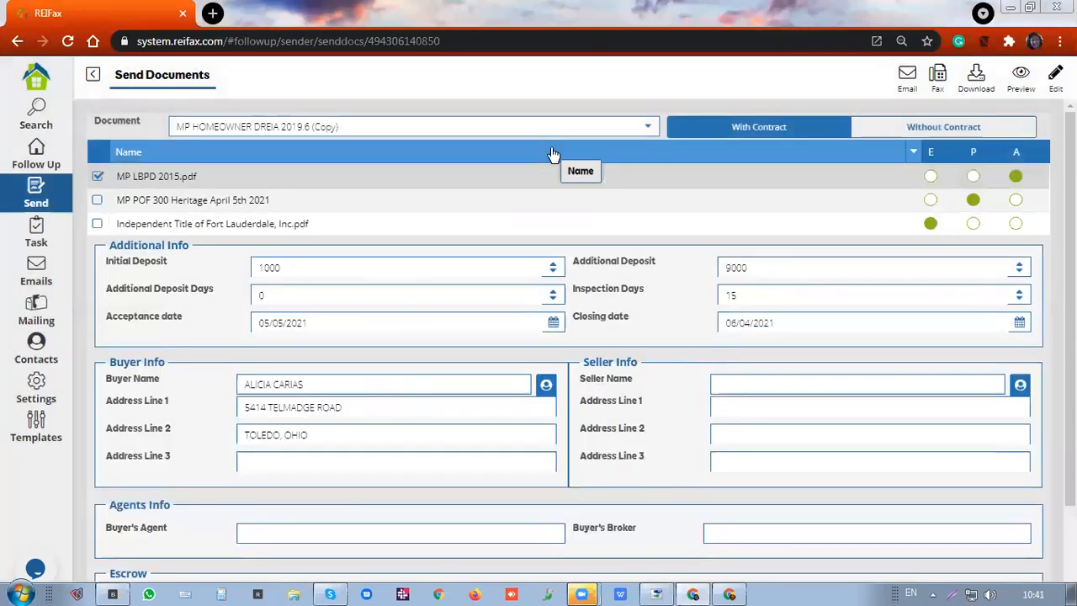
Review the MP POF 300 Heritage and Independent Title attachments, then return to the 335 followed properties
{"action": "left_click", "coordinate": [97, 201]}
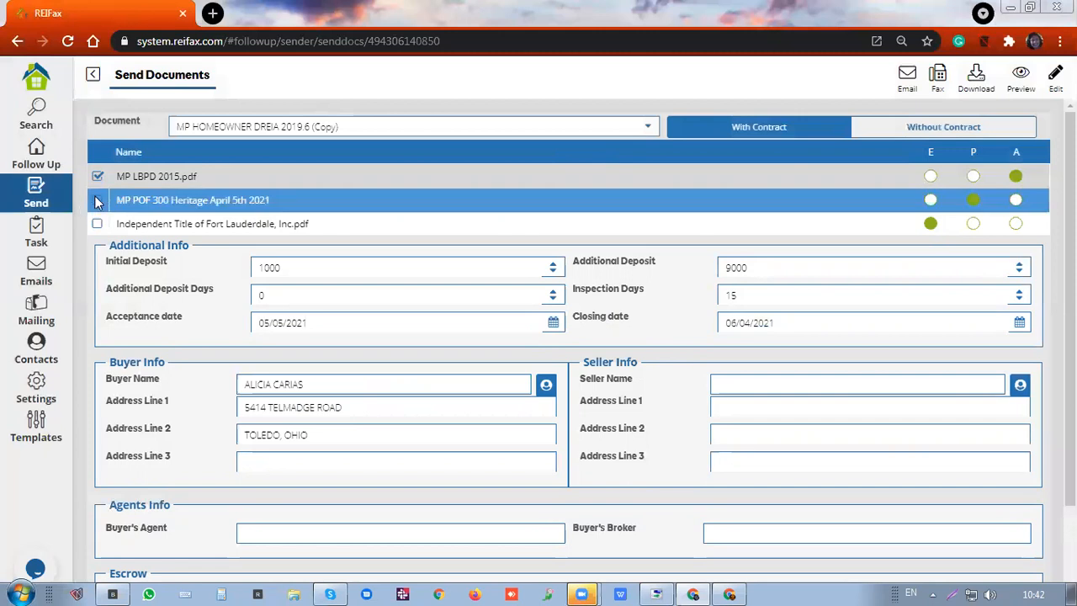
{"action": "left_click", "coordinate": [97, 201]}
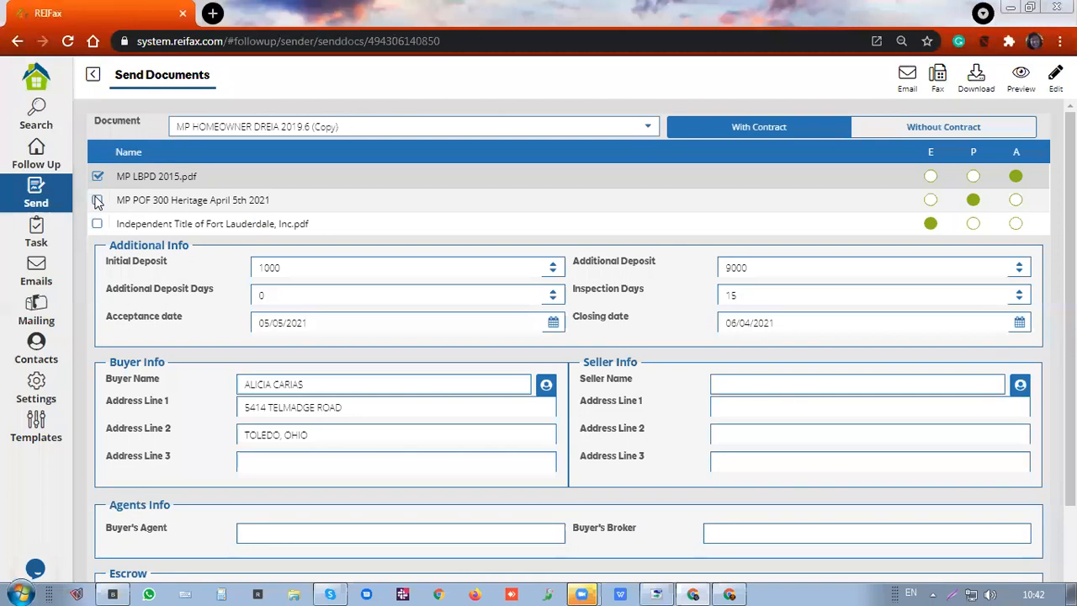
{"action": "left_click", "coordinate": [98, 201]}
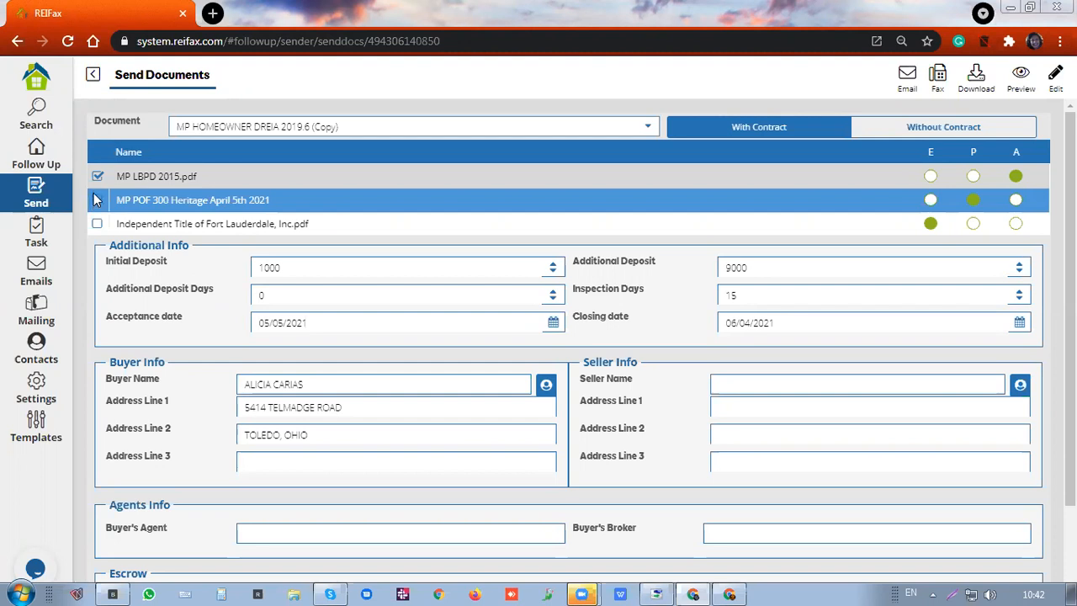
{"action": "left_click", "coordinate": [91, 229]}
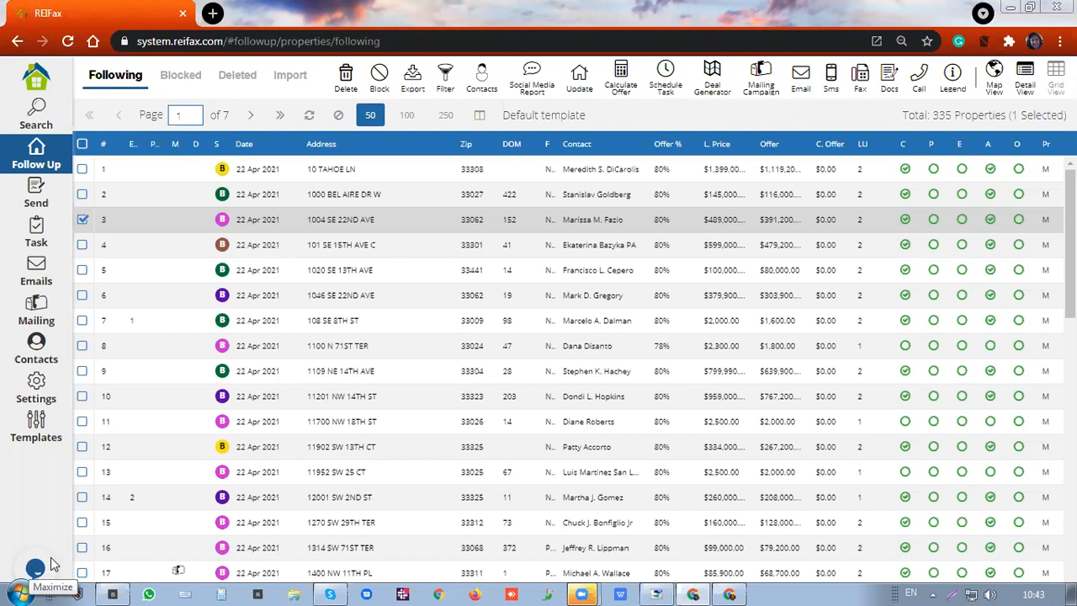
{"action": "double_click", "coordinate": [499, 581]}
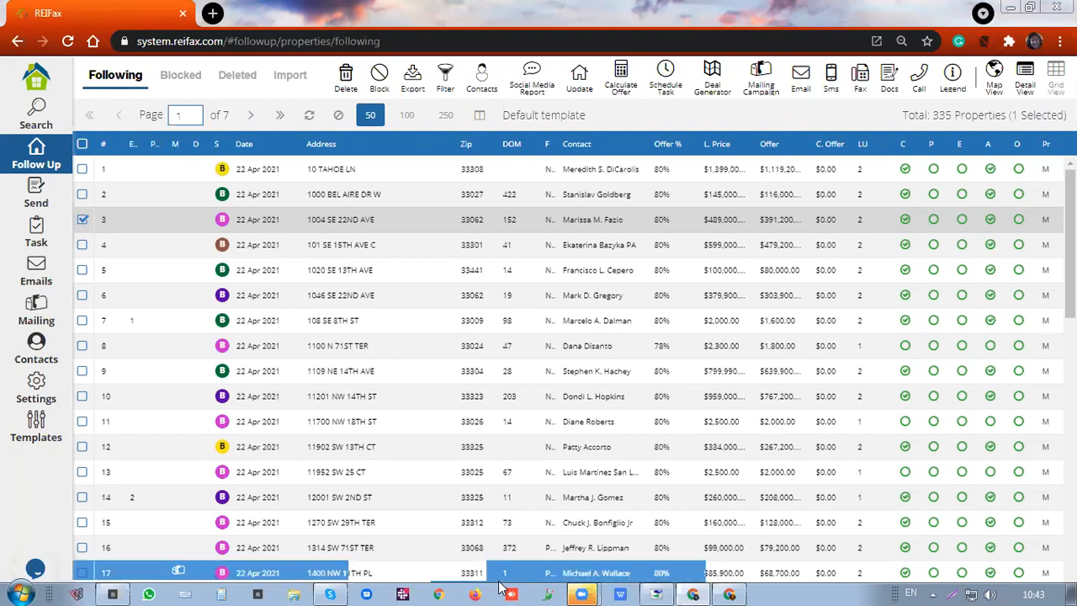